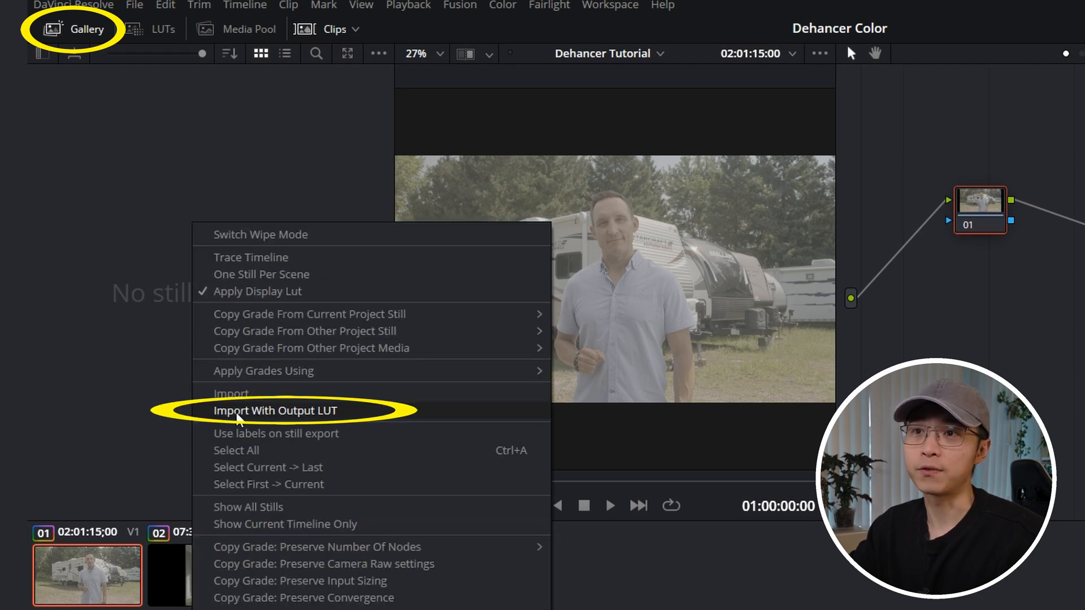
Step: Import the still Dehancer Node Tree - Sony S-Log3.drx with its output LUT into the gallery
{"action": "left_click", "coordinate": [267, 412]}
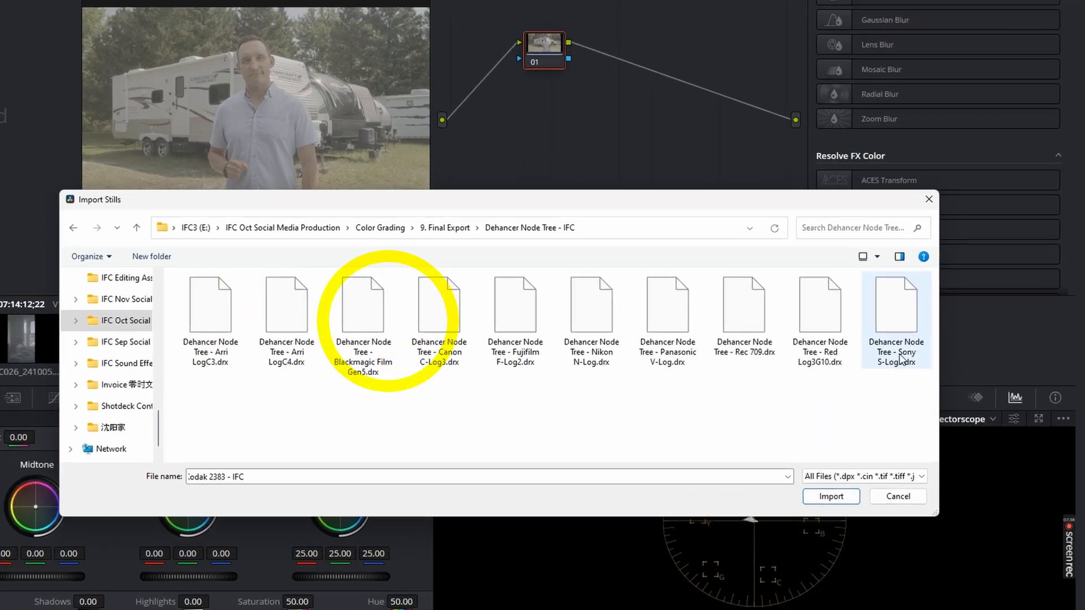
{"action": "left_click", "coordinate": [918, 345]}
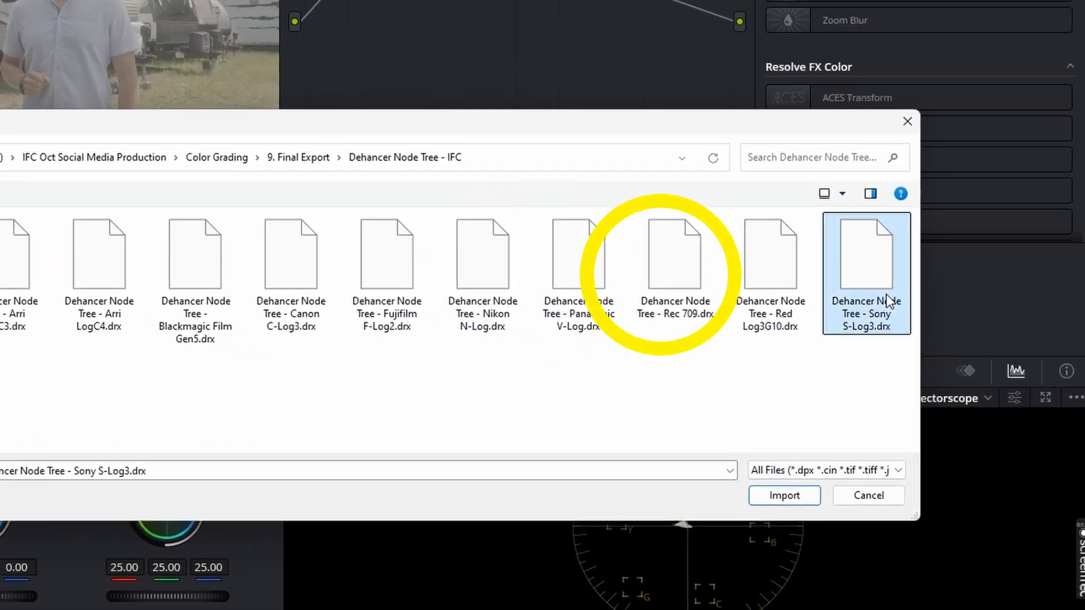
{"action": "left_click", "coordinate": [793, 501]}
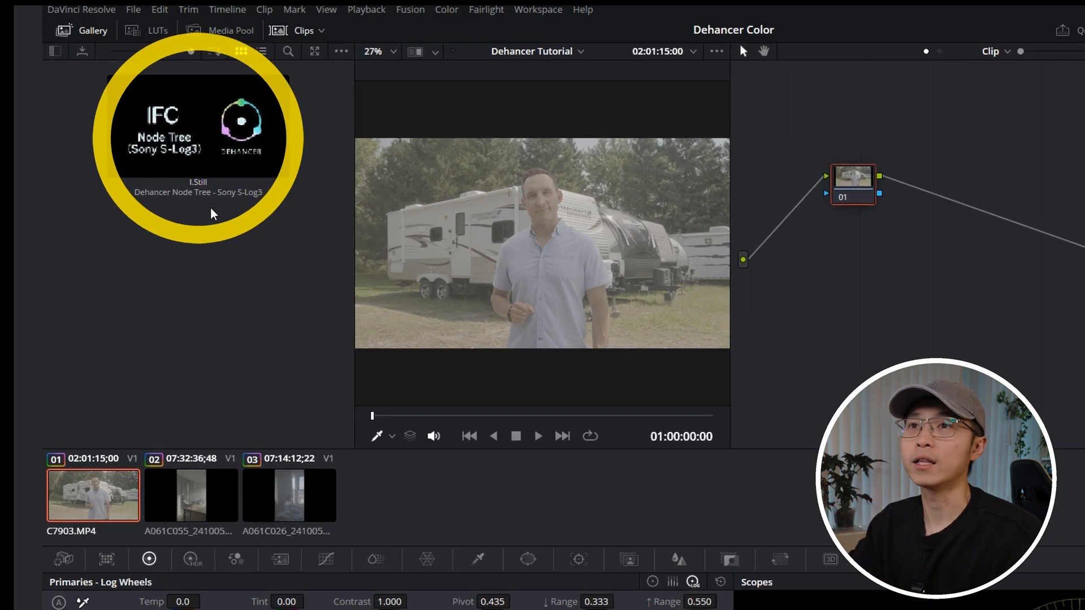
Step: Apply the grade of the imported Sony S-Log3 node tree still to the current clip
{"action": "right_click", "coordinate": [163, 107]}
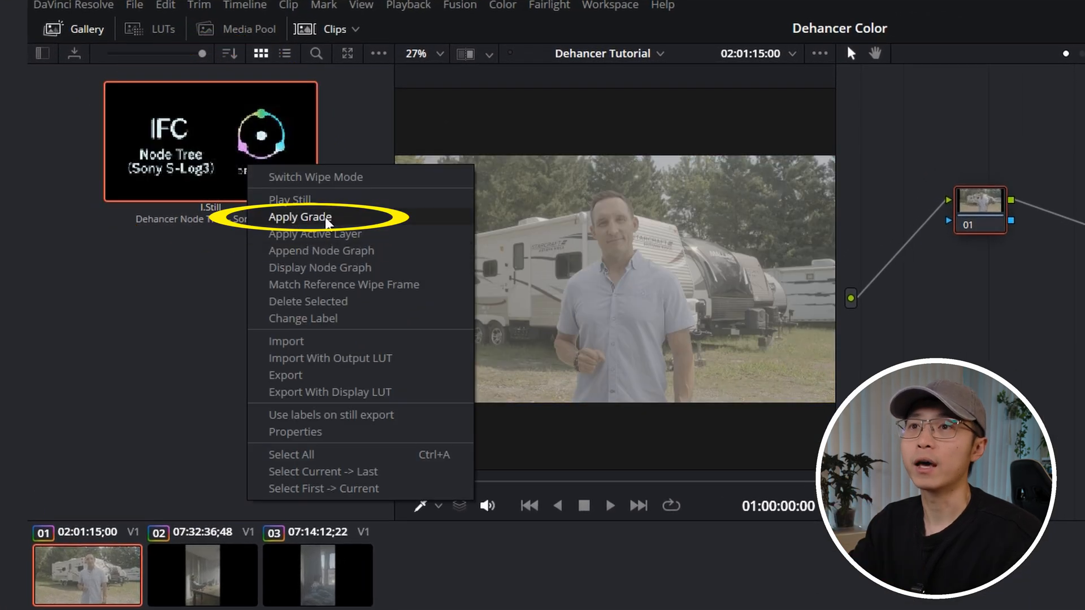
{"action": "left_click", "coordinate": [308, 218]}
{"action": "left_click_drag", "start_coordinate": [562, 67], "coordinate": [827, 382]}
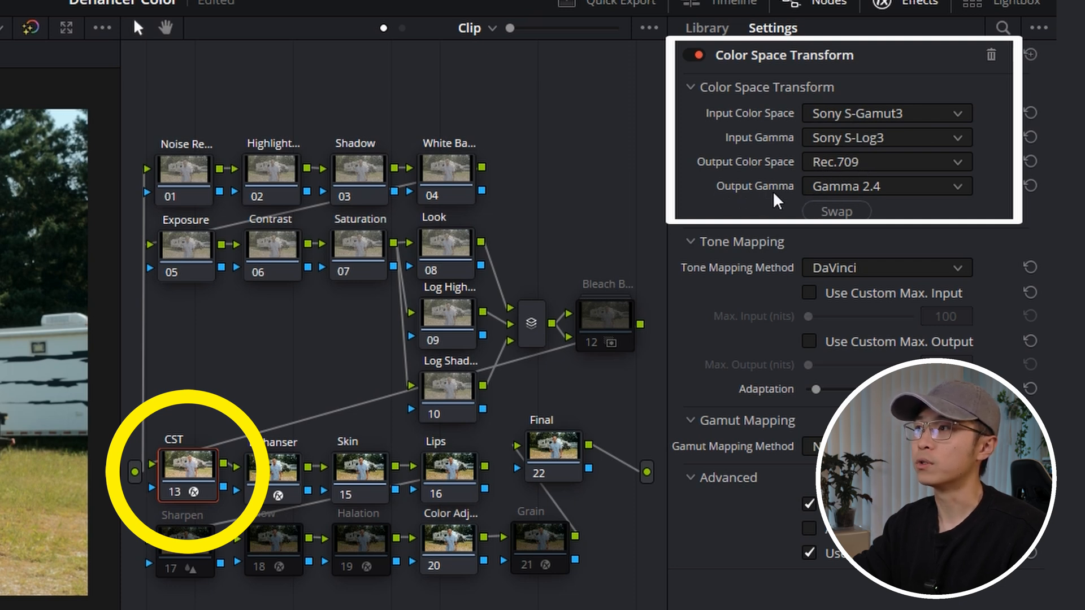
Step: Select the Dehanser node and collapse the expanded Dehancer Pro sections such as Bloom and Film Damage
{"action": "left_click", "coordinate": [280, 473]}
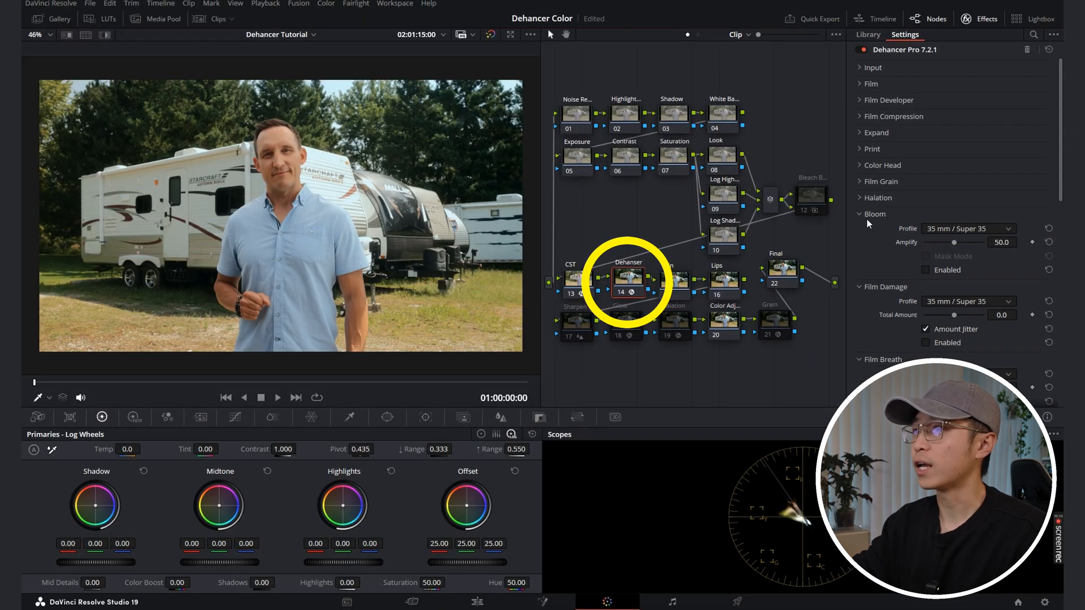
{"action": "left_click", "coordinate": [871, 231]}
{"action": "left_click", "coordinate": [871, 247]}
{"action": "left_click", "coordinate": [870, 264]}
{"action": "left_click", "coordinate": [869, 280]}
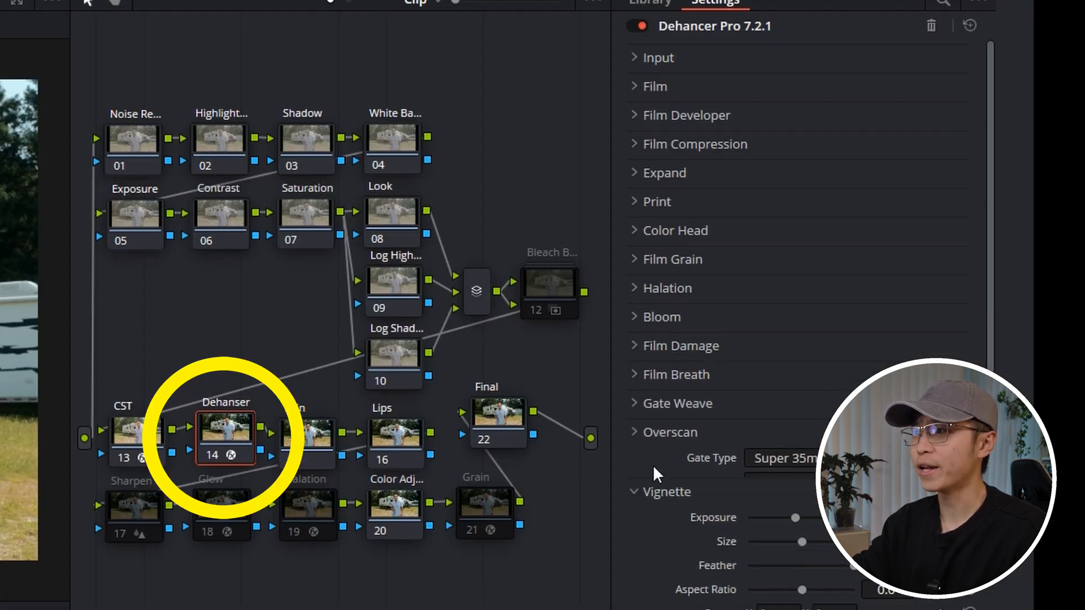
Step: Move the Dehanser, Glow, Halation and Grain nodes out of their rows in the node graph
{"action": "left_click", "coordinate": [649, 455]}
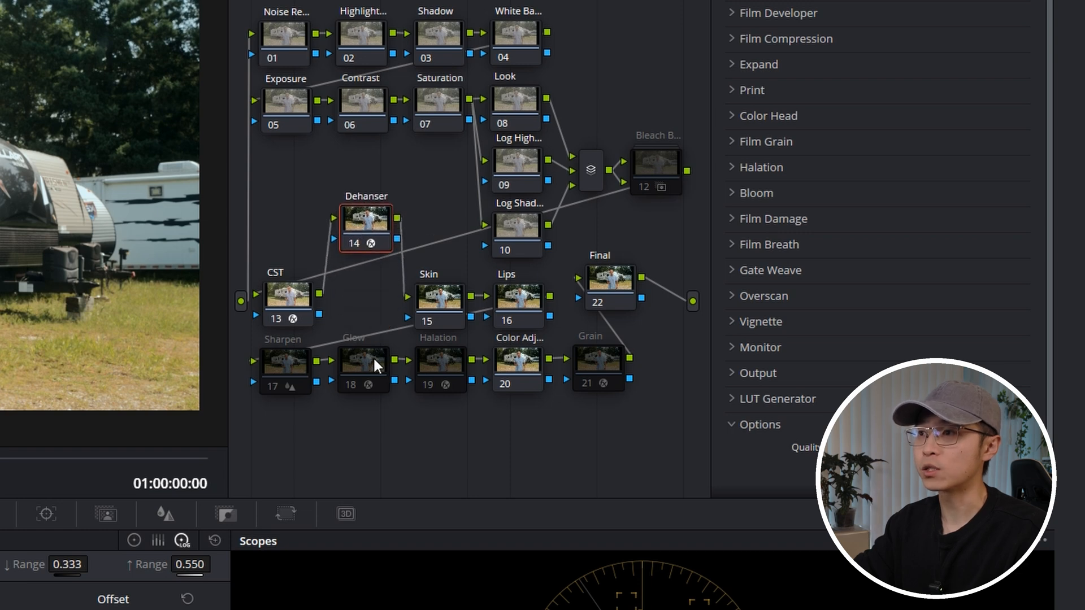
{"action": "left_click_drag", "start_coordinate": [374, 365], "coordinate": [372, 430]}
{"action": "left_click_drag", "start_coordinate": [435, 365], "coordinate": [443, 434]}
{"action": "left_click_drag", "start_coordinate": [585, 381], "coordinate": [591, 467]}
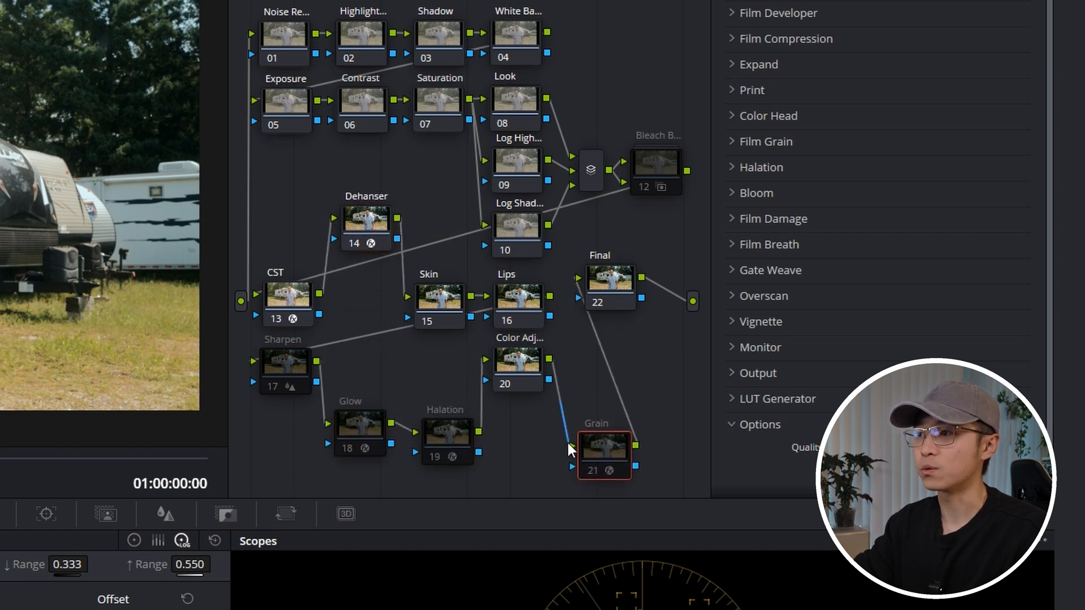
{"action": "left_click_drag", "start_coordinate": [364, 223], "coordinate": [374, 221]}
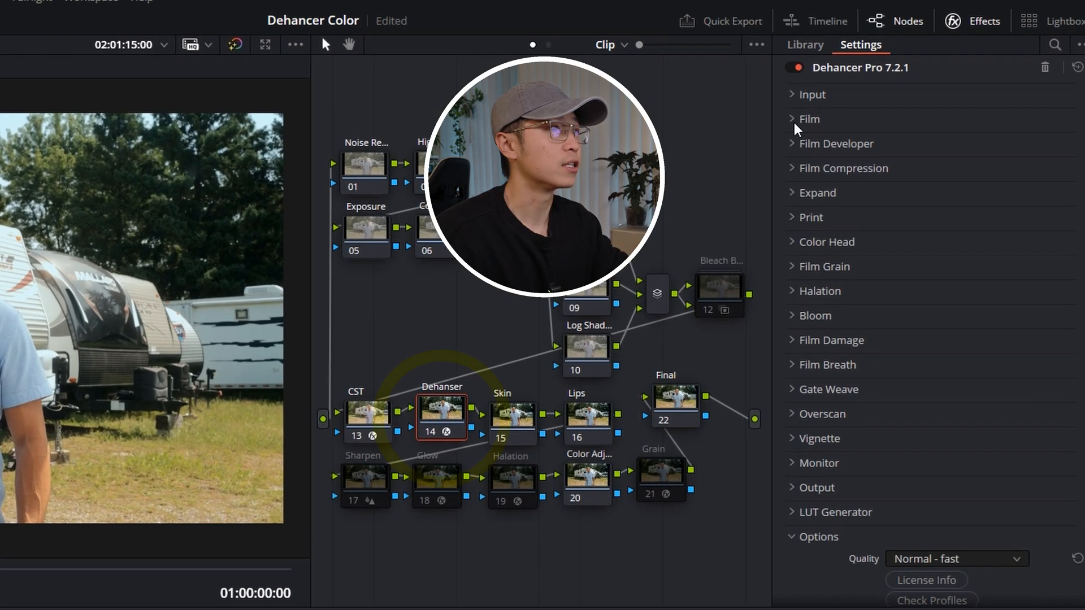
Step: Expand the Film, Film Developer, Film Compression and Print sections of the Dehancer Pro effect
{"action": "left_click", "coordinate": [797, 122]}
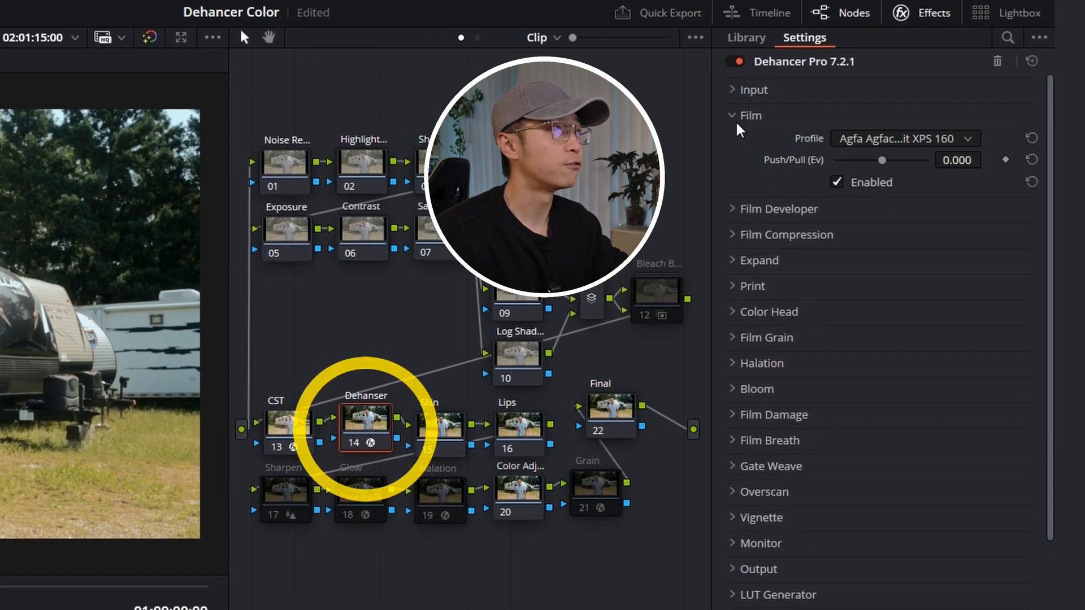
{"action": "left_click", "coordinate": [800, 207]}
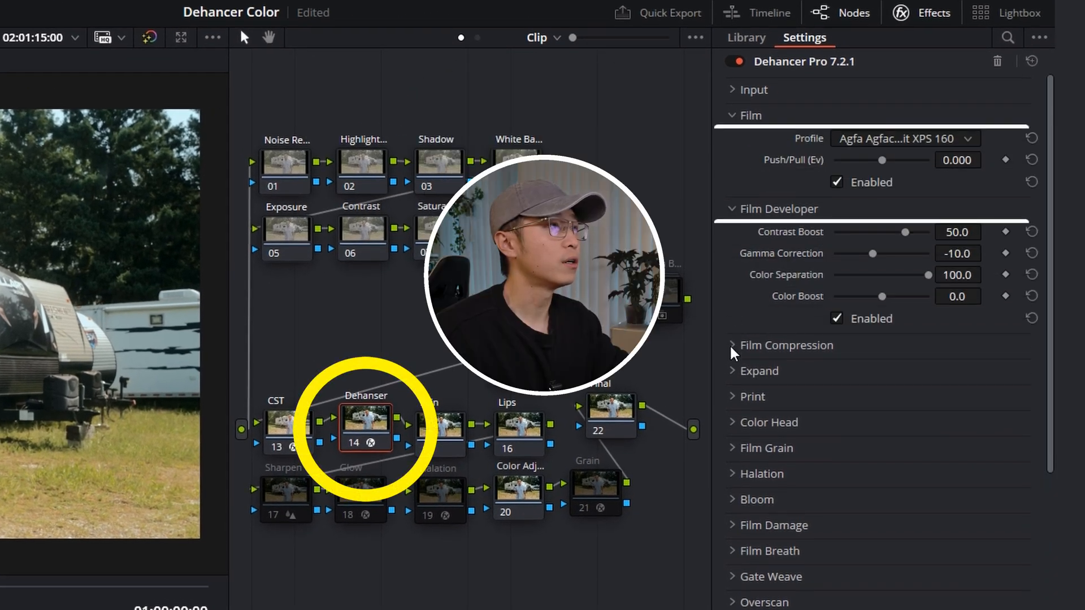
{"action": "left_click", "coordinate": [733, 347]}
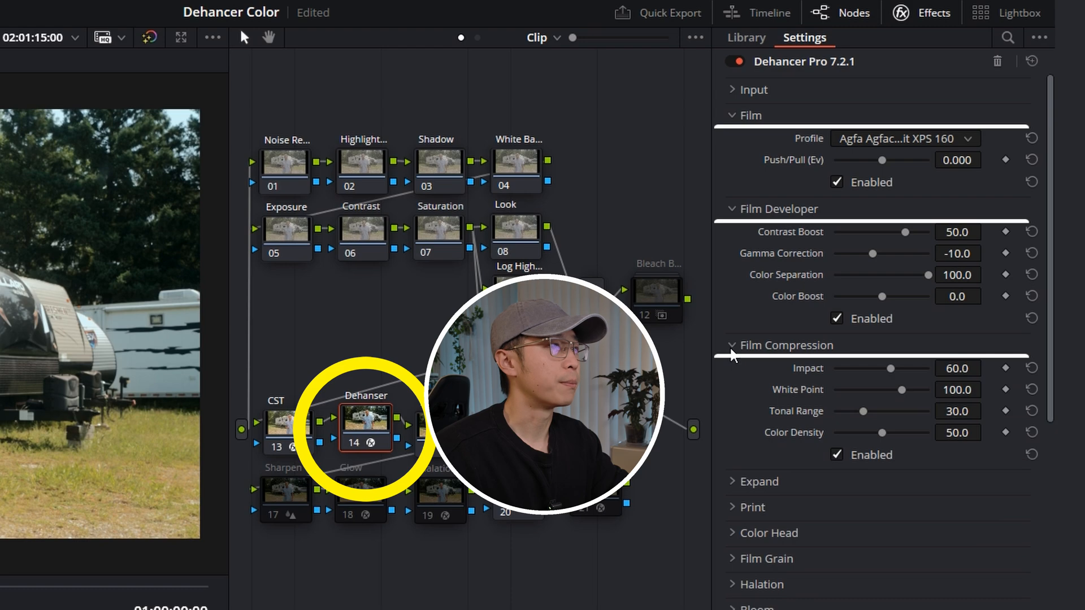
{"action": "left_click", "coordinate": [733, 524]}
{"action": "scroll", "coordinate": [735, 519], "scroll_direction": "down", "scroll_amount": 2}
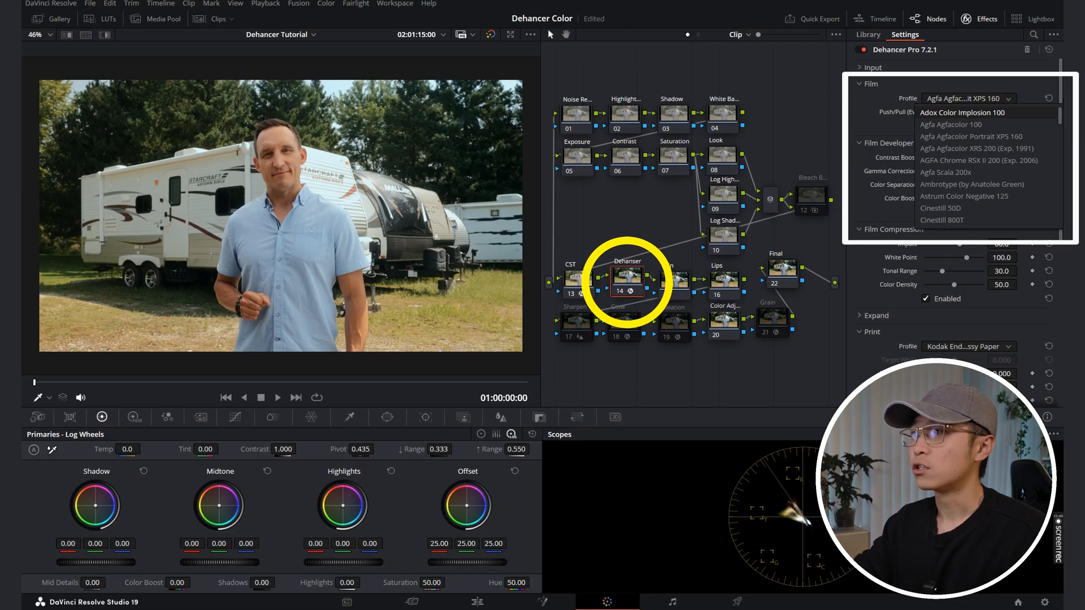
Step: Browse the Dehancer film profiles and try Fujicolor 100 and Fujicolor C200 on the clip
{"action": "left_click_drag", "start_coordinate": [1060, 116], "coordinate": [1059, 196]}
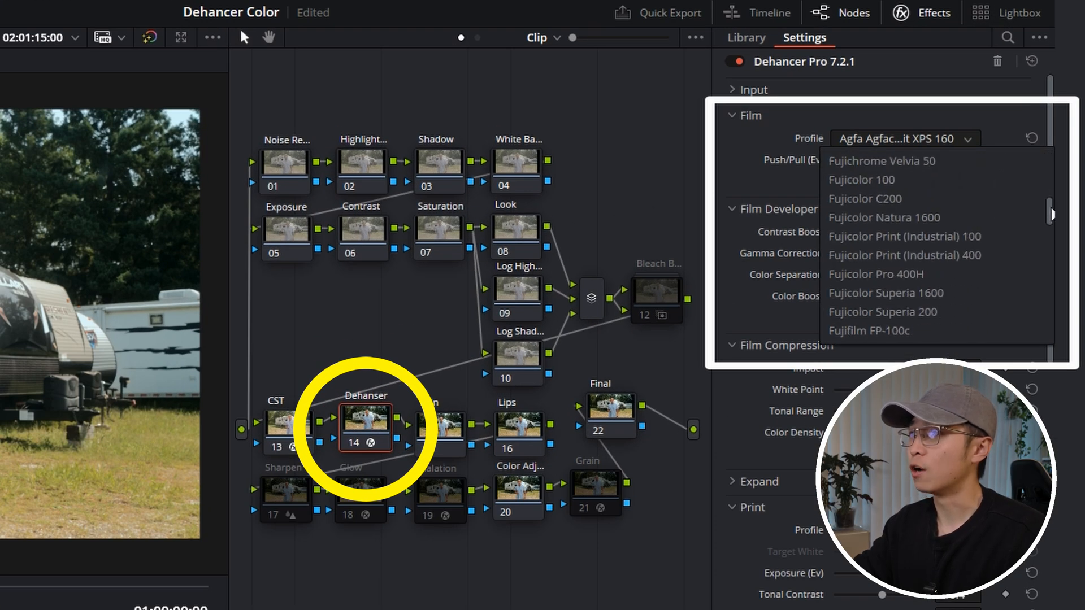
{"action": "left_click_drag", "start_coordinate": [1050, 298], "coordinate": [1048, 327]}
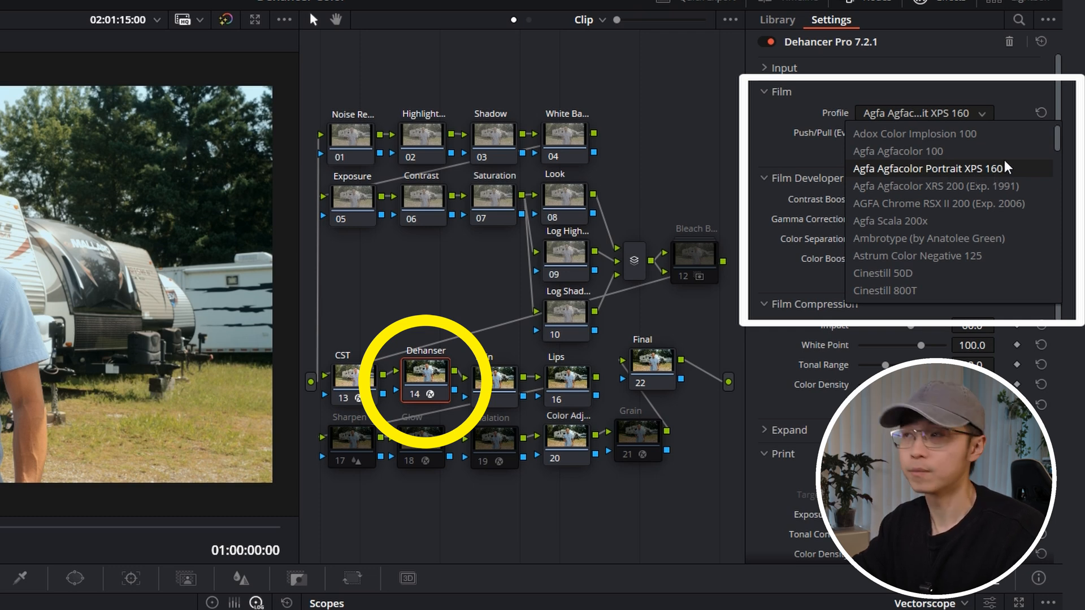
{"action": "scroll", "coordinate": [952, 212], "scroll_direction": "down", "scroll_amount": 3}
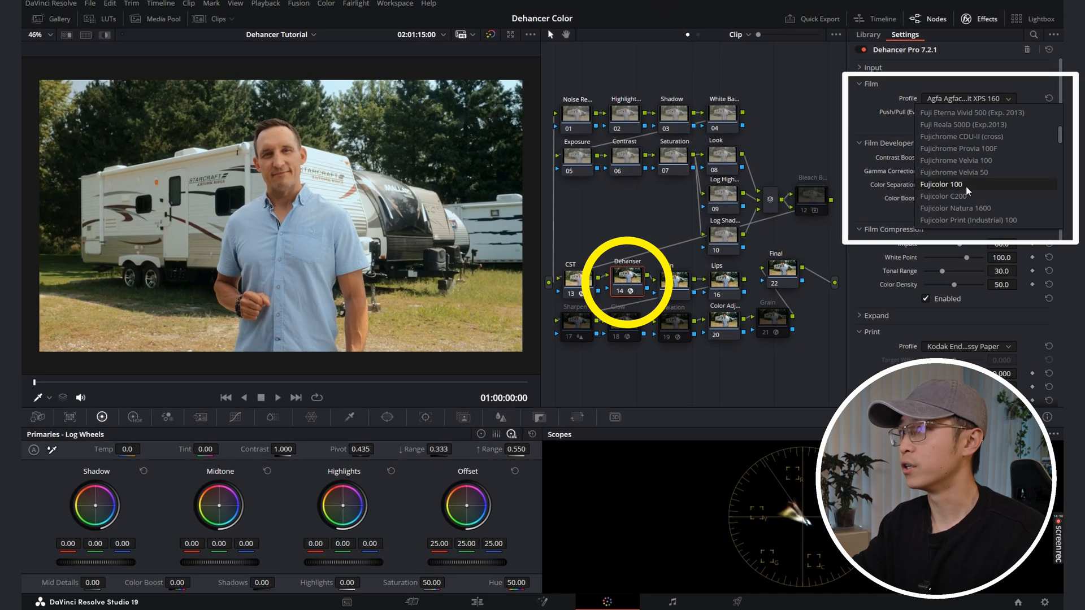
{"action": "left_click", "coordinate": [909, 291]}
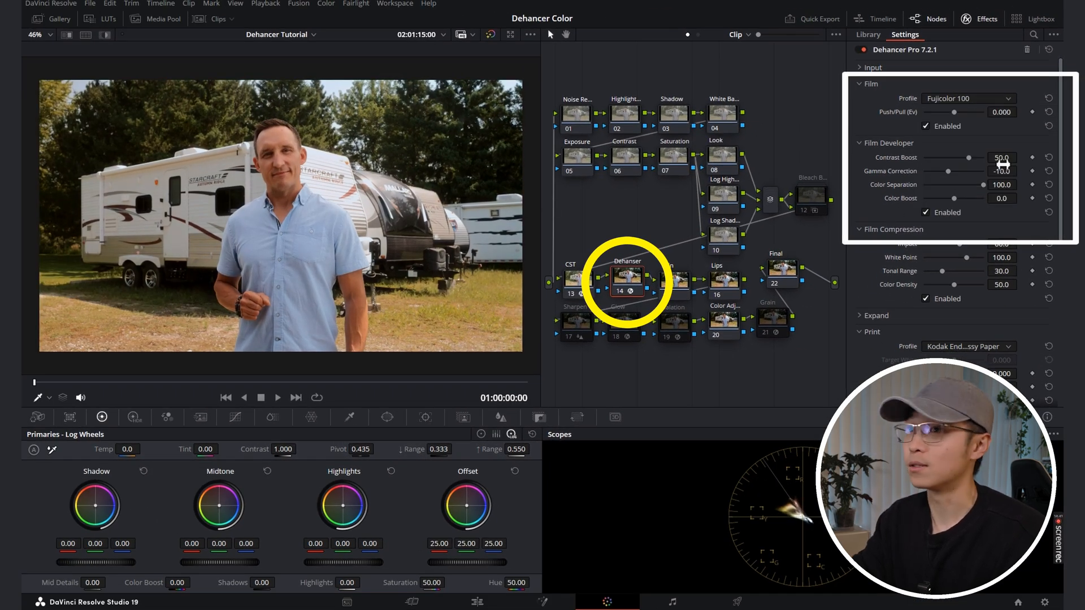
{"action": "left_click", "coordinate": [983, 98]}
{"action": "left_click", "coordinate": [1004, 128]}
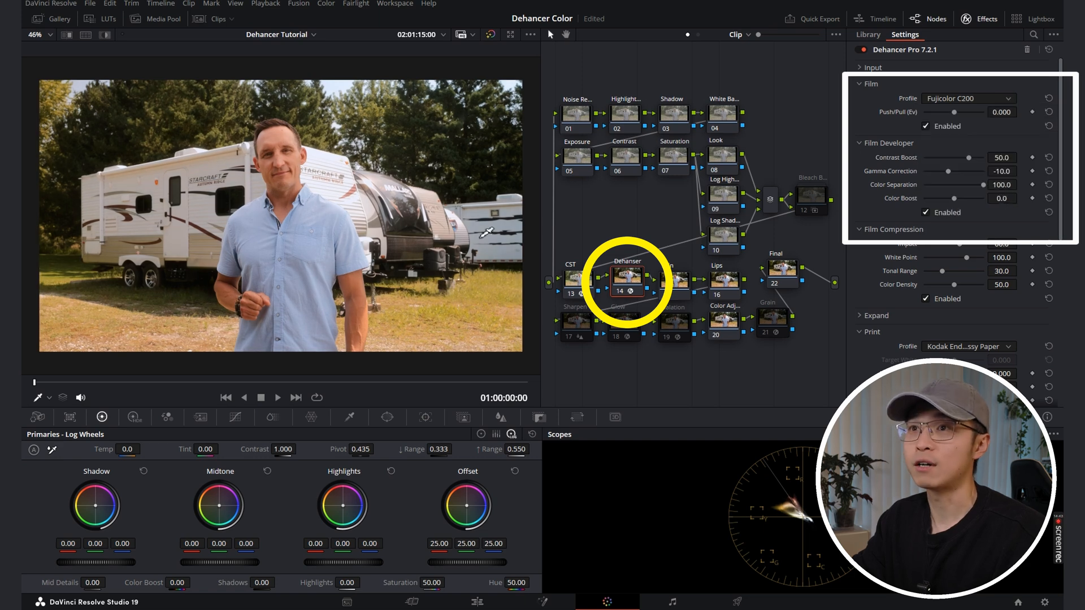
Step: Try the Kodak Gold 200 and Kodak Pro Image 100 film profiles on the clip
{"action": "left_click", "coordinate": [969, 100]}
{"action": "scroll", "coordinate": [989, 186], "scroll_direction": "down", "scroll_amount": 1}
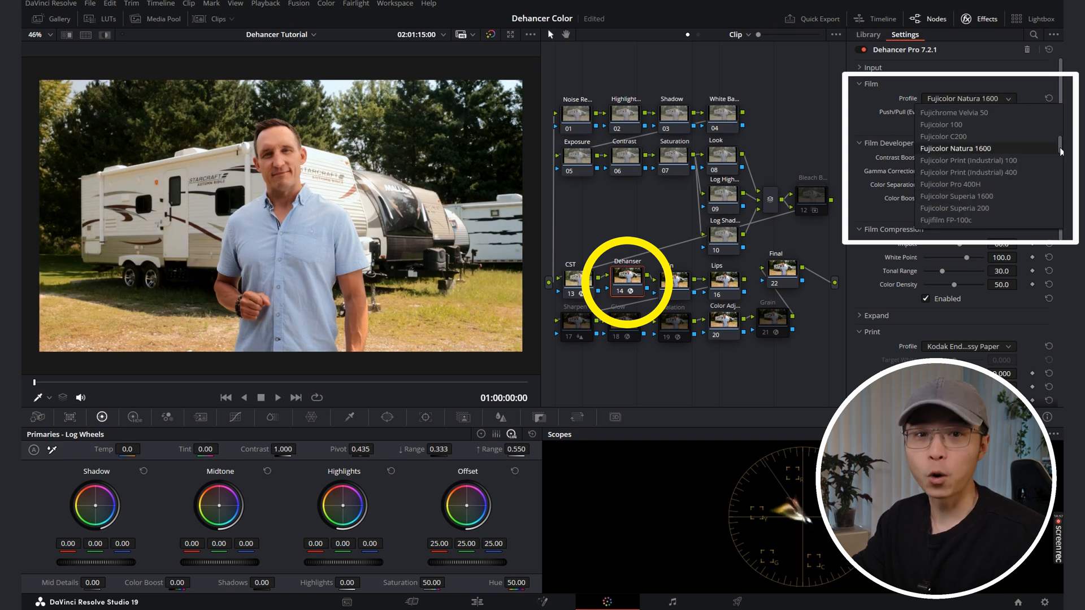
{"action": "left_click_drag", "start_coordinate": [1061, 151], "coordinate": [1062, 179]}
{"action": "left_click", "coordinate": [1000, 184]}
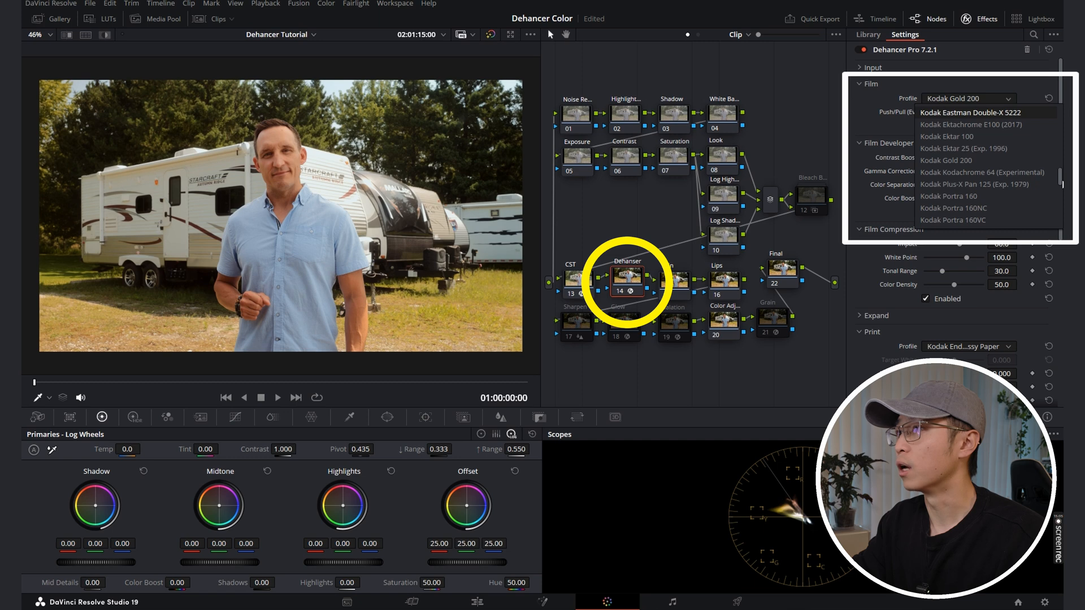
{"action": "scroll", "coordinate": [988, 196], "scroll_direction": "down", "scroll_amount": 2}
{"action": "left_click", "coordinate": [987, 196]}
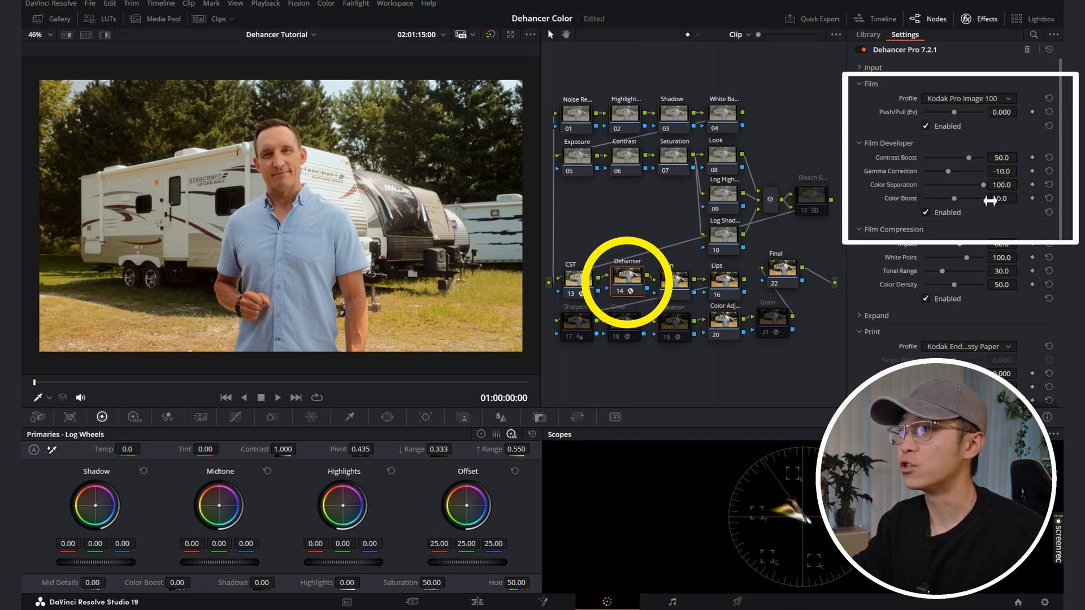
Step: Try the Kodak Ultramax 400 and Kodak Portra 400 film profiles on the clip
{"action": "left_click", "coordinate": [1006, 98]}
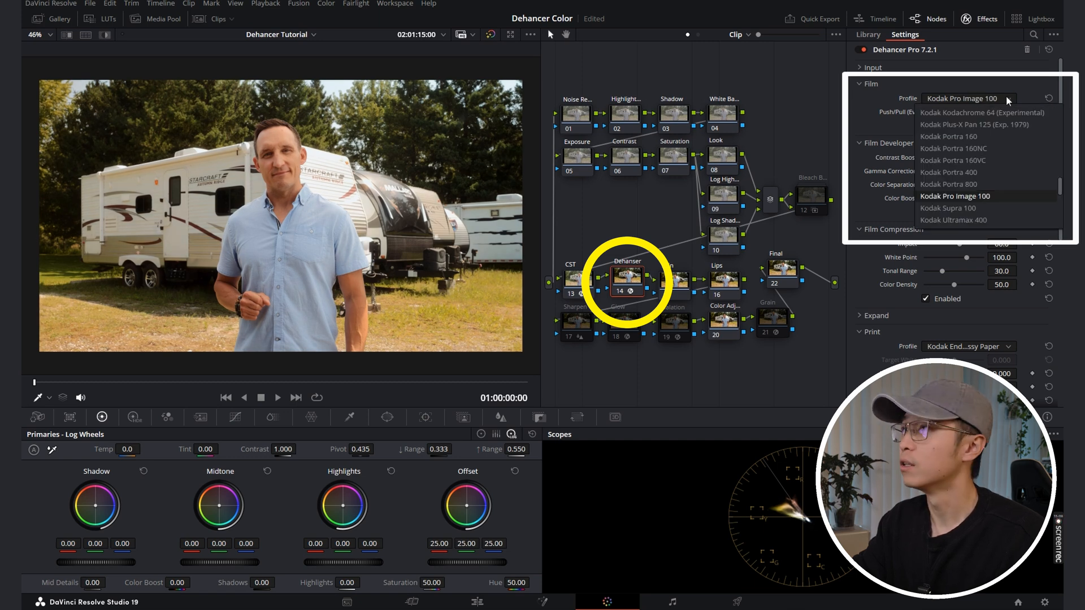
{"action": "left_click", "coordinate": [984, 221]}
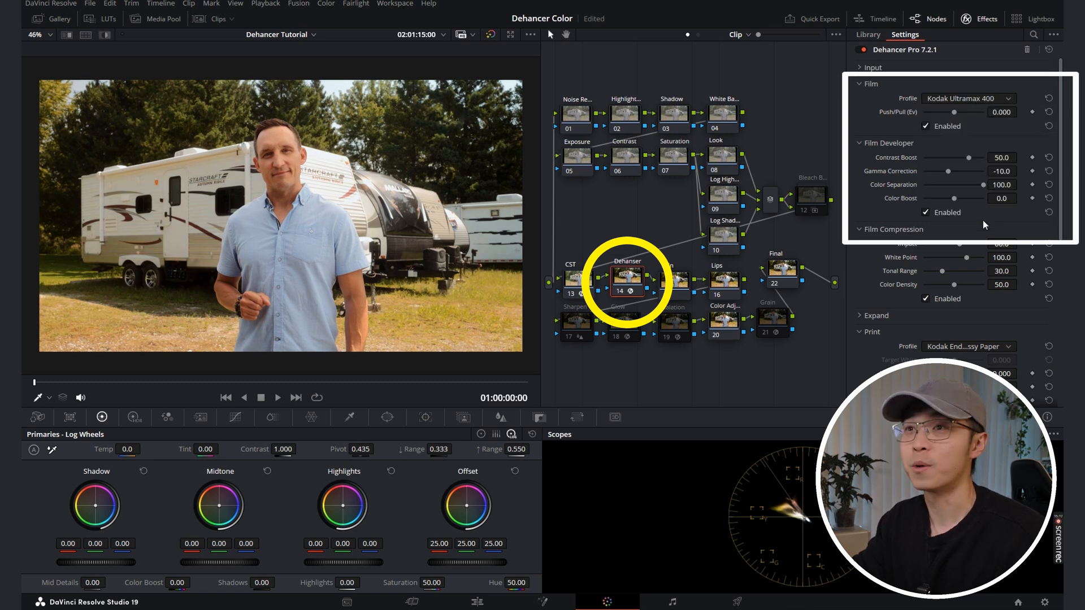
{"action": "left_click", "coordinate": [995, 100]}
{"action": "scroll", "coordinate": [990, 211], "scroll_direction": "down", "scroll_amount": 2}
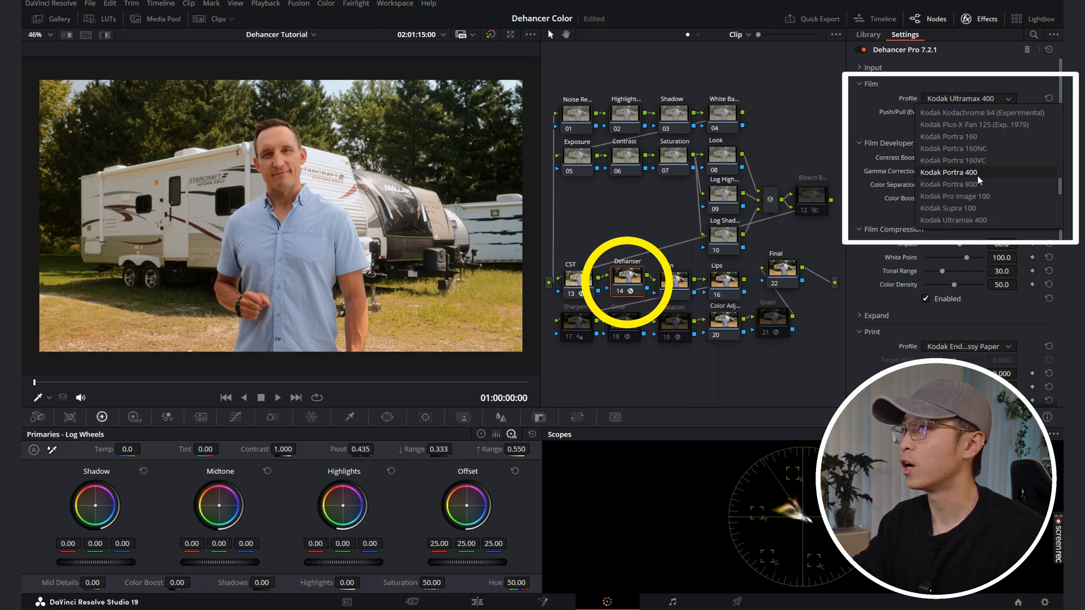
{"action": "left_click", "coordinate": [941, 173]}
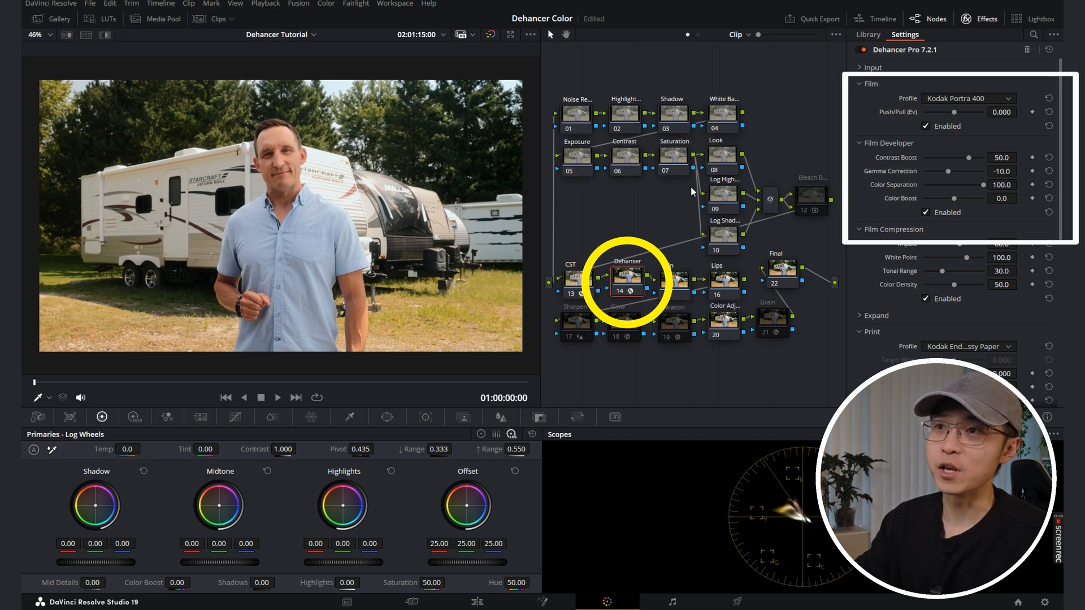
Step: Set the Dehancer film profile to Agfa Agfacolor Portrait XPS 160
{"action": "left_click", "coordinate": [994, 101]}
{"action": "scroll", "coordinate": [997, 150], "scroll_direction": "up", "scroll_amount": 10}
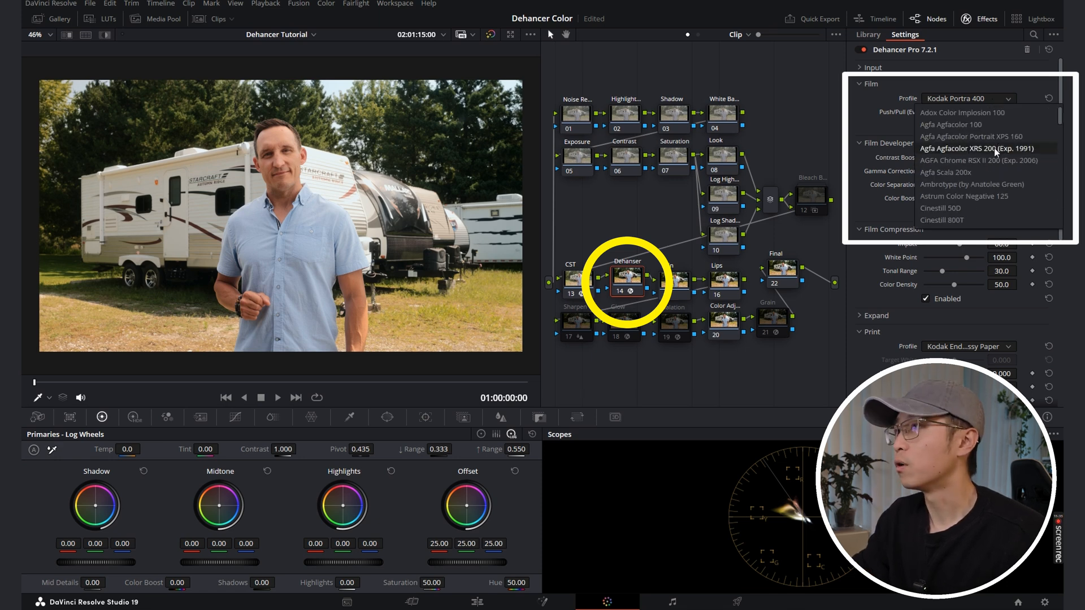
{"action": "left_click", "coordinate": [961, 138]}
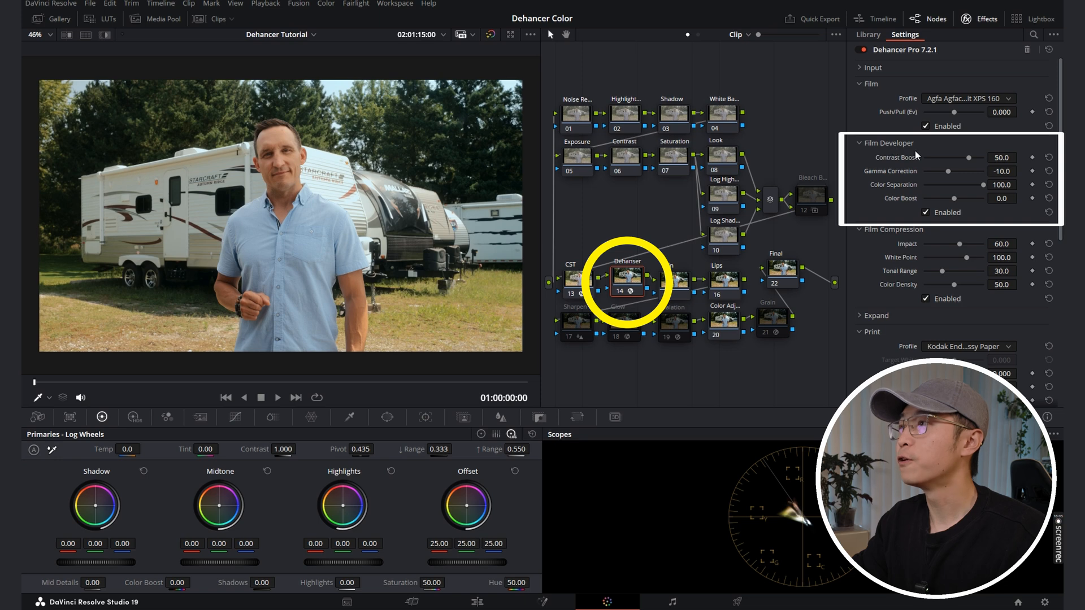
Step: Compare the image with Film Developer disabled and enabled, and set its Contrast Boost to 50
{"action": "left_click", "coordinate": [925, 213]}
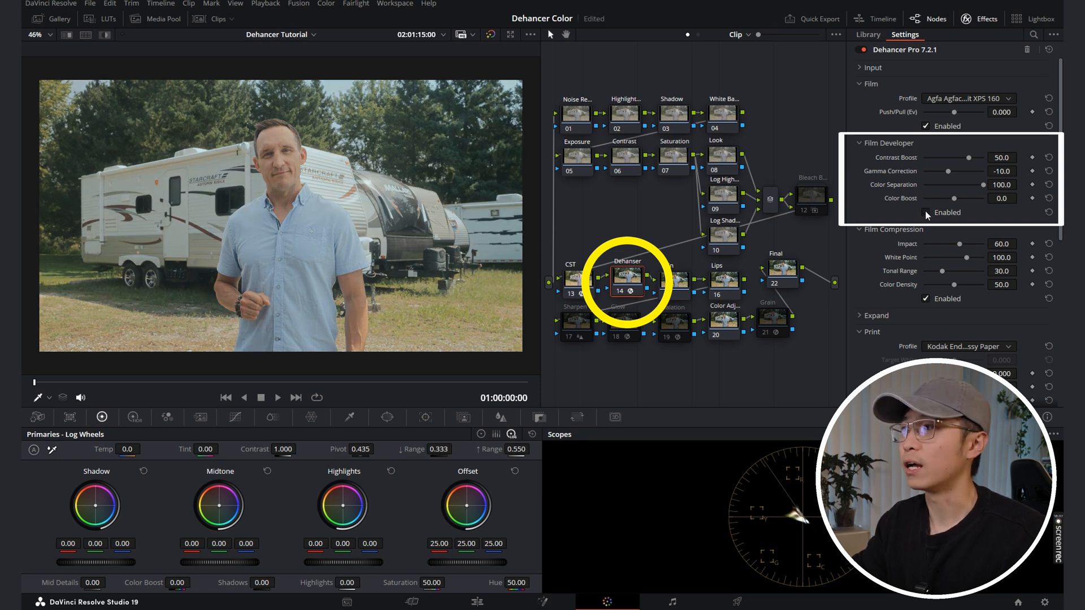
{"action": "left_click", "coordinate": [926, 213]}
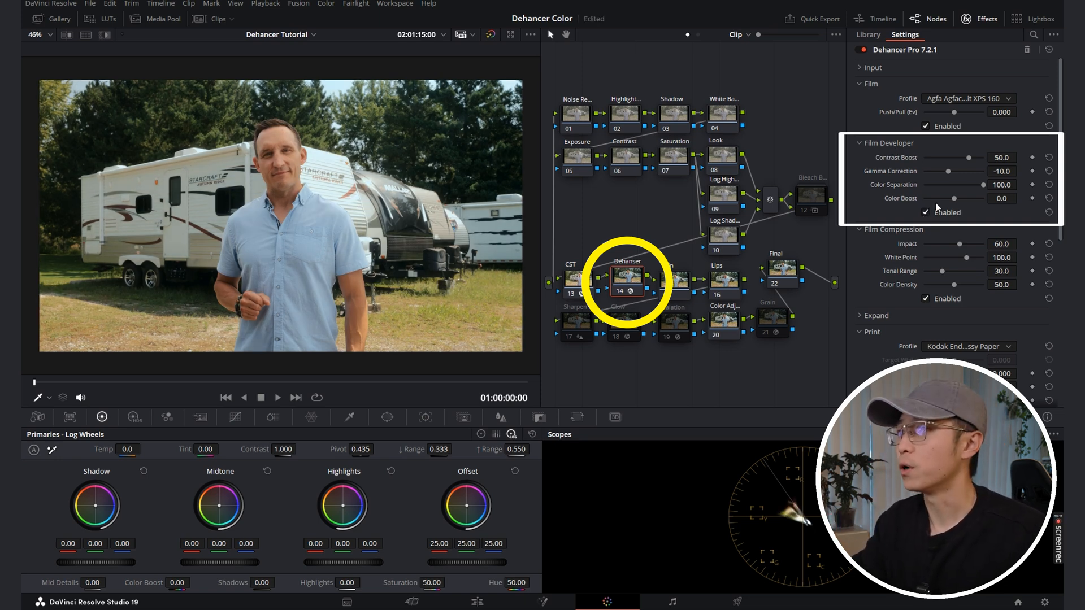
{"action": "mouse_move", "coordinate": [972, 157]}
{"action": "left_mouse_down"}
{"action": "mouse_move", "coordinate": [943, 157]}
{"action": "mouse_move", "coordinate": [985, 155]}
{"action": "mouse_move", "coordinate": [951, 151]}
{"action": "mouse_move", "coordinate": [973, 152]}
{"action": "left_mouse_up"}
{"action": "double_click", "coordinate": [1007, 155]}
{"action": "type", "text": "50"}
{"action": "key", "text": "Return"}
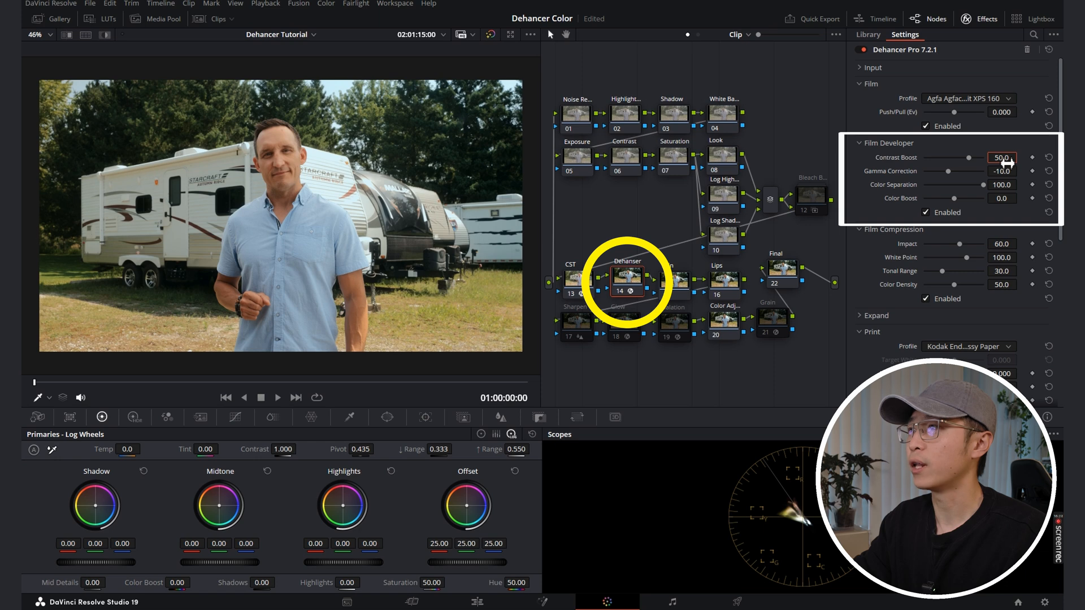
Step: Try a lower Film Developer Gamma Correction, and set it to -10
{"action": "left_click_drag", "start_coordinate": [948, 173], "coordinate": [935, 172]}
{"action": "double_click", "coordinate": [1005, 172]}
{"action": "type", "text": "-10"}
{"action": "key", "text": "Return"}
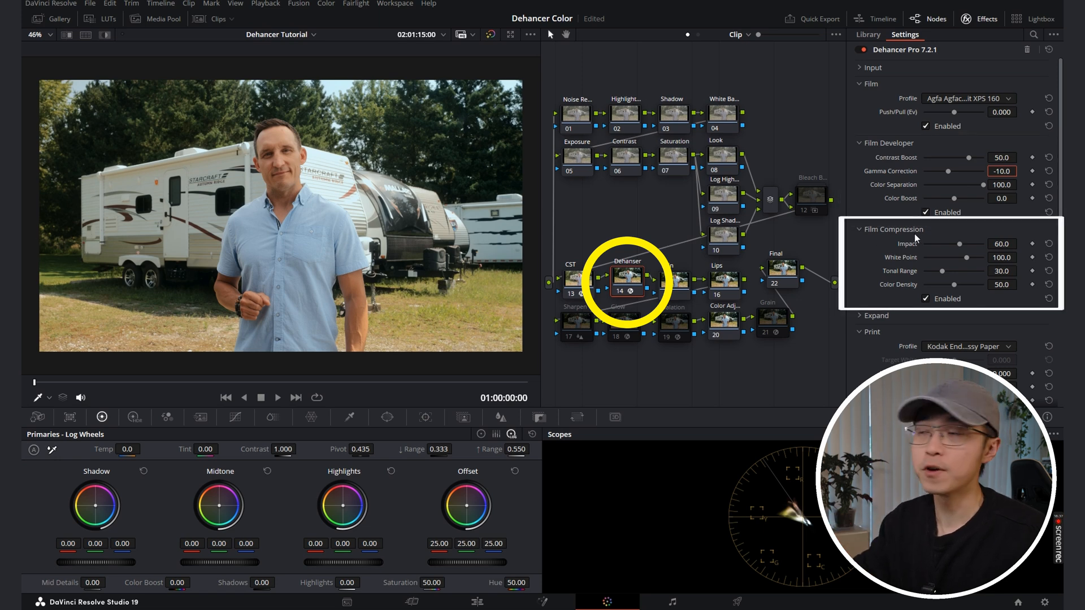
Step: Compare the image with Film Compression disabled and enabled
{"action": "left_click", "coordinate": [926, 299]}
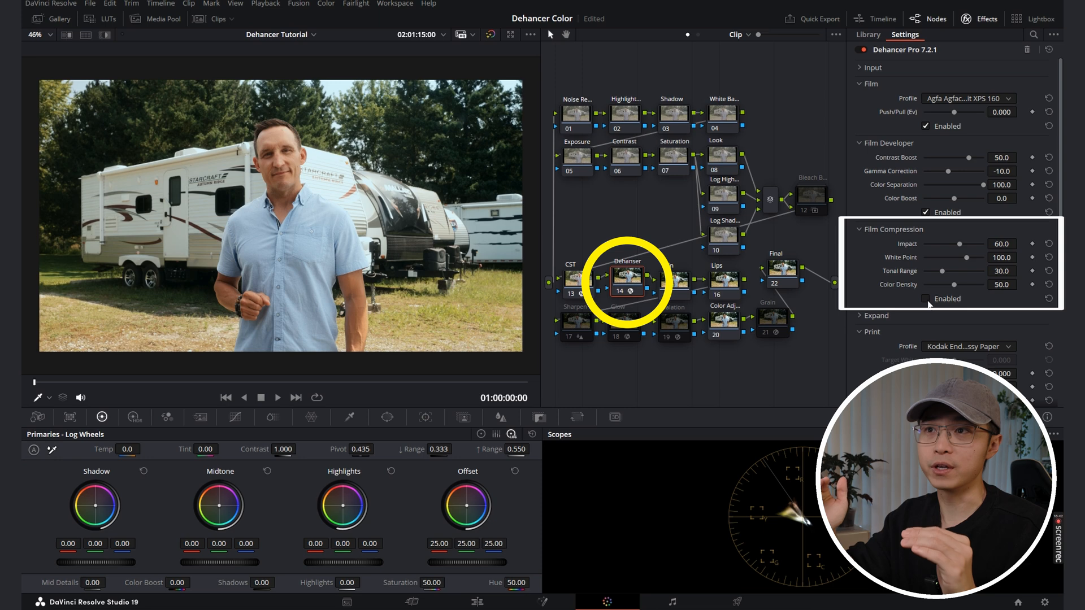
{"action": "left_click", "coordinate": [925, 299]}
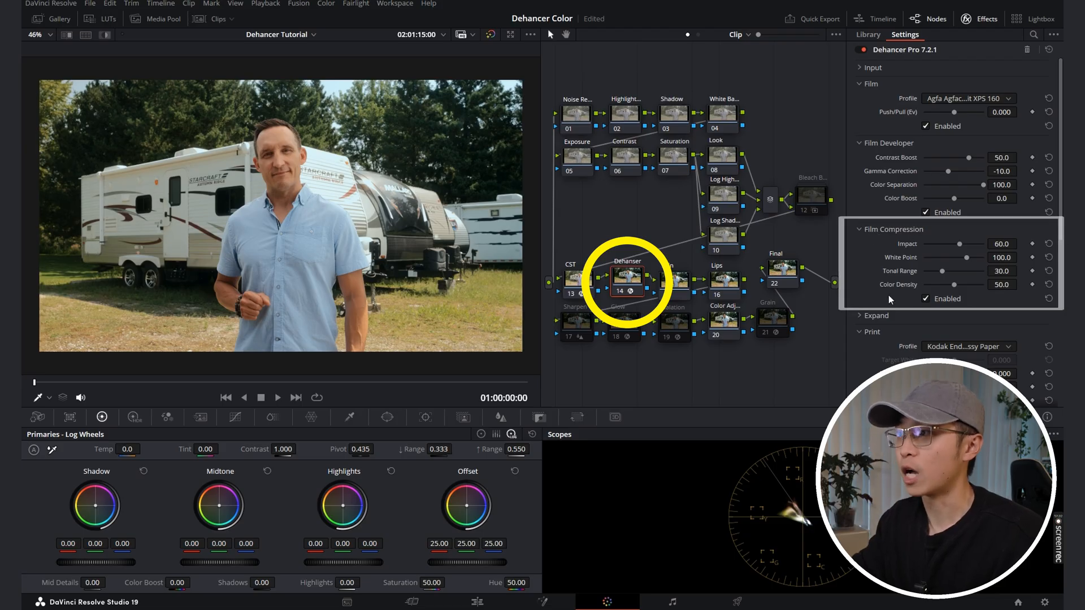
Step: Check the effect of the Print section by toggling it, and set its profile to Linear
{"action": "scroll", "coordinate": [891, 282], "scroll_direction": "down", "scroll_amount": 2}
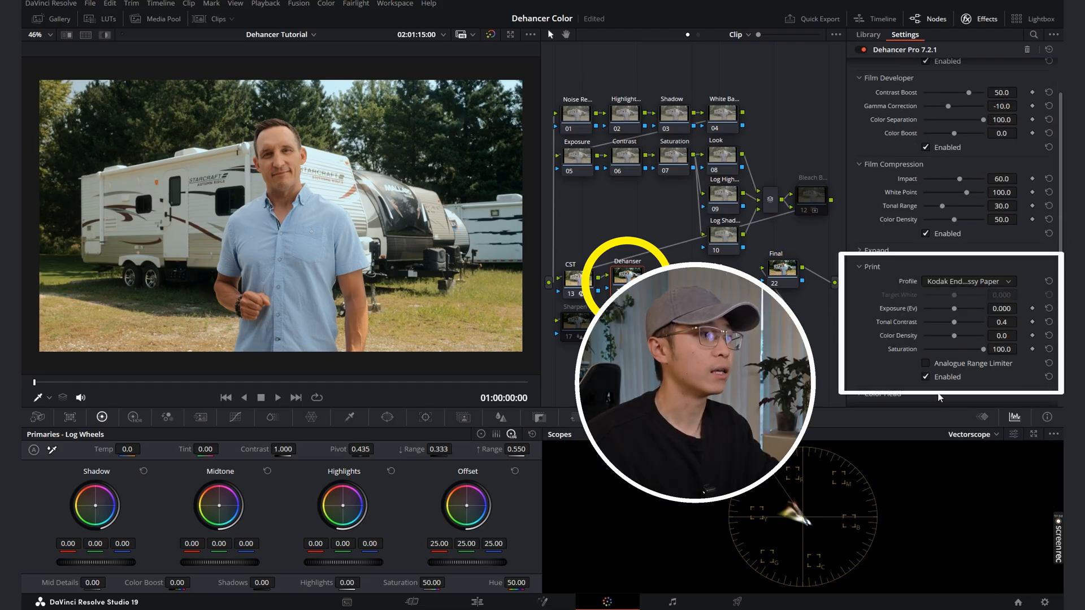
{"action": "left_click", "coordinate": [925, 376]}
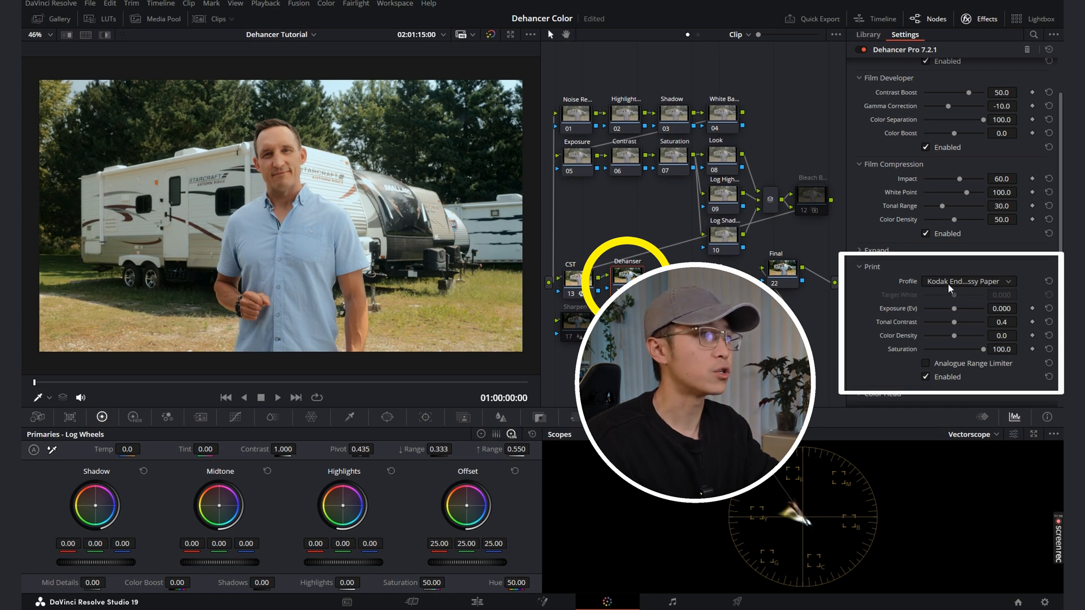
{"action": "left_click", "coordinate": [951, 282]}
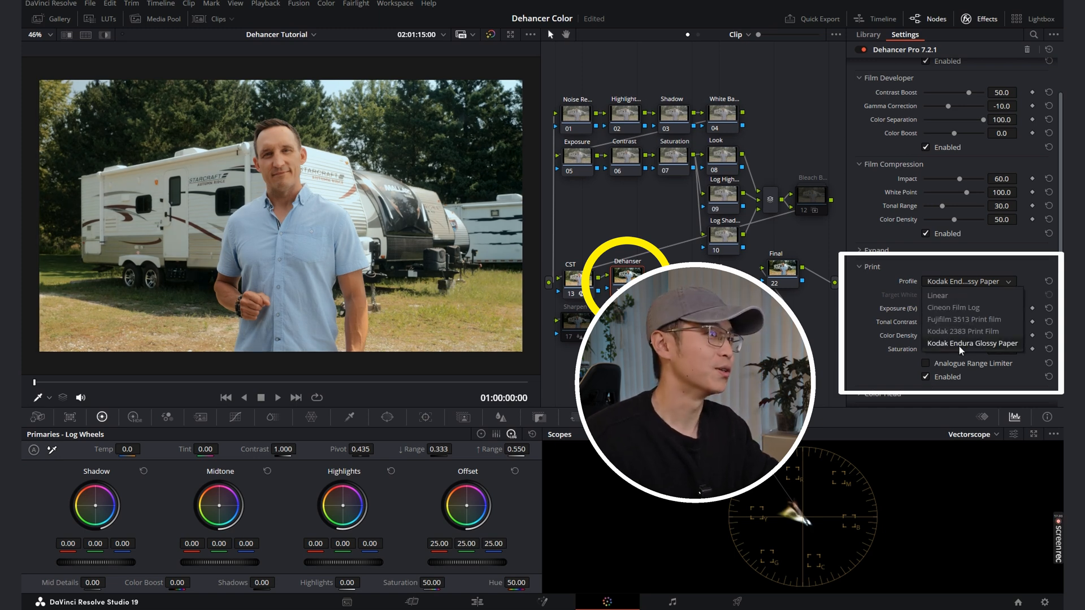
{"action": "left_click", "coordinate": [951, 295]}
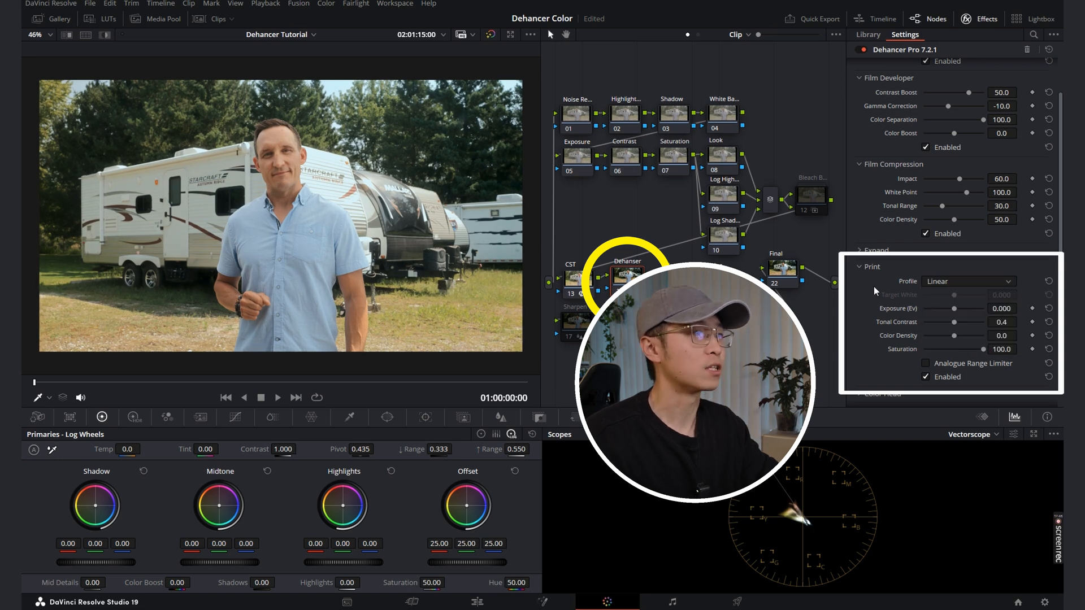
Step: Set the Print profile to Kodak Endura Glossy Paper
{"action": "left_click", "coordinate": [975, 280]}
{"action": "left_click", "coordinate": [994, 344]}
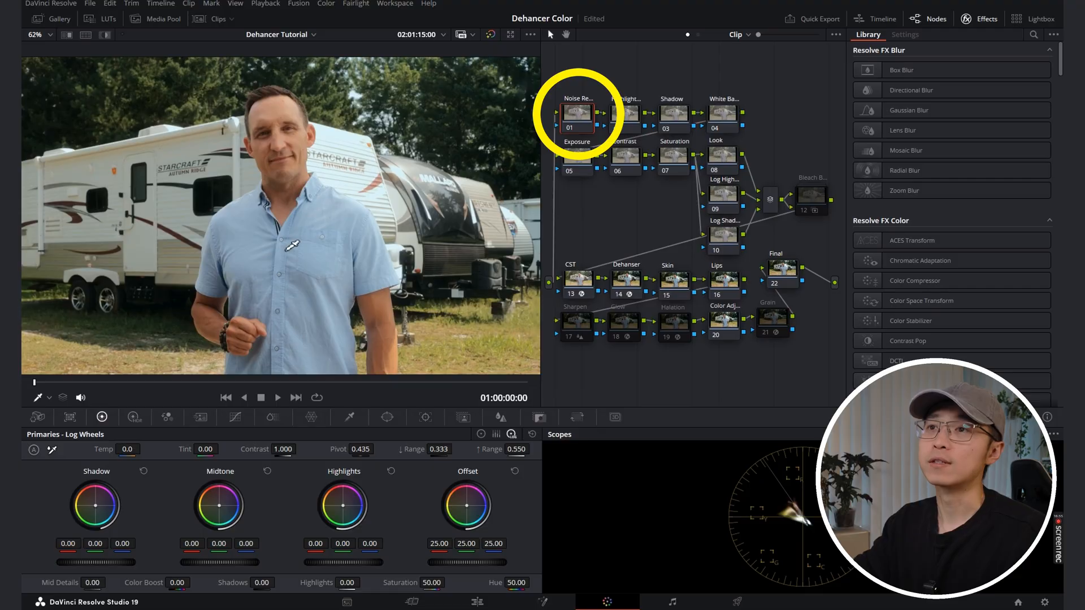
Step: Examine the noise in the shirt and trailer close up with the Noise Reduction node selected
{"action": "scroll", "coordinate": [361, 265], "scroll_direction": "up", "scroll_amount": 5}
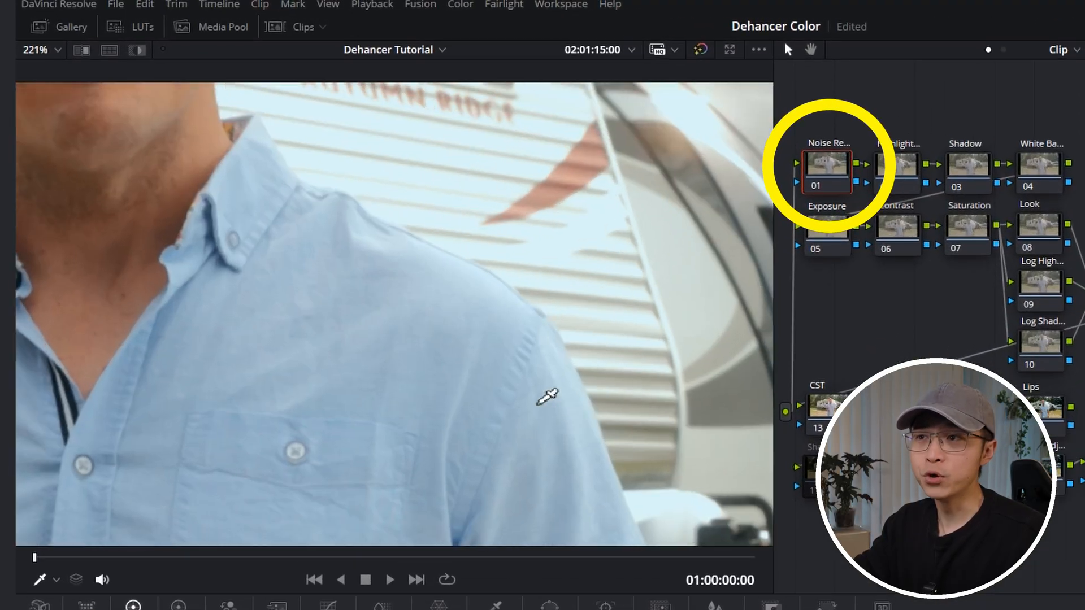
{"action": "scroll", "coordinate": [575, 430], "scroll_direction": "down", "scroll_amount": 4}
{"action": "scroll", "coordinate": [461, 425], "scroll_direction": "down", "scroll_amount": 3}
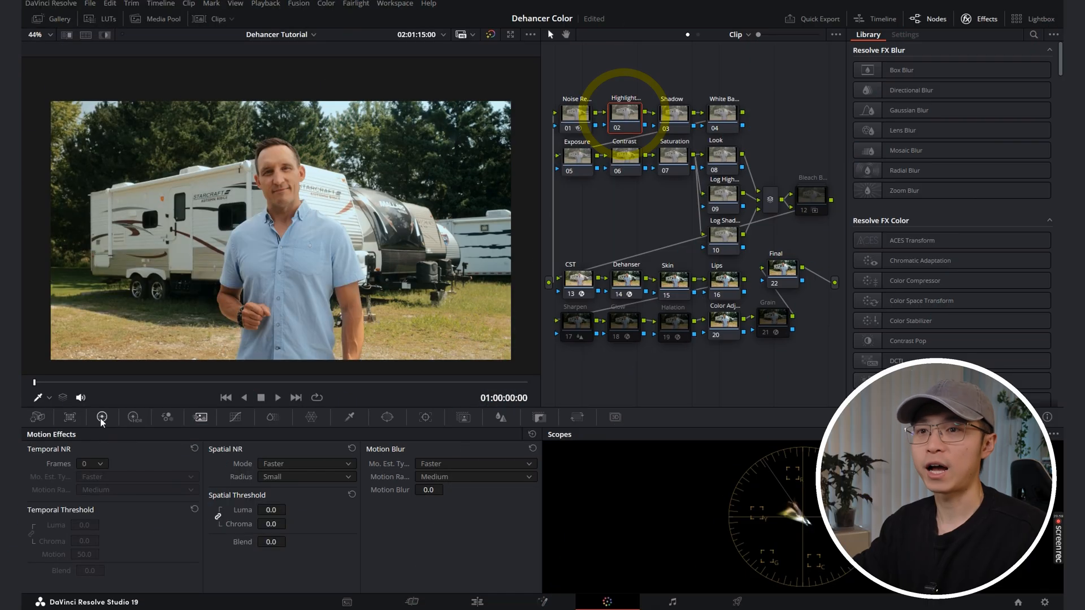
Step: Set Highlights to -3.50 on the Highlight node and Shadows to 18.00 on the Shadow node
{"action": "left_click", "coordinate": [102, 417]}
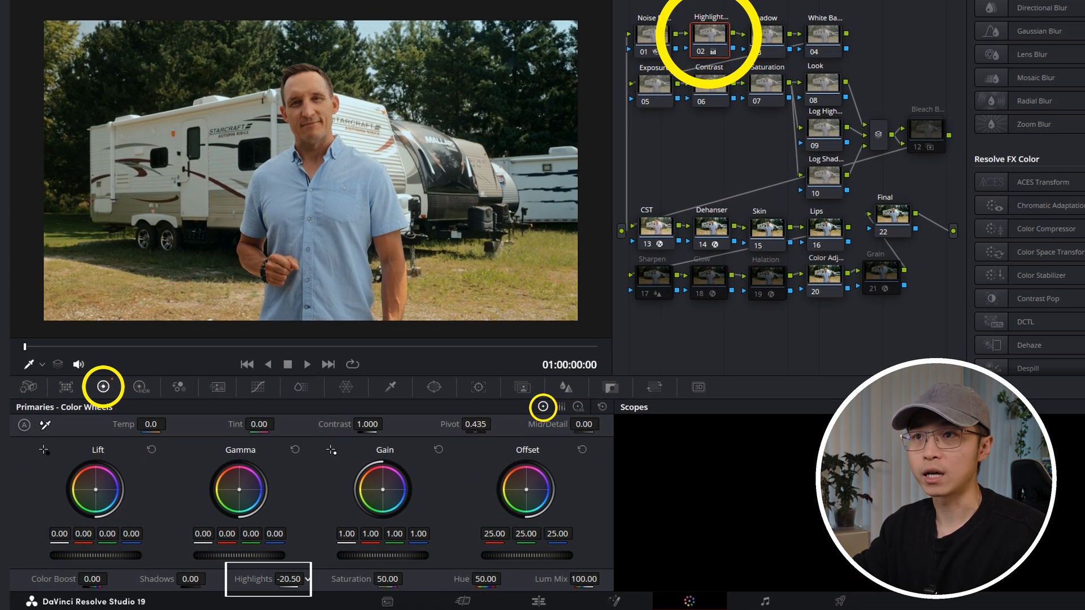
{"action": "left_click_drag", "start_coordinate": [307, 580], "coordinate": [263, 586]}
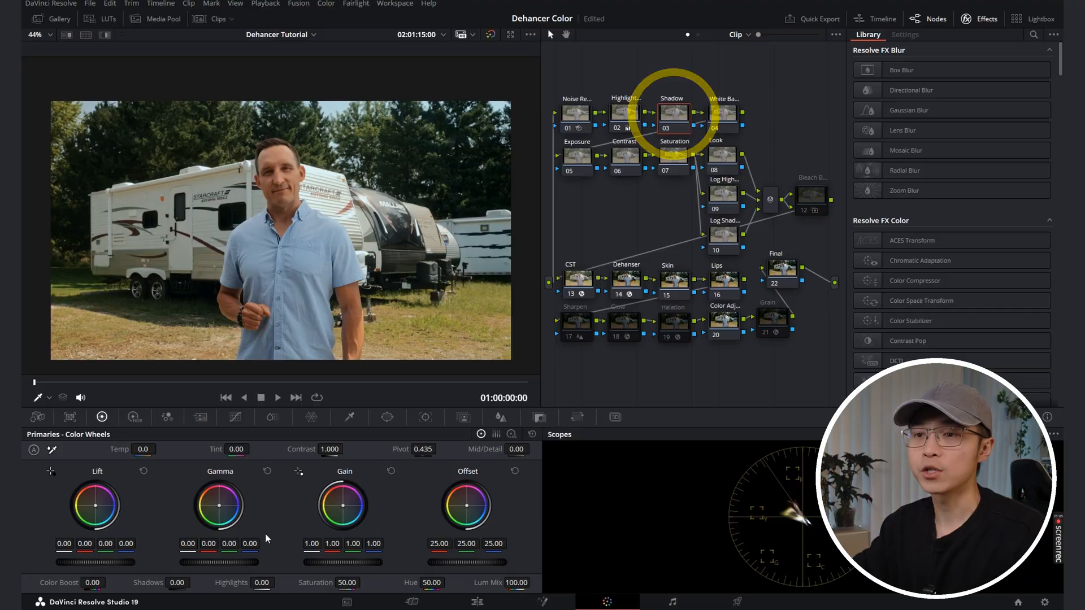
{"action": "left_click_drag", "start_coordinate": [173, 590], "coordinate": [212, 577]}
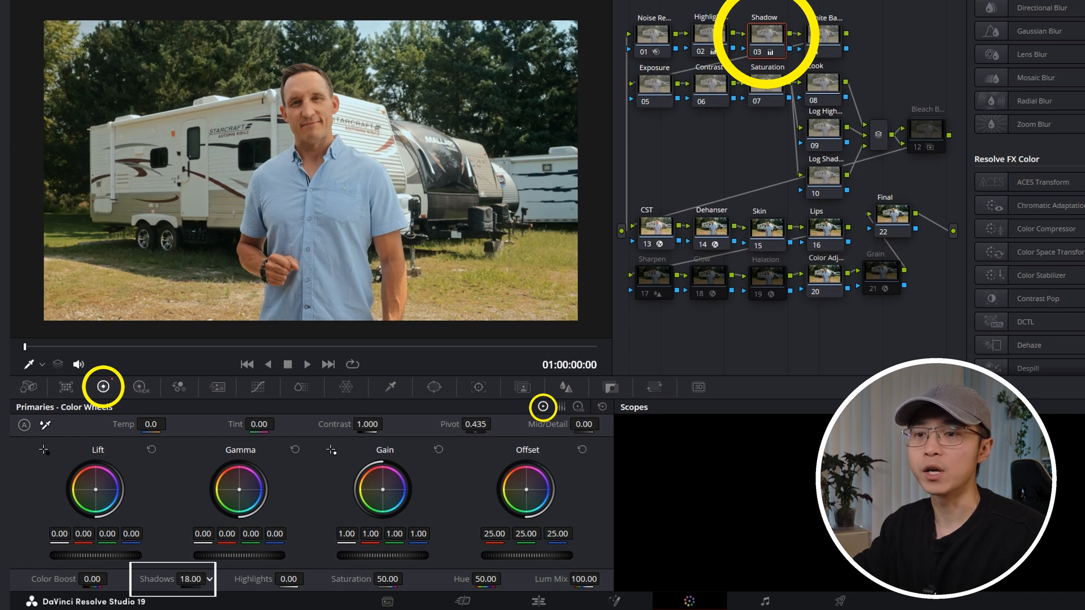
{"action": "left_click_drag", "start_coordinate": [192, 578], "coordinate": [189, 578]}
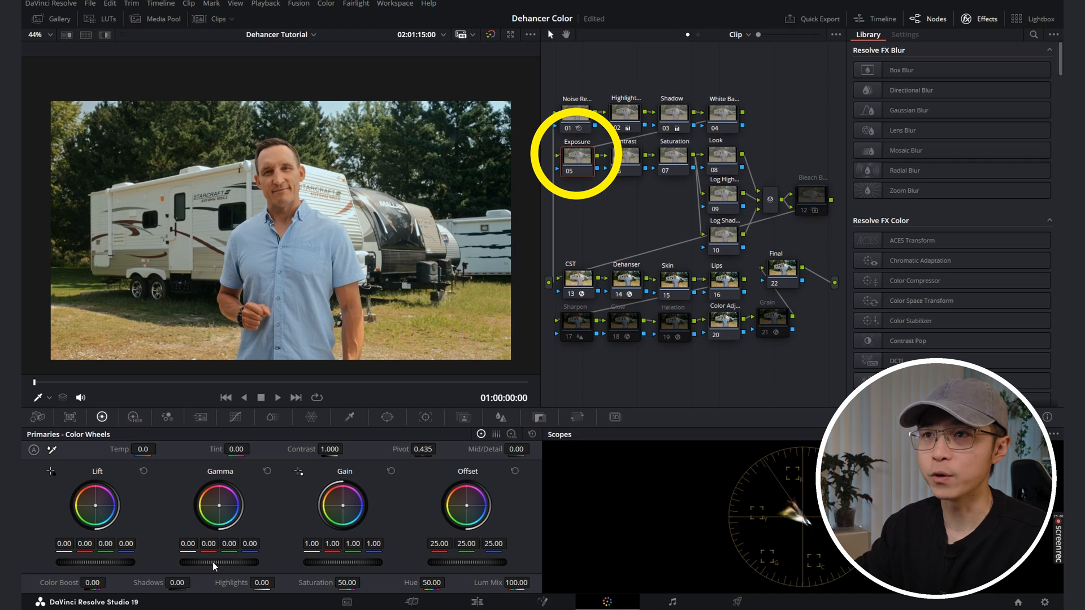
Step: On the Exposure node, set Gamma to 0.05, Lift to -0.06, Gain to 0.98 and Offset to 26.75
{"action": "left_click_drag", "start_coordinate": [214, 566], "coordinate": [226, 565]}
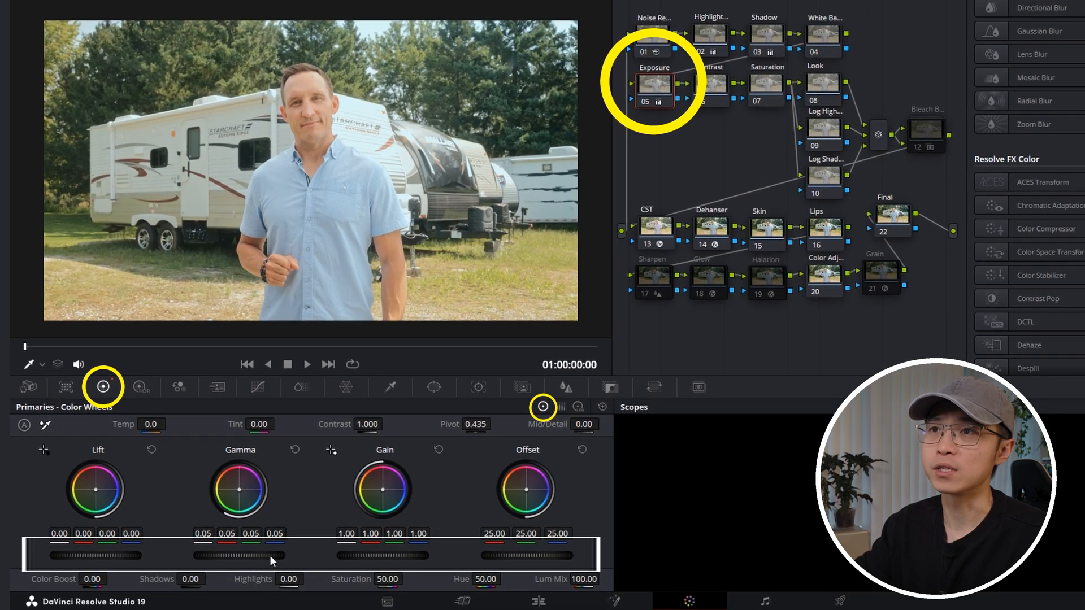
{"action": "left_click_drag", "start_coordinate": [126, 552], "coordinate": [116, 552]}
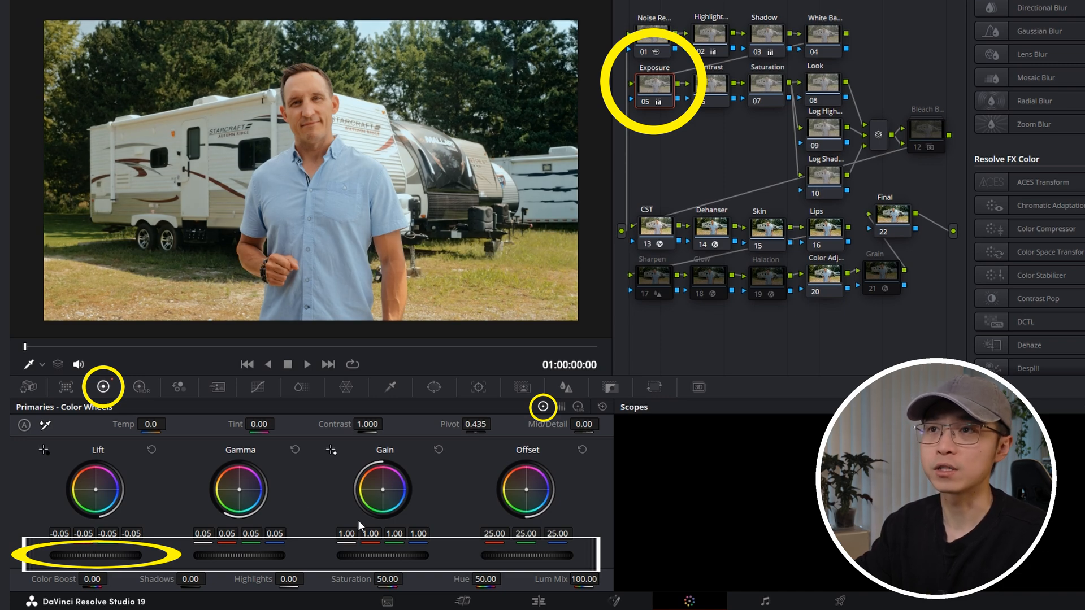
{"action": "left_click_drag", "start_coordinate": [374, 552], "coordinate": [370, 553]}
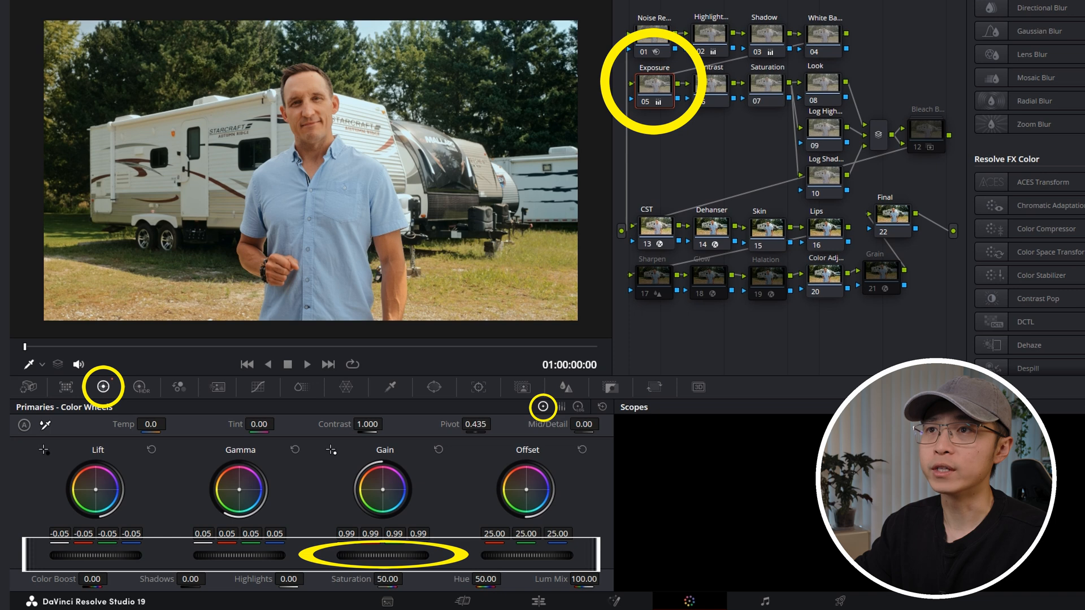
{"action": "left_click_drag", "start_coordinate": [544, 556], "coordinate": [552, 556]}
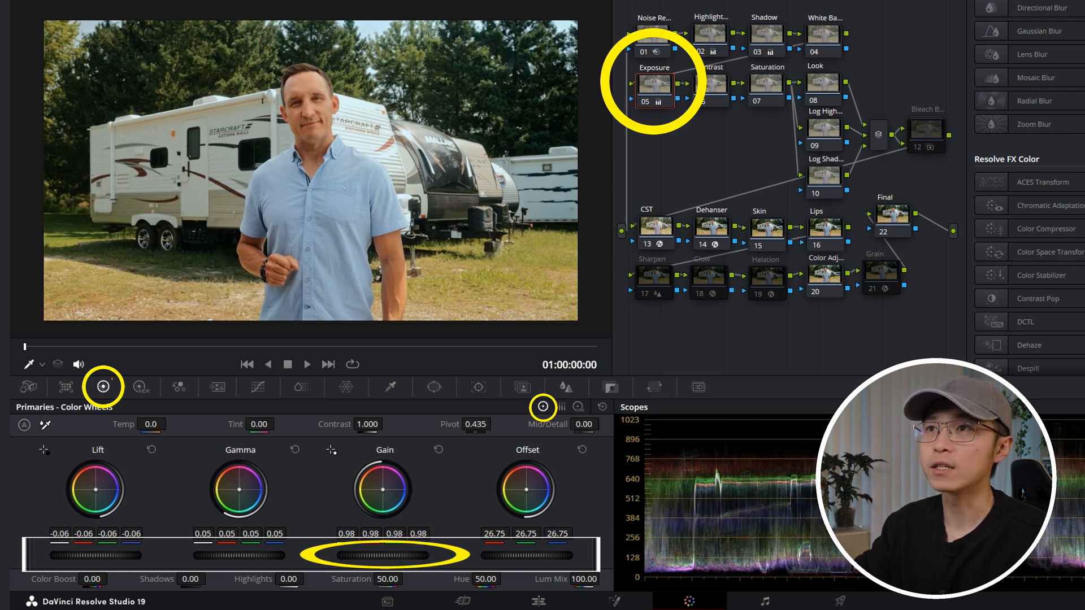
Step: Compare the full-screen image with the Exposure node off and on
{"action": "key", "text": "p"}
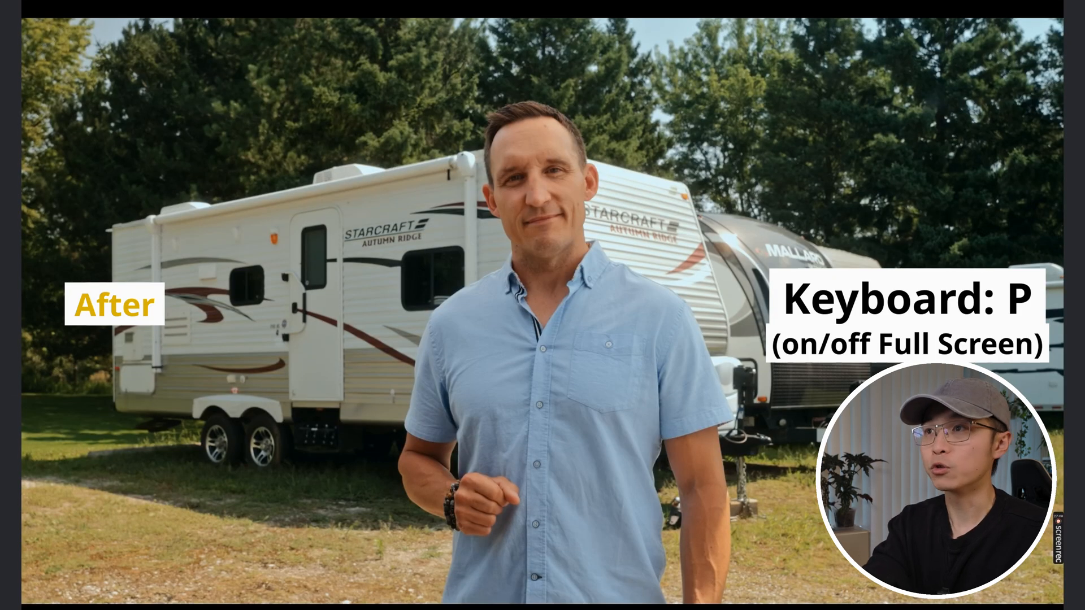
{"action": "key", "text": "ctrl+d"}
{"action": "key", "text": "ctrl+d"}
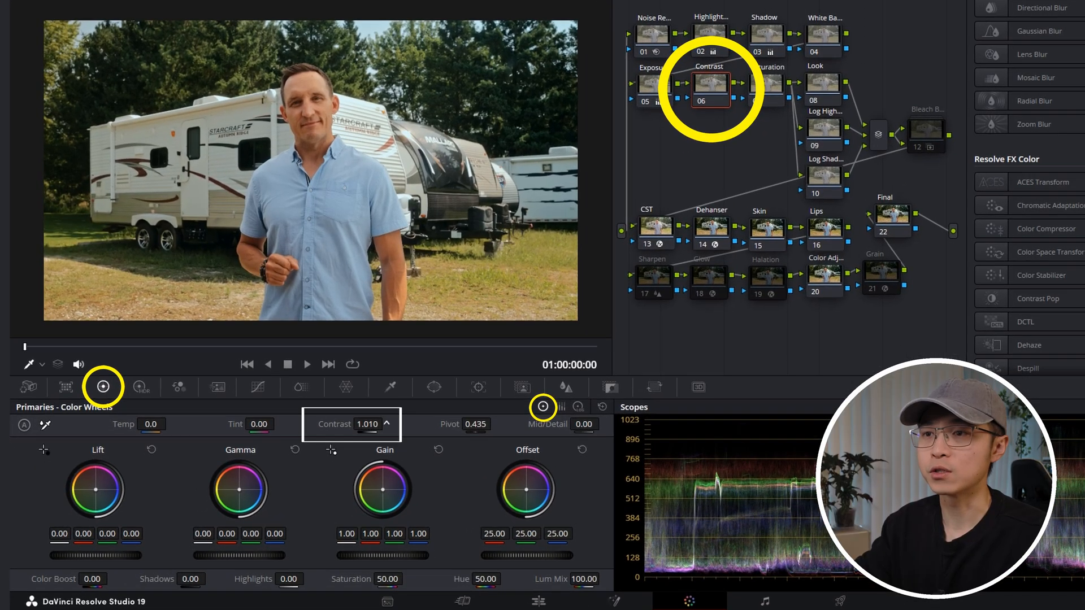
Step: On the Contrast node, set Contrast to 1.058 and shape the custom curve into a gentle S using editable splines
{"action": "left_click_drag", "start_coordinate": [370, 424], "coordinate": [385, 425]}
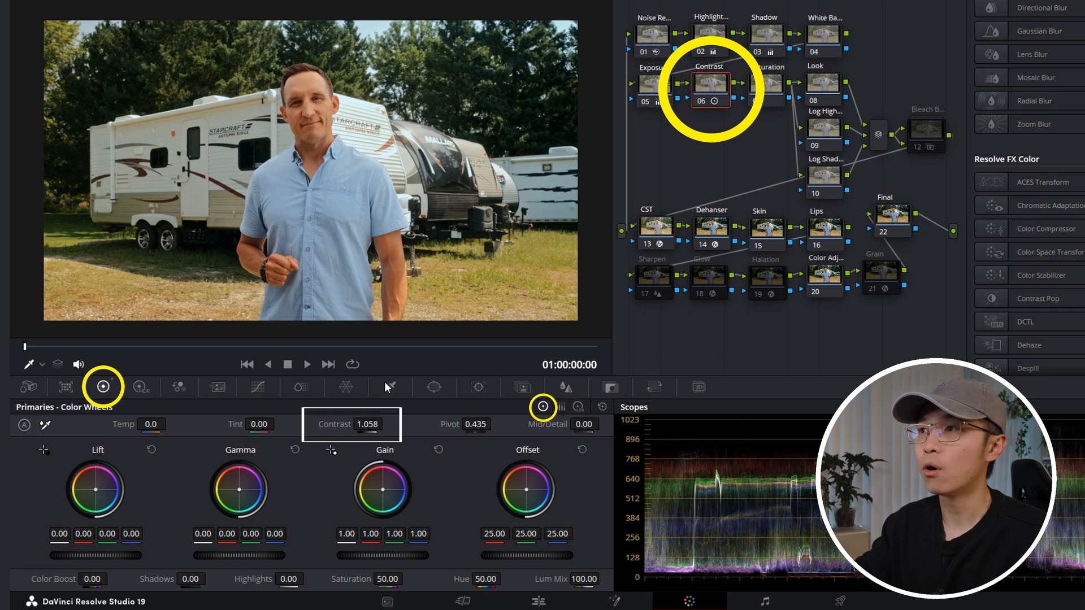
{"action": "left_click", "coordinate": [258, 387]}
{"action": "left_click", "coordinate": [603, 407]}
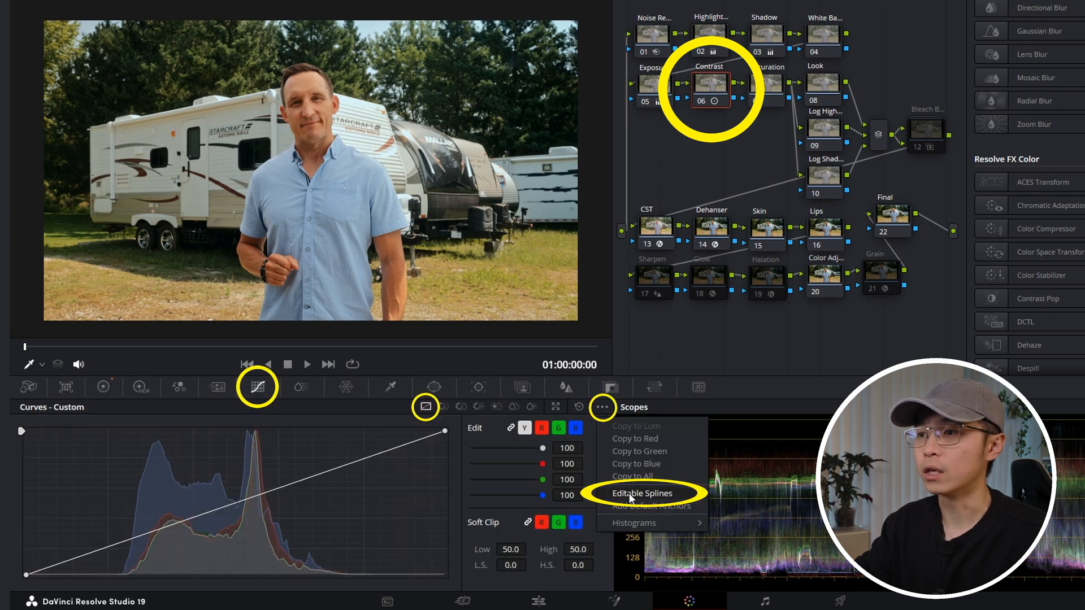
{"action": "left_click", "coordinate": [629, 495]}
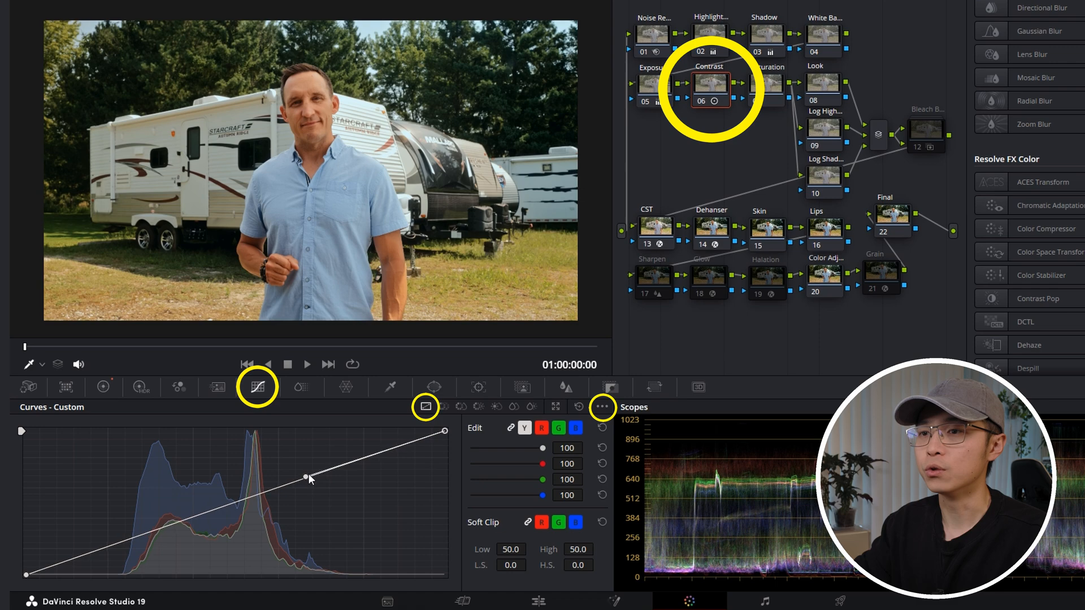
{"action": "left_click_drag", "start_coordinate": [305, 479], "coordinate": [335, 453]}
{"action": "left_click", "coordinate": [26, 575]}
{"action": "left_click_drag", "start_coordinate": [165, 526], "coordinate": [104, 563]}
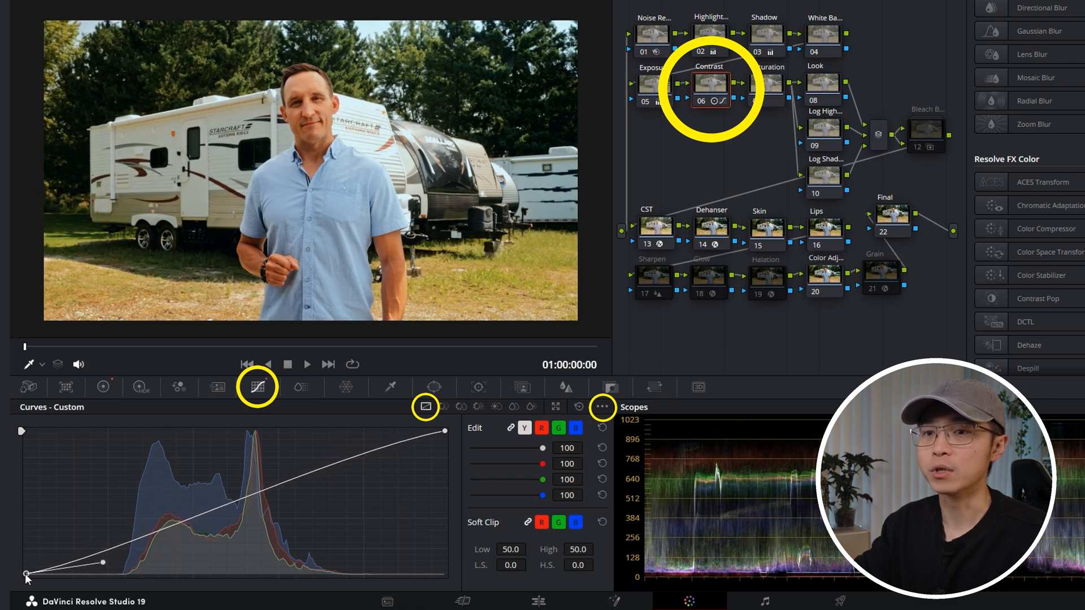
Step: Compare the full-screen image with the Contrast node off and on, and review the Dehancer node's Film Developer Contrast Boost
{"action": "key", "text": "p"}
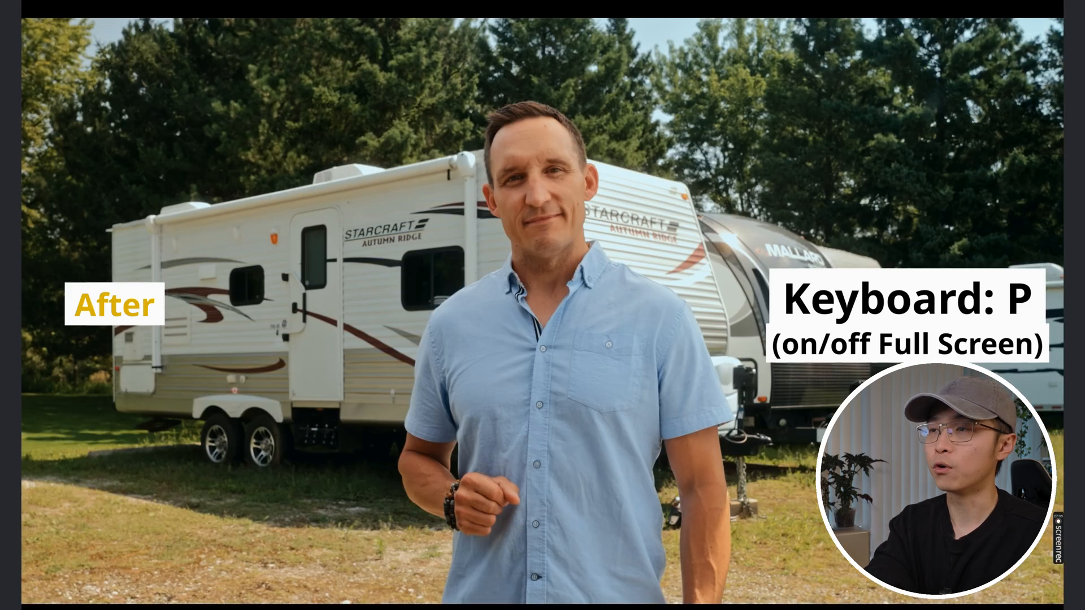
{"action": "key", "text": "ctrl+d"}
{"action": "key", "text": "ctrl+d"}
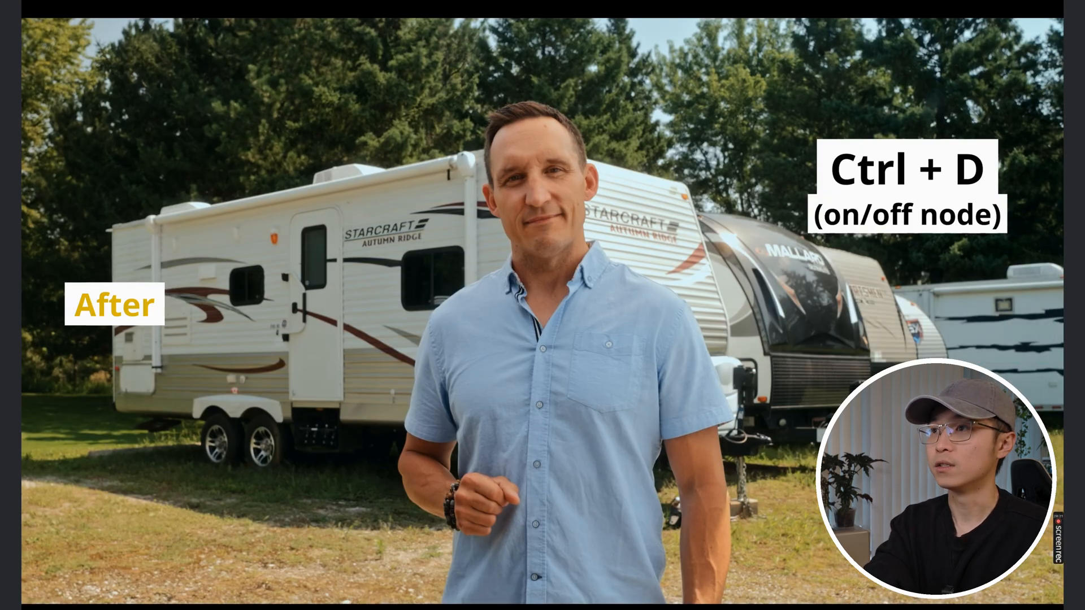
{"action": "key", "text": "p"}
{"action": "left_click", "coordinate": [626, 278]}
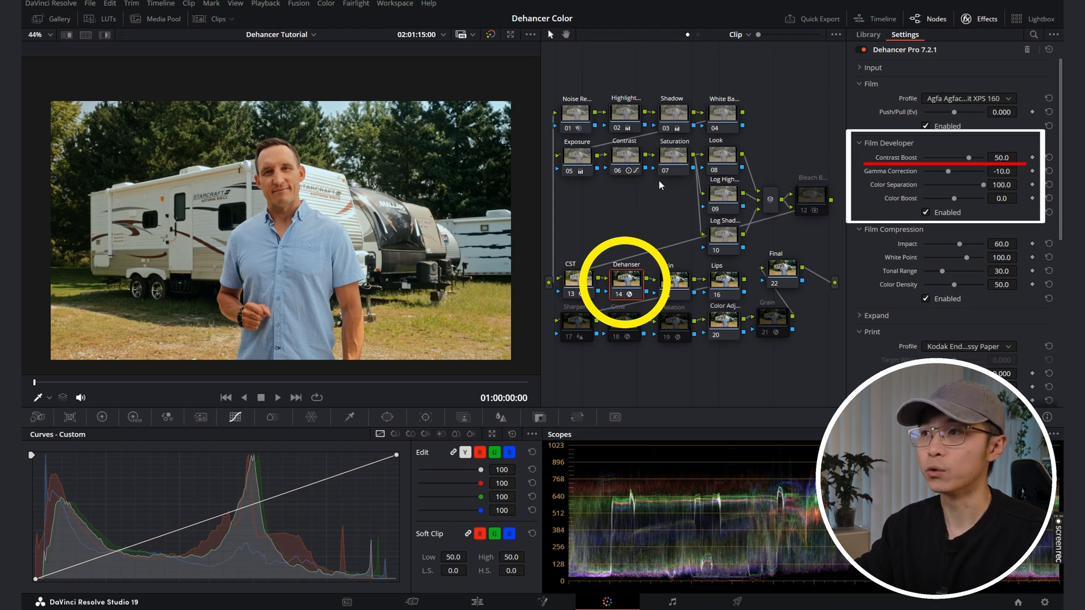
{"action": "left_click", "coordinate": [632, 164]}
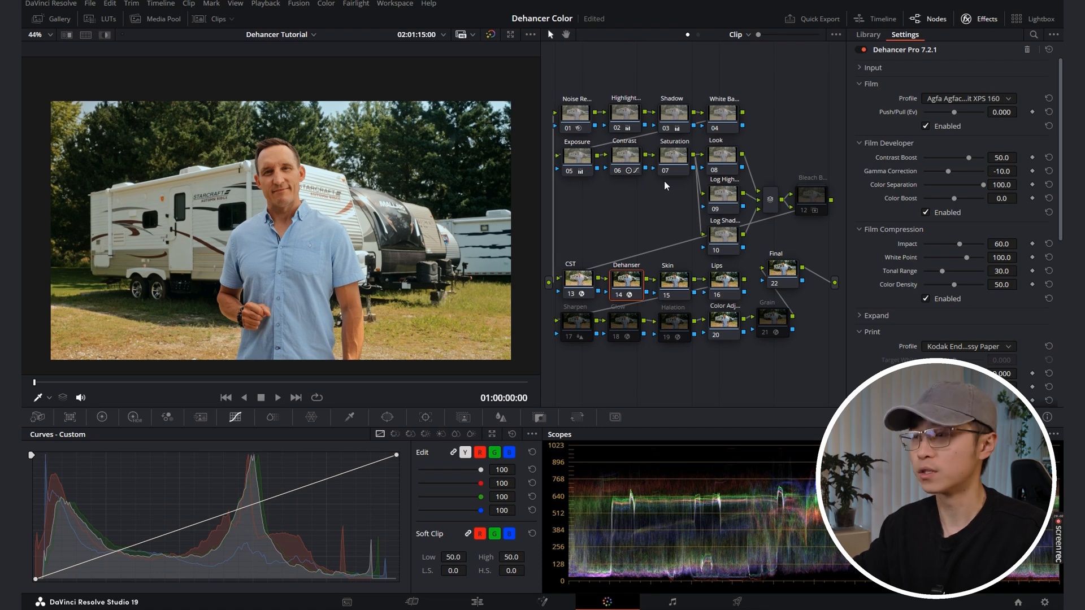
Step: Set Saturation to 46.60 on the Saturation node and compare the full-screen image with that node off and on
{"action": "left_click", "coordinate": [679, 160]}
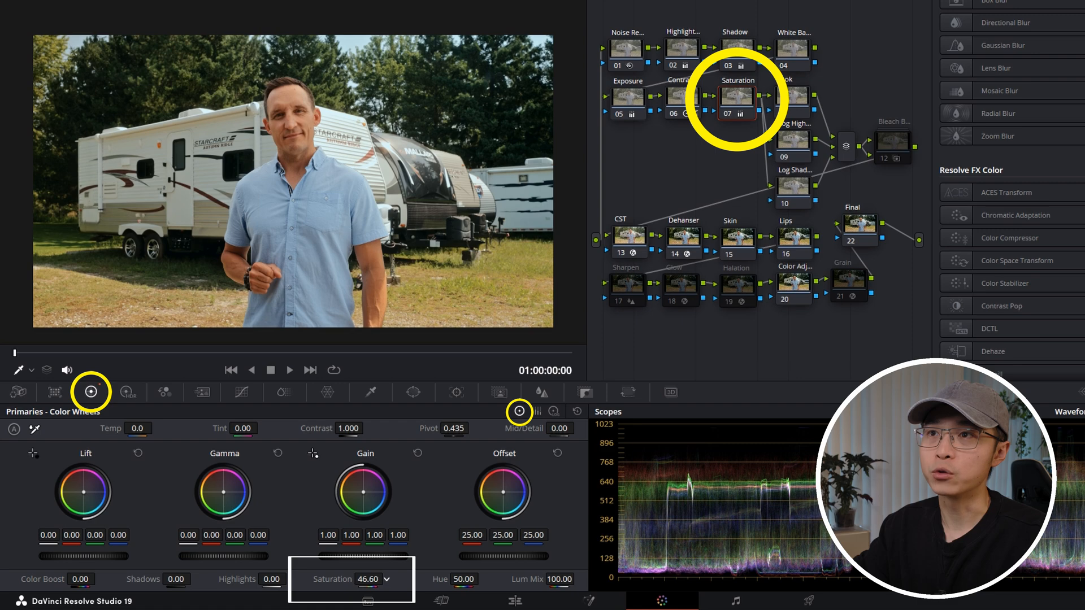
{"action": "key", "text": "p"}
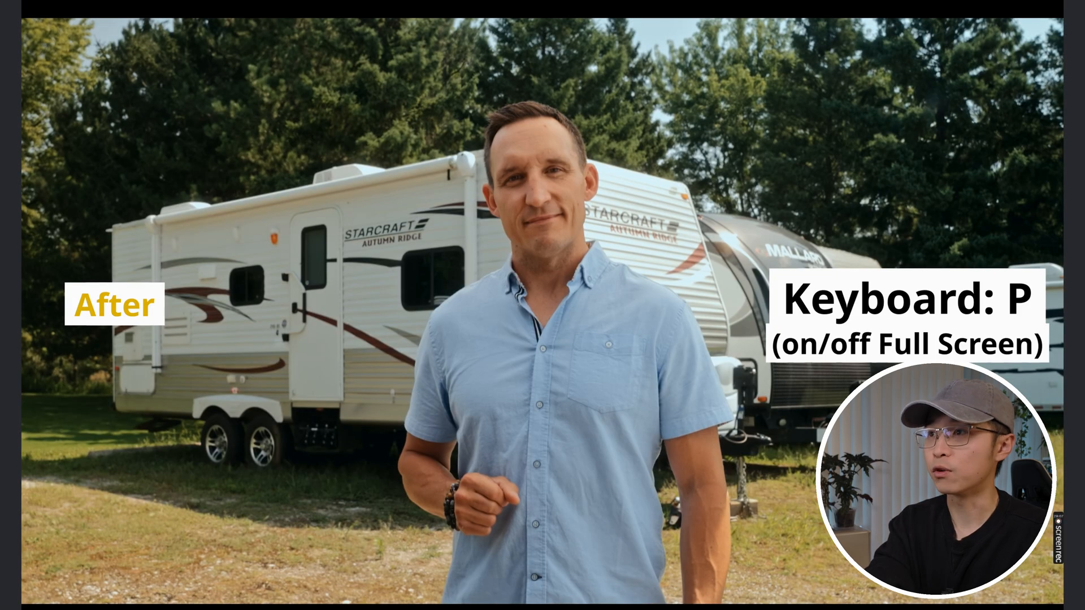
{"action": "key", "text": "ctrl+d"}
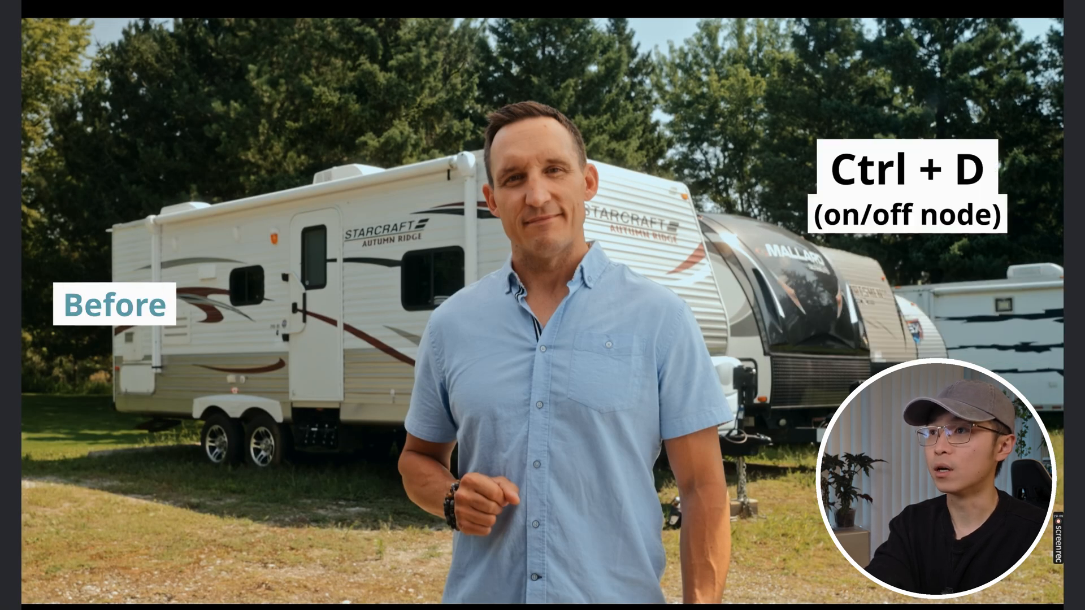
{"action": "key", "text": "ctrl+d"}
{"action": "key", "text": "ctrl+d"}
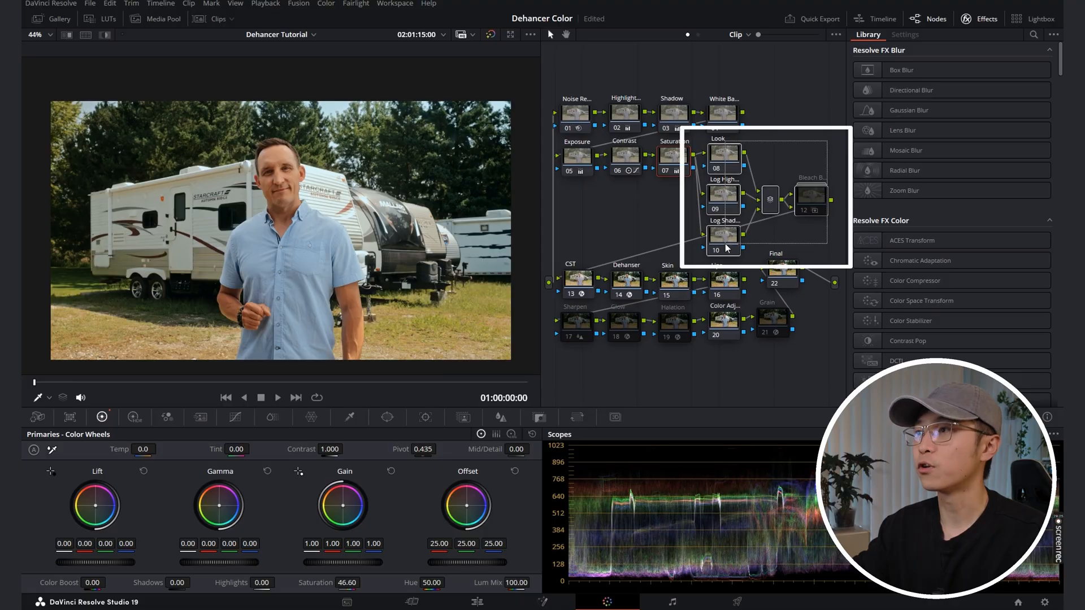
Step: Enable the Bleach Bypass node and set its Key Output Gain to 0.200
{"action": "left_click", "coordinate": [724, 154]}
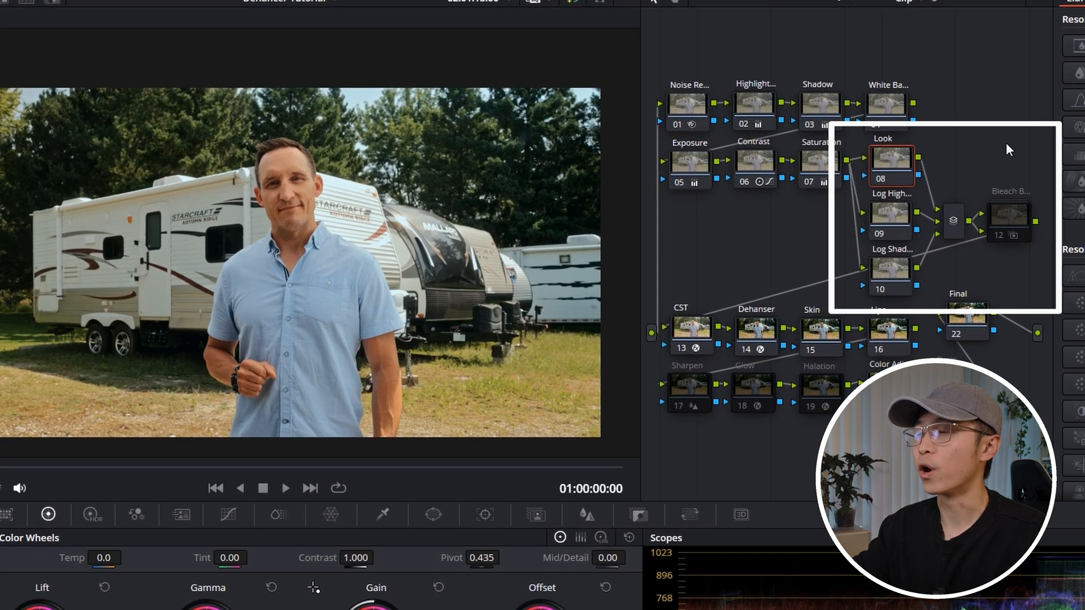
{"action": "left_click_drag", "start_coordinate": [900, 167], "coordinate": [903, 167]}
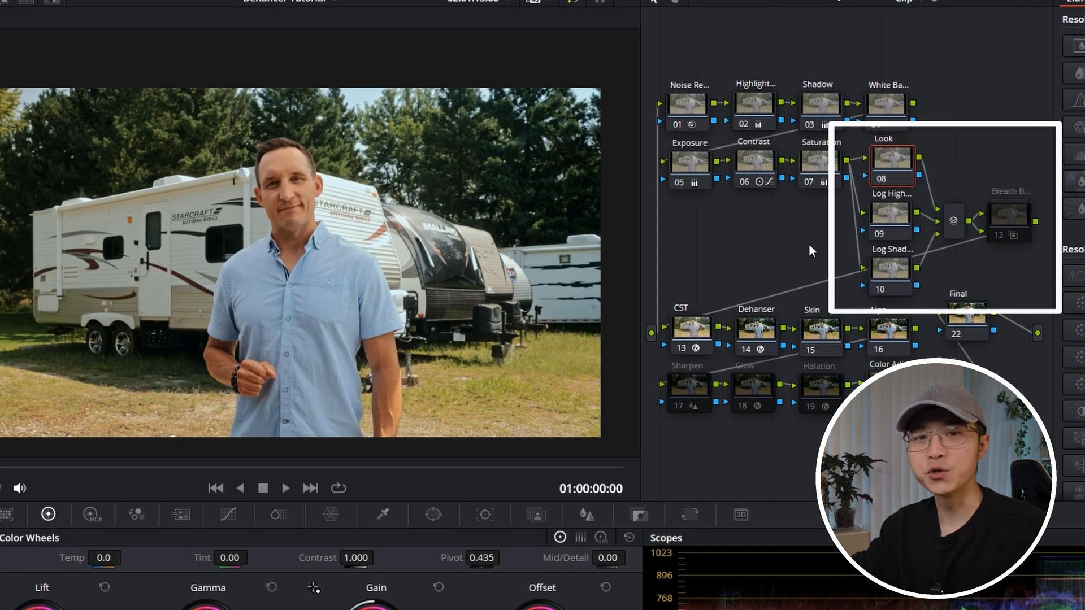
{"action": "left_click", "coordinate": [1008, 218]}
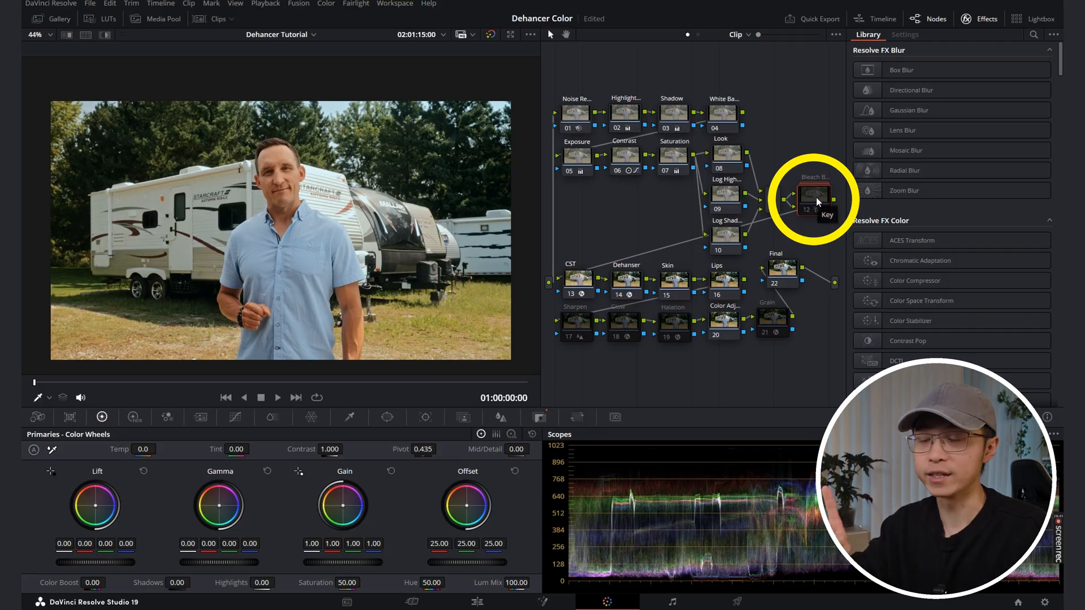
{"action": "key", "text": "ctrl+d"}
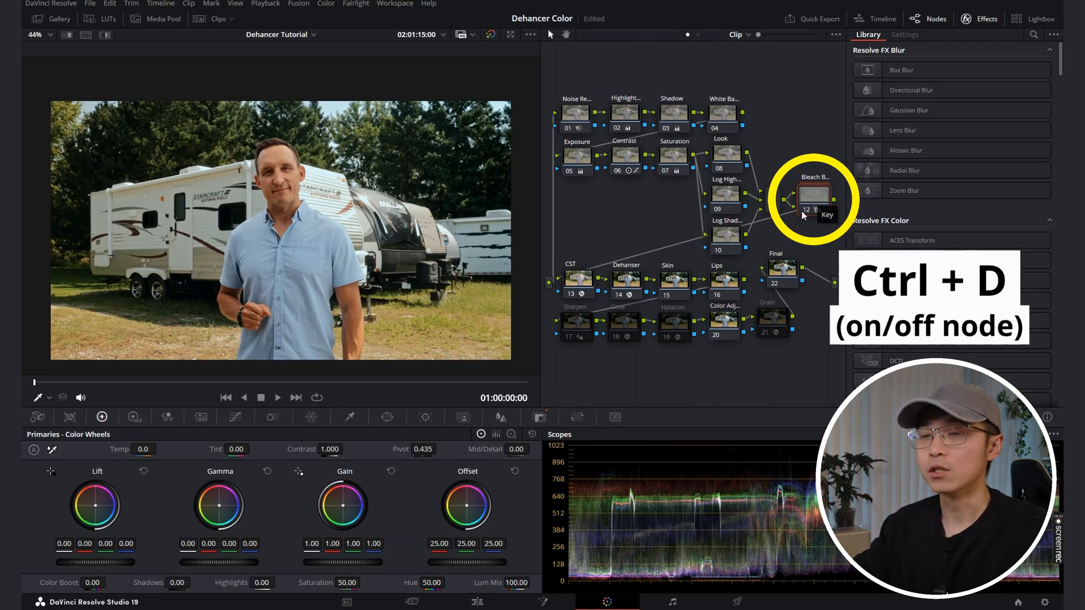
{"action": "key", "text": "p"}
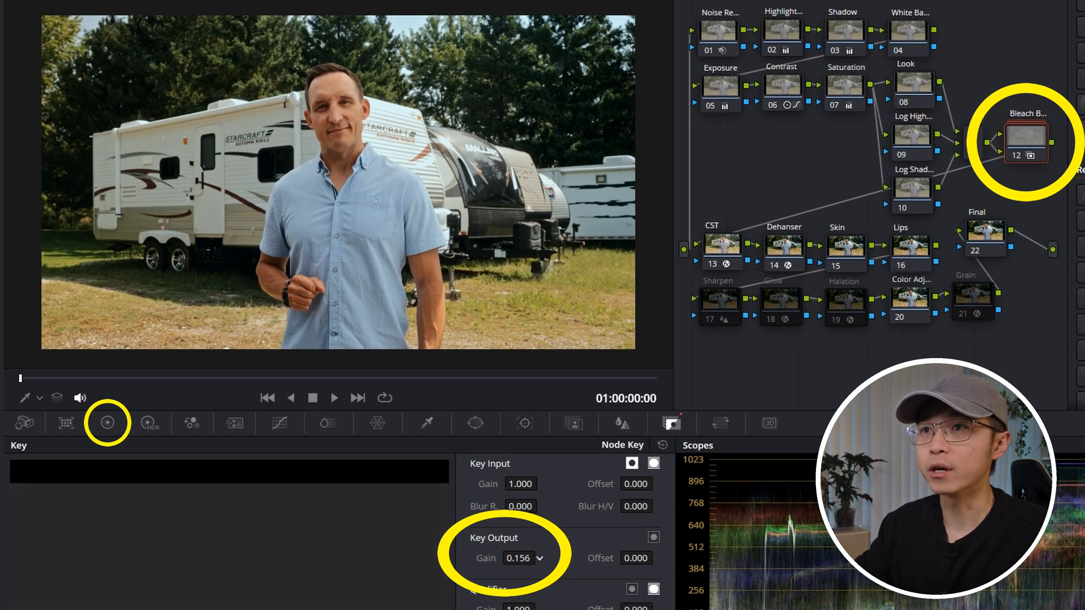
{"action": "left_click_drag", "start_coordinate": [520, 567], "coordinate": [492, 566]}
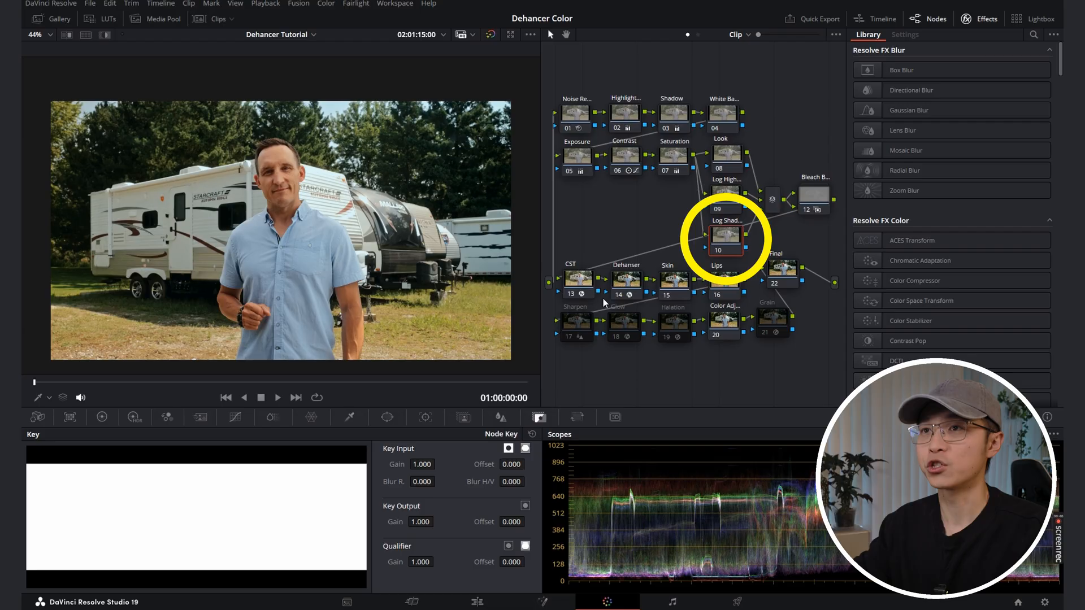
Step: Show the Parade scope, and tint the Log Shadow node's Shadow log wheel to red 0.26, green -0.10, blue 0.18
{"action": "left_click", "coordinate": [102, 416]}
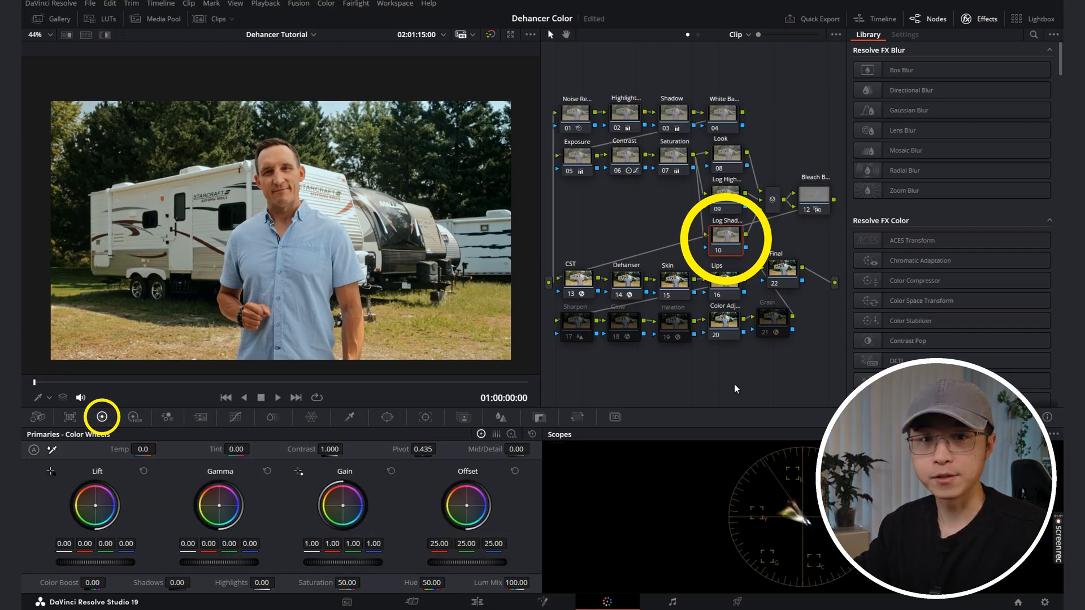
{"action": "left_click", "coordinate": [980, 434]}
{"action": "left_click", "coordinate": [987, 464]}
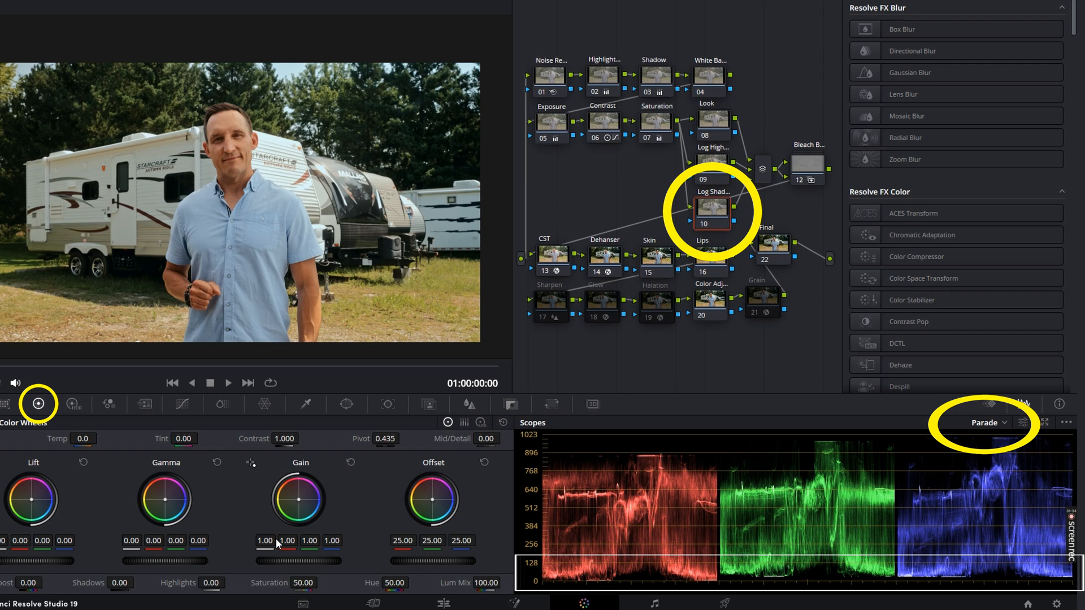
{"action": "left_click", "coordinate": [480, 424]}
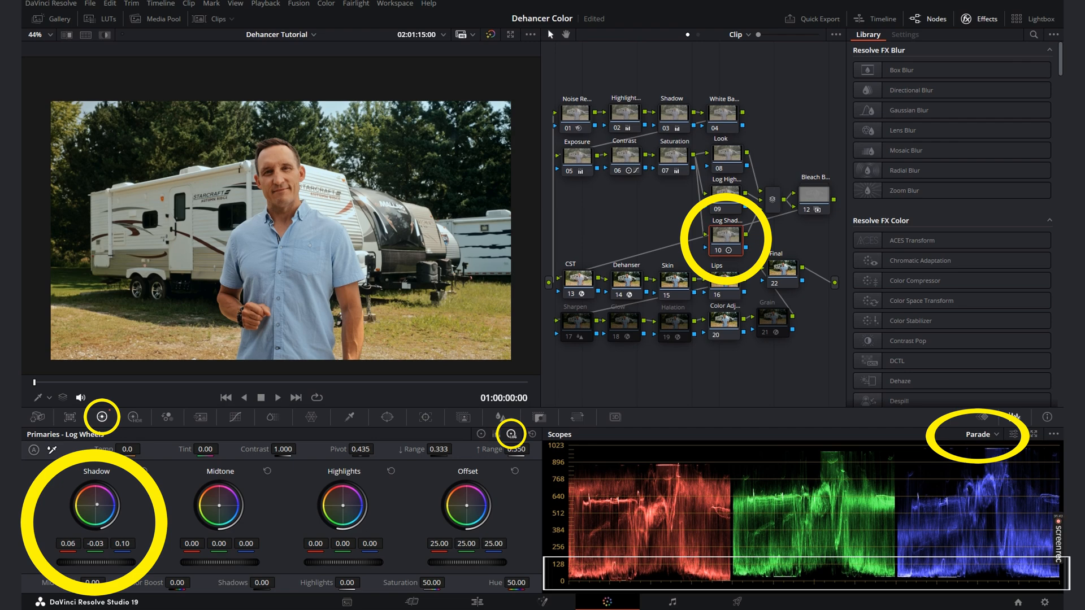
{"action": "left_click_drag", "start_coordinate": [98, 504], "coordinate": [98, 501]}
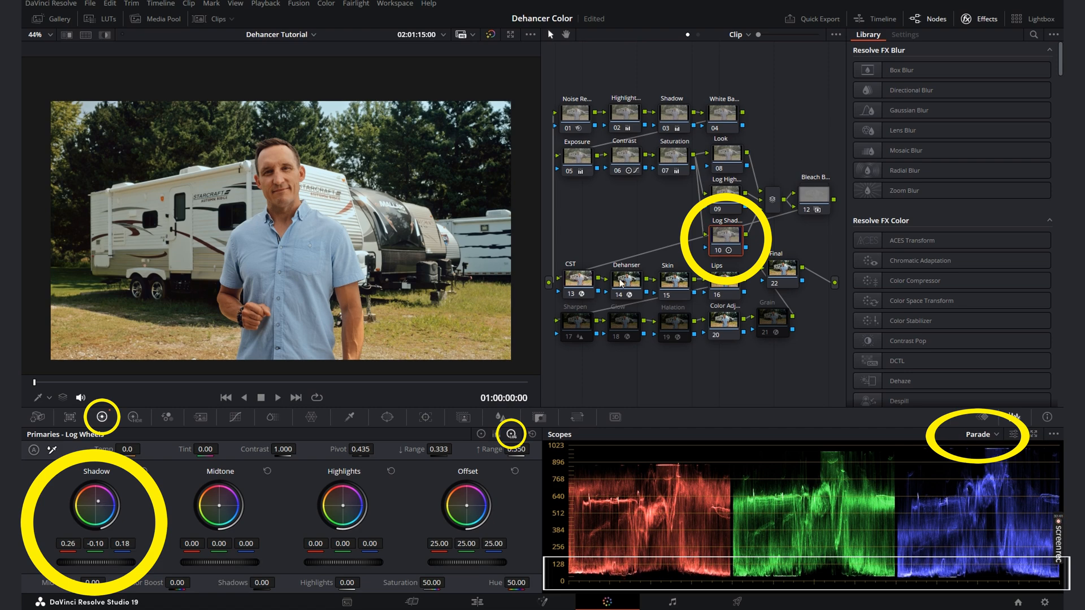
Step: Compare the full-screen image with the Log Shadow node off and on
{"action": "key", "text": "p"}
{"action": "key", "text": "ctrl+d"}
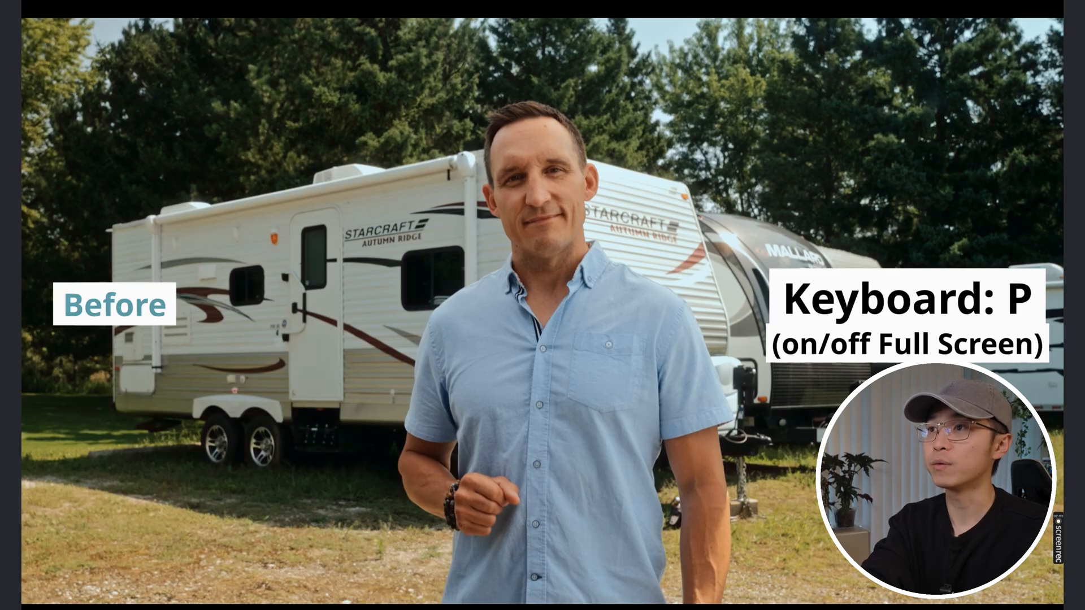
{"action": "key", "text": "ctrl+d"}
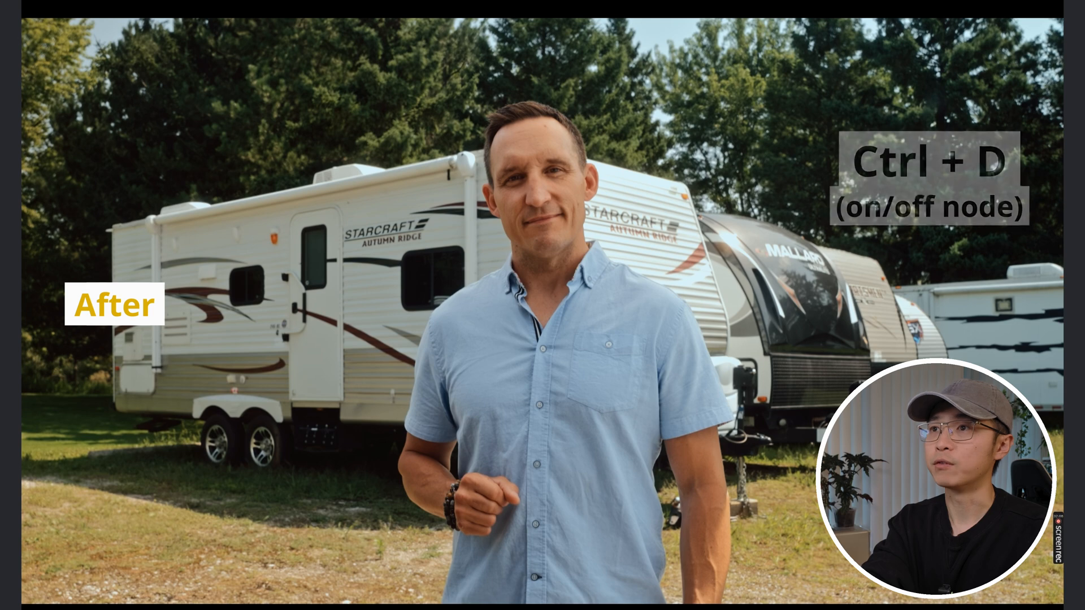
{"action": "key", "text": "ctrl+d"}
{"action": "key", "text": "ctrl+d"}
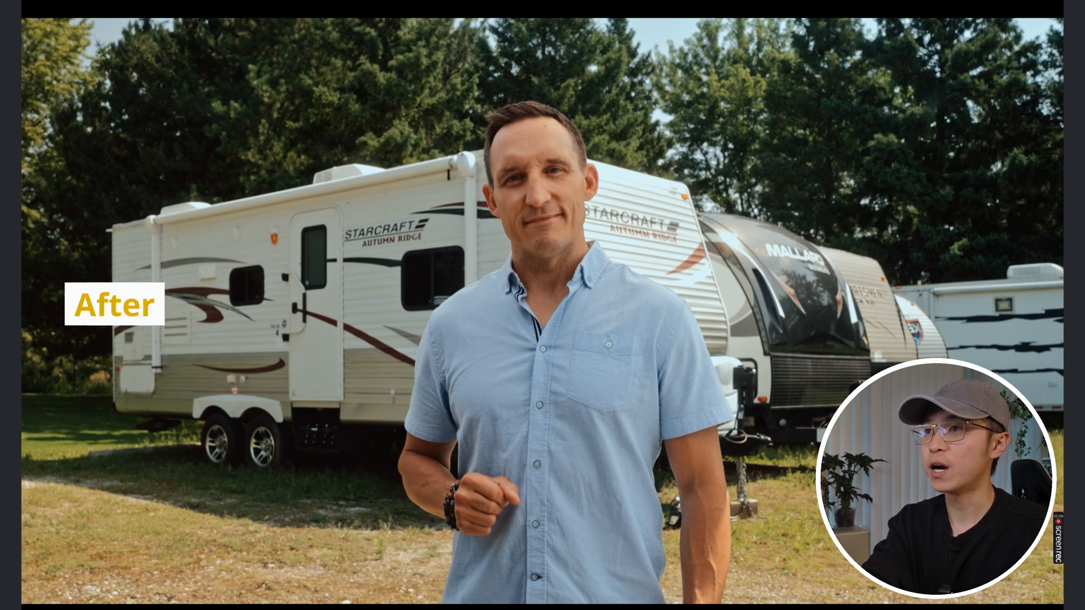
{"action": "key", "text": "p"}
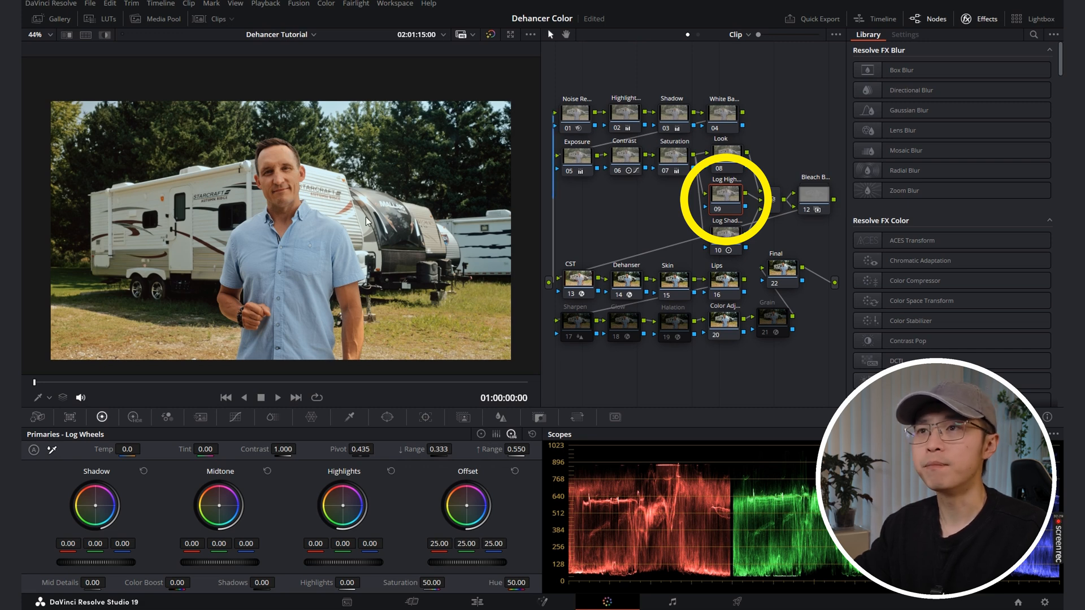
Step: Qualify the trailer's bright front on the Log Highlight node with the HSL Qualifier and show the highlighted selection
{"action": "left_click", "coordinate": [350, 417]}
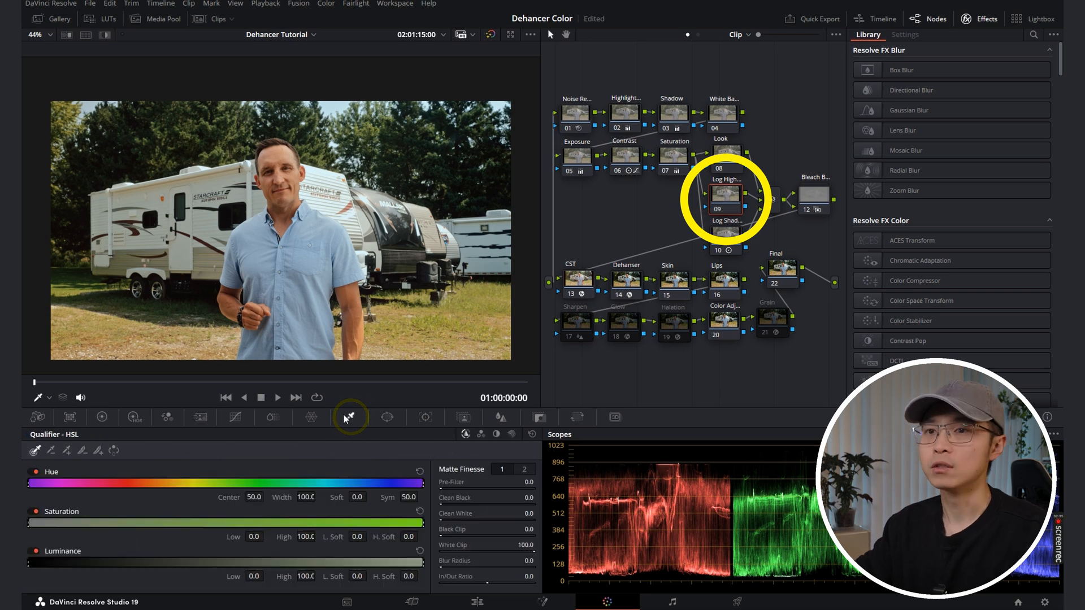
{"action": "left_click", "coordinate": [328, 180]}
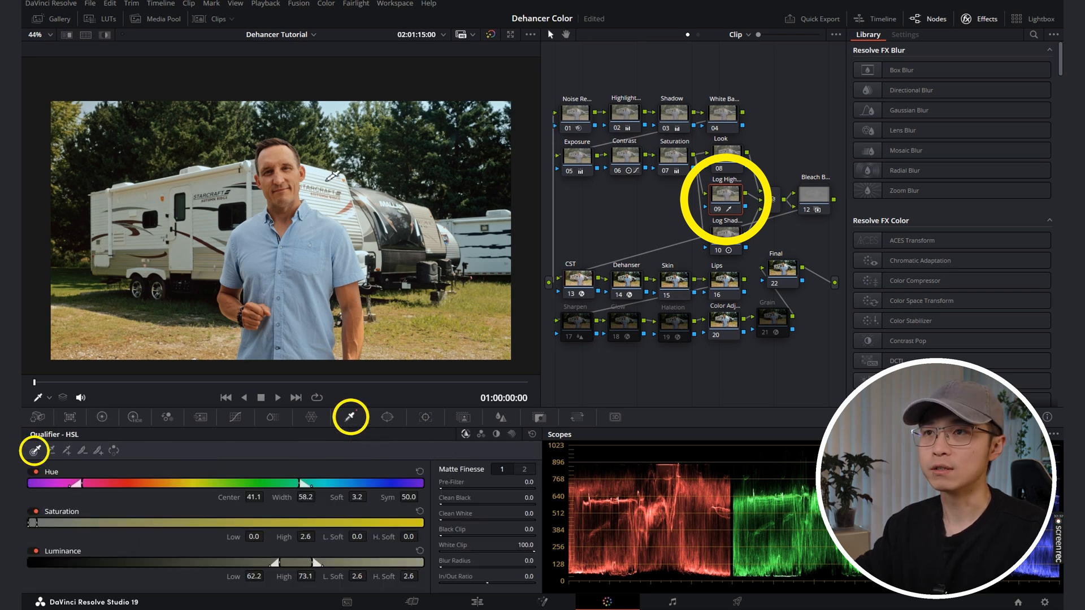
{"action": "key", "text": "shift+h"}
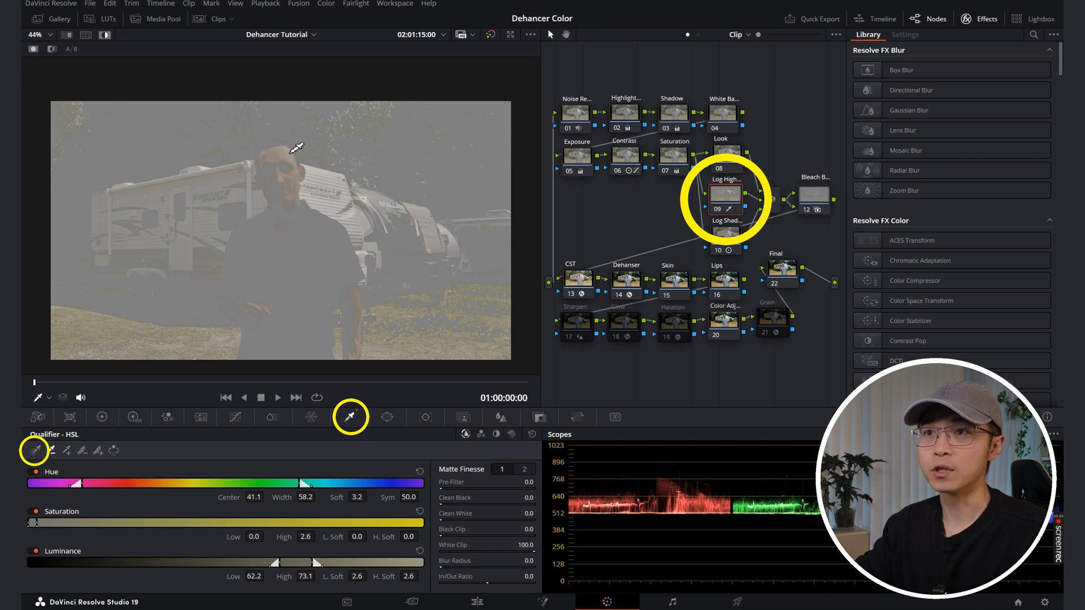
Step: Subtract the man's forehead from the highlight selection and refine its matte with Denoise 10.5, Clean Black 4.1 and Blur Radius 58.6
{"action": "left_click", "coordinate": [52, 450]}
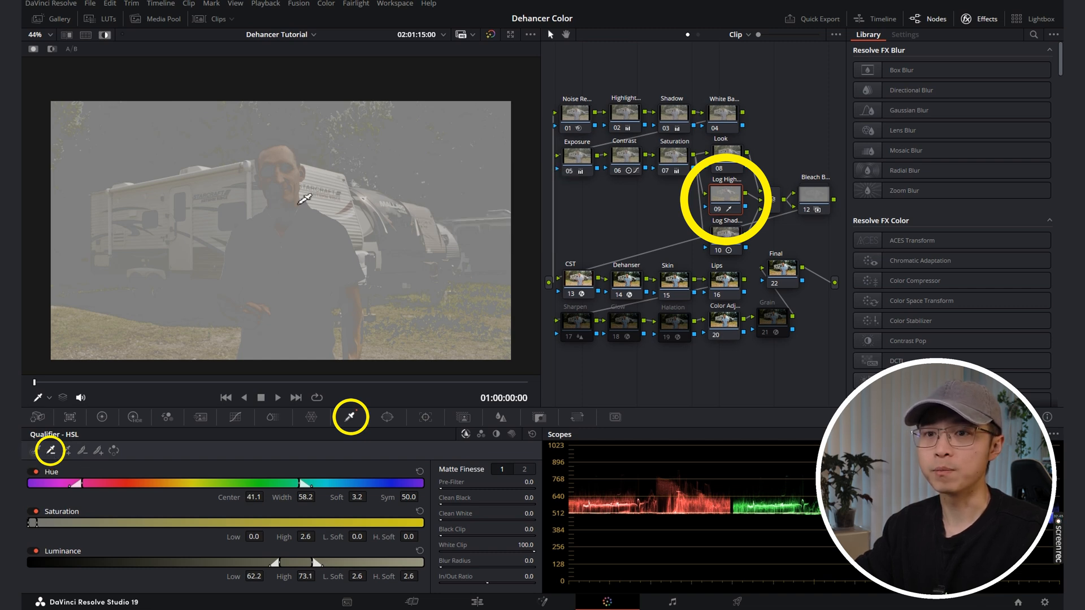
{"action": "left_click", "coordinate": [290, 156]}
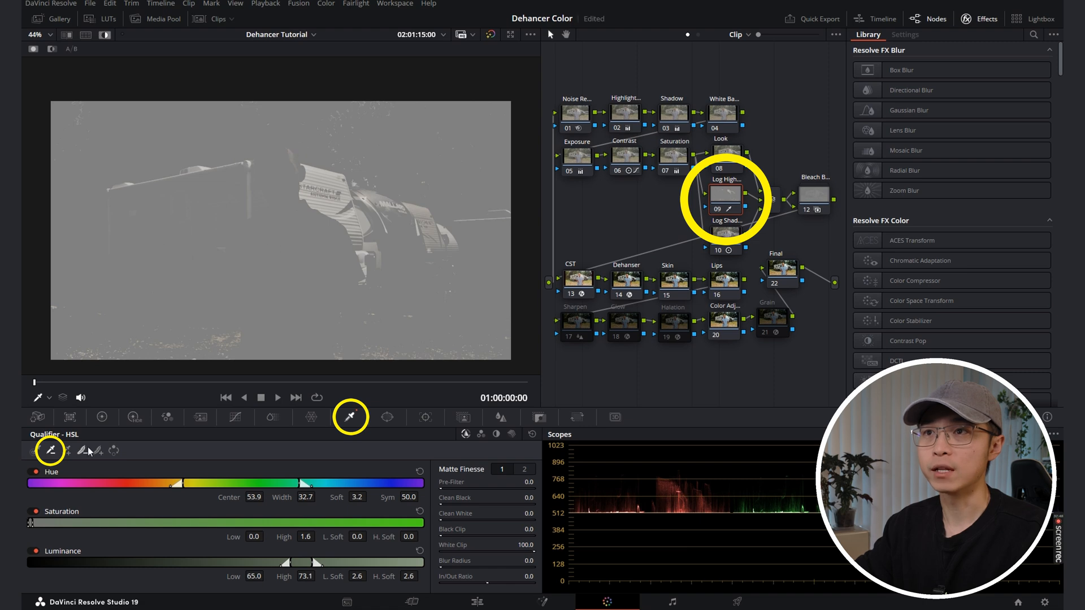
{"action": "left_click", "coordinate": [290, 157]}
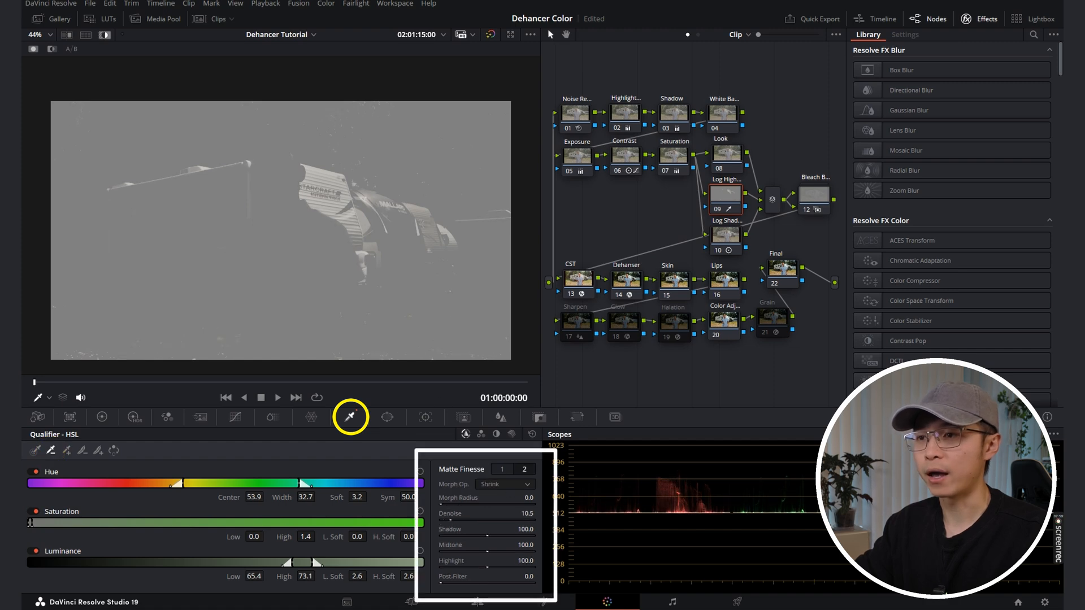
{"action": "left_click", "coordinate": [503, 469]}
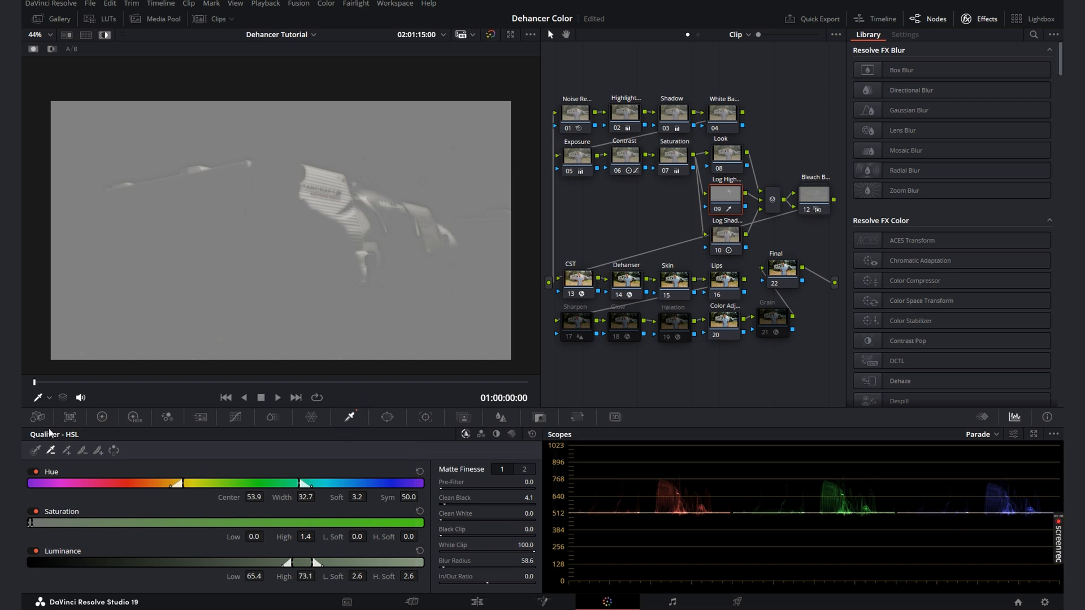
Step: Tint the Log Highlight node's Highlights log wheel to red -0.01, green -0.00, blue 0.07, and view the normal image full screen
{"action": "left_click", "coordinate": [101, 417]}
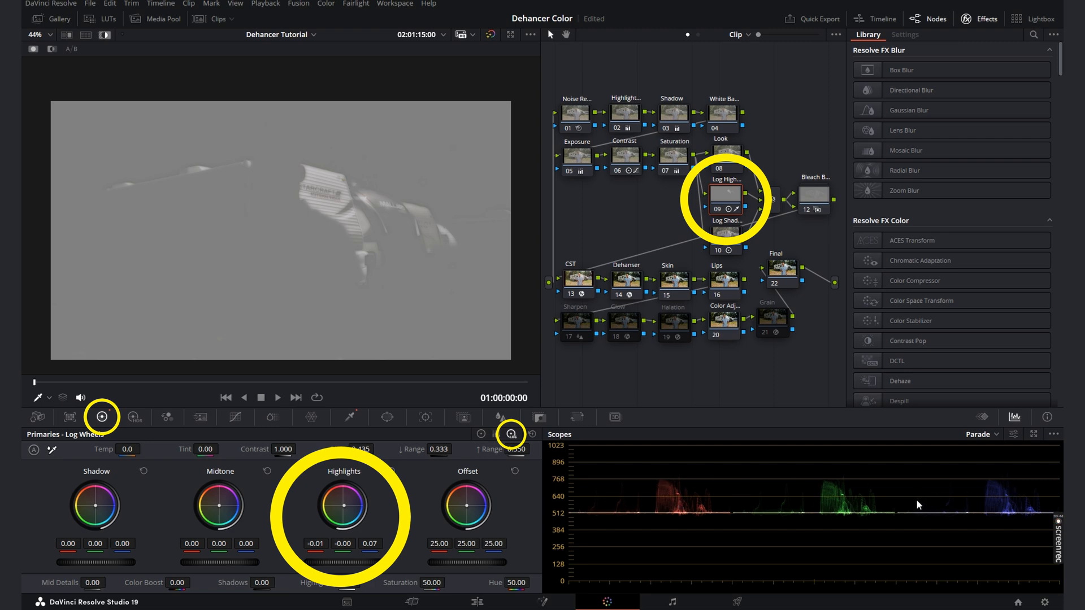
{"action": "key", "text": "shift+h"}
{"action": "key", "text": "ctrl+f"}
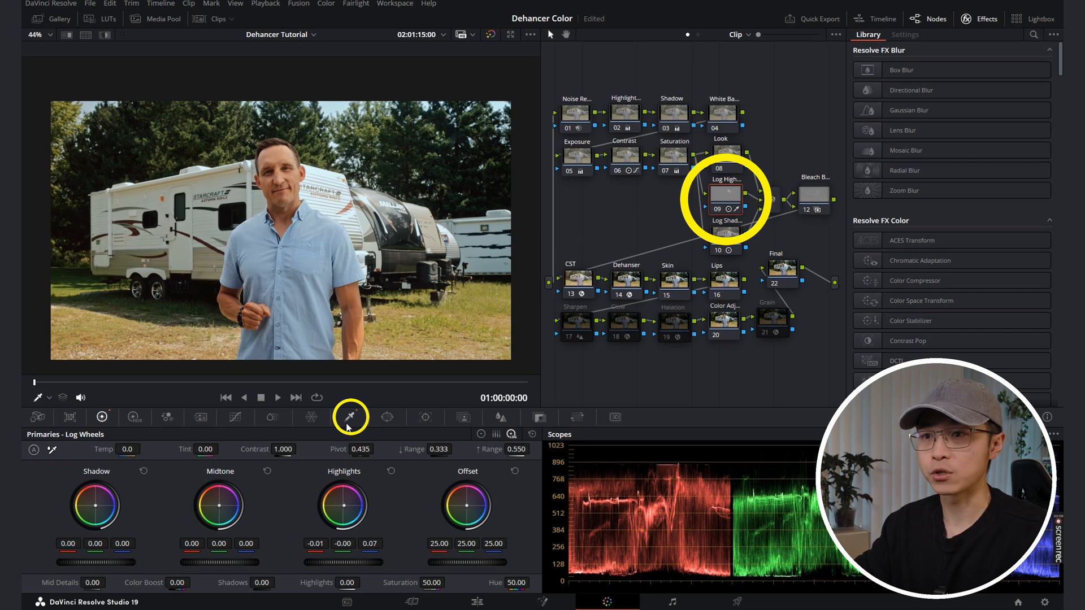
Step: Add the sky above the trees to the Log Highlight node's qualifier and subtract the unwanted spill, checking it in highlight view
{"action": "left_click", "coordinate": [349, 419]}
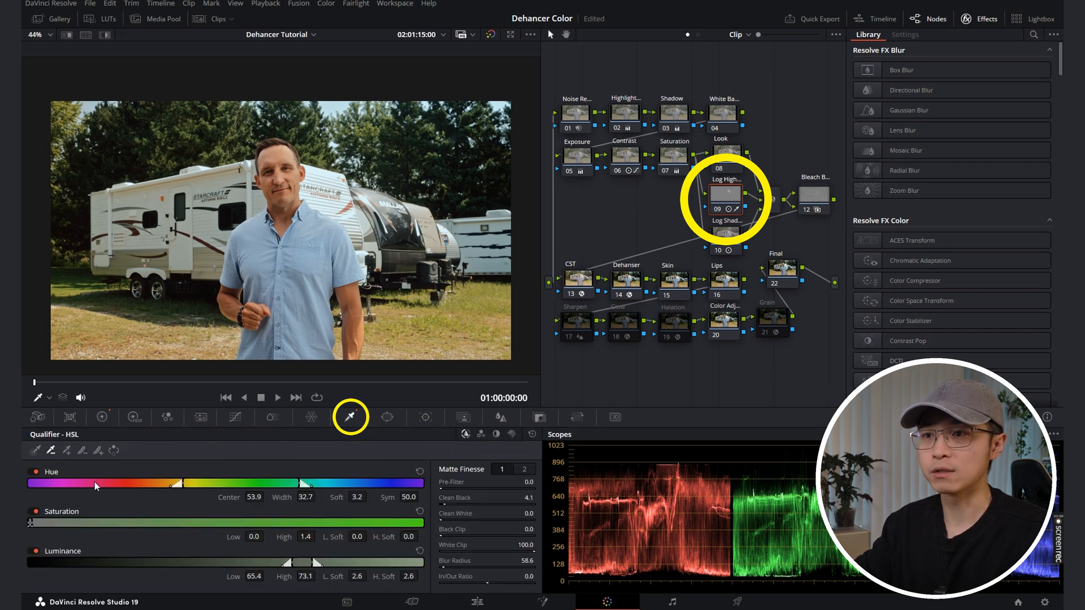
{"action": "left_click", "coordinate": [66, 452]}
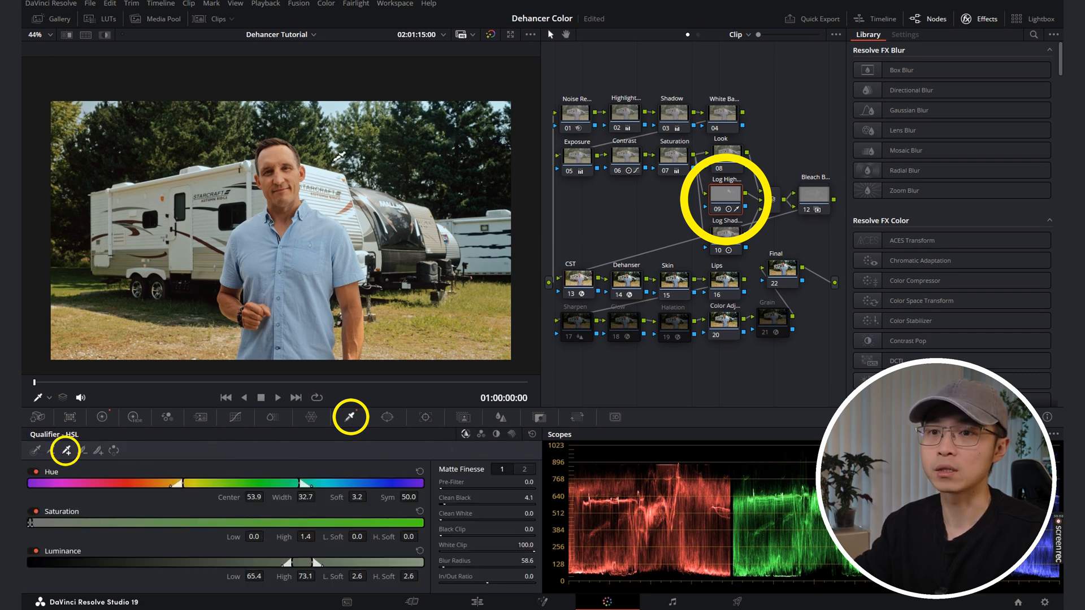
{"action": "key", "text": "shift+h"}
{"action": "left_click", "coordinate": [339, 102]}
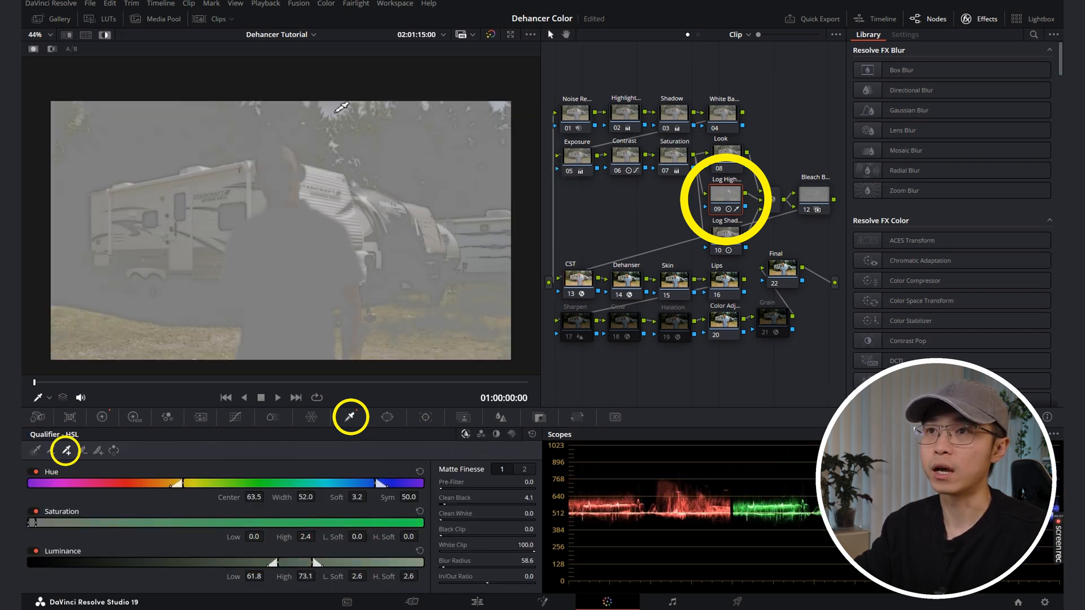
{"action": "left_click", "coordinate": [50, 451]}
{"action": "left_click", "coordinate": [312, 170]}
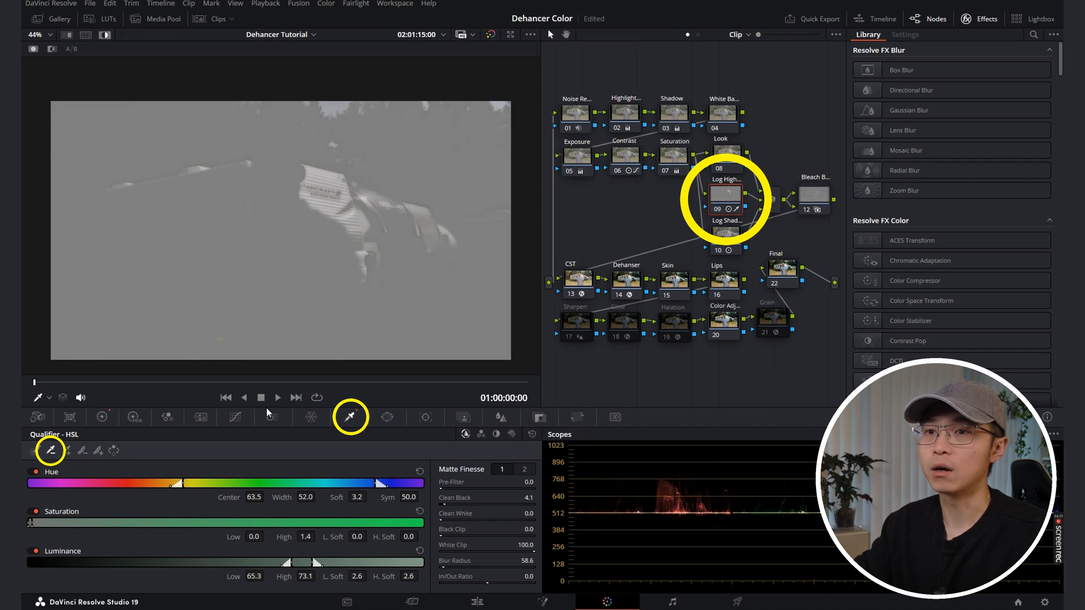
{"action": "key", "text": "shift+h"}
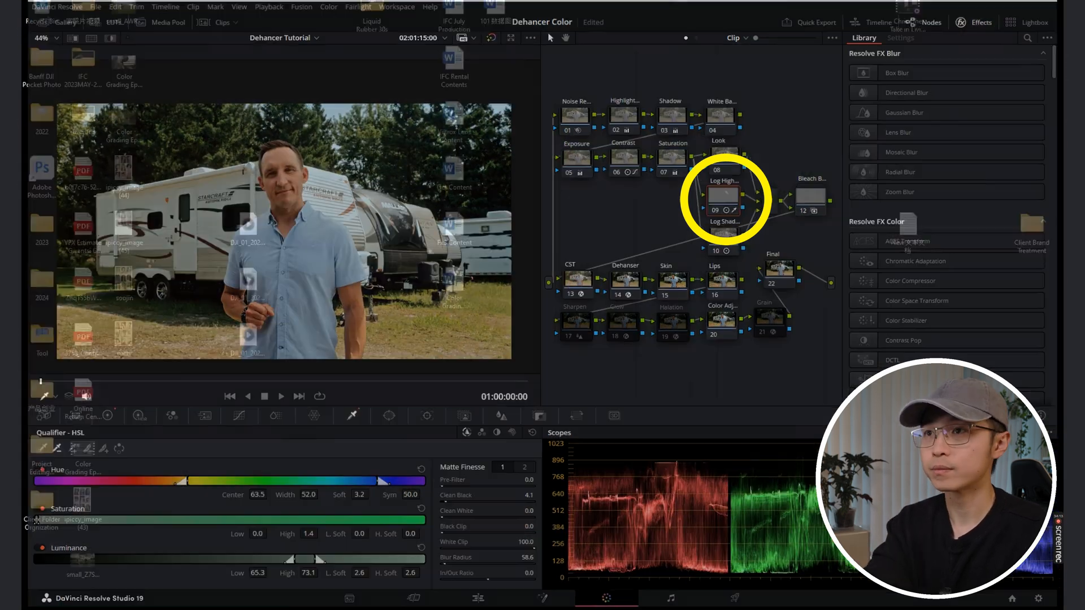
Step: Compare the full-screen image with the Log Highlight node off and on
{"action": "key", "text": "p"}
{"action": "key", "text": "ctrl+d"}
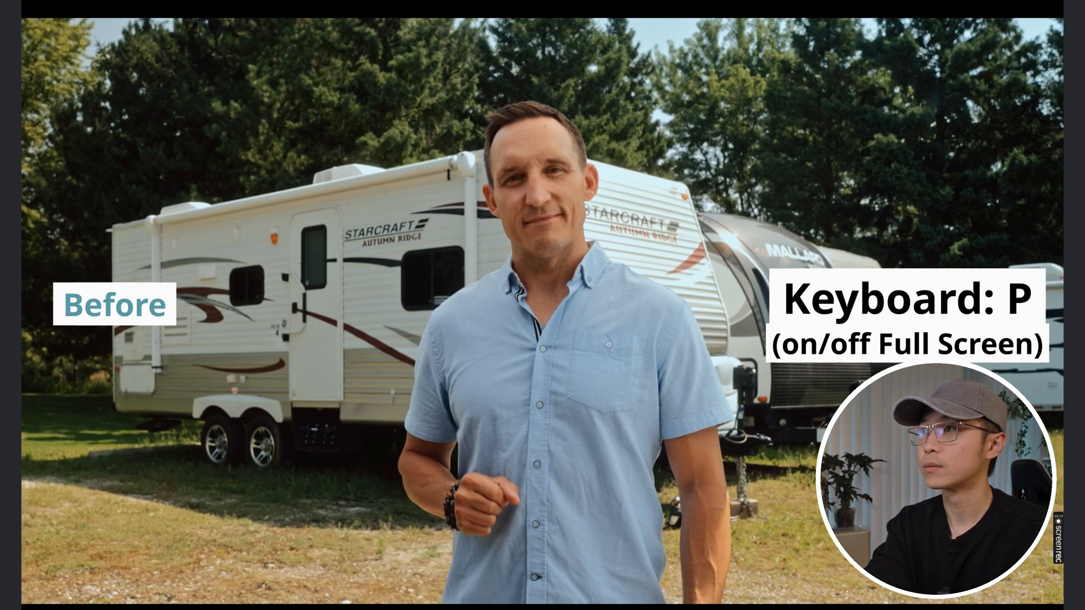
{"action": "key", "text": "ctrl+d"}
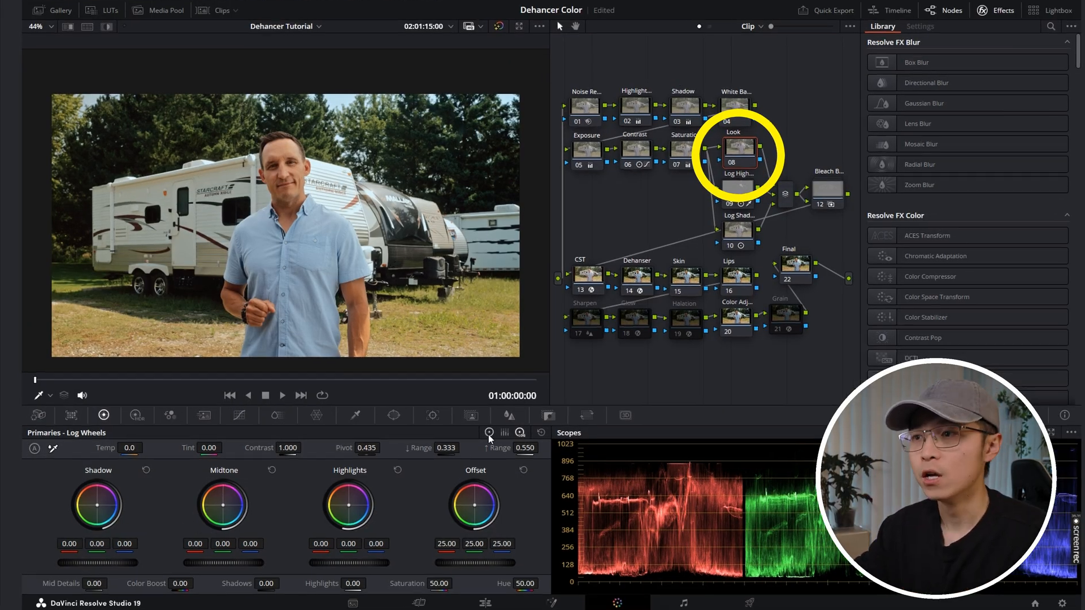
Step: Warm the Look node using the primary color wheels: Lift red 0.01 and blue -0.06, Gain red 1.03 and blue 0.89
{"action": "left_click", "coordinate": [481, 434]}
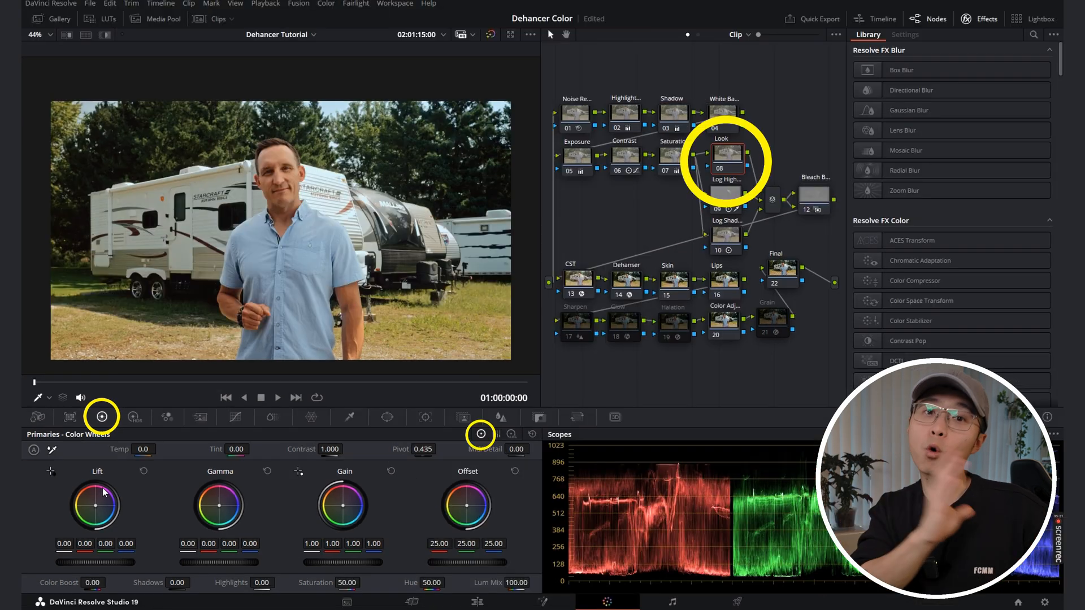
{"action": "left_click_drag", "start_coordinate": [101, 503], "coordinate": [94, 504]}
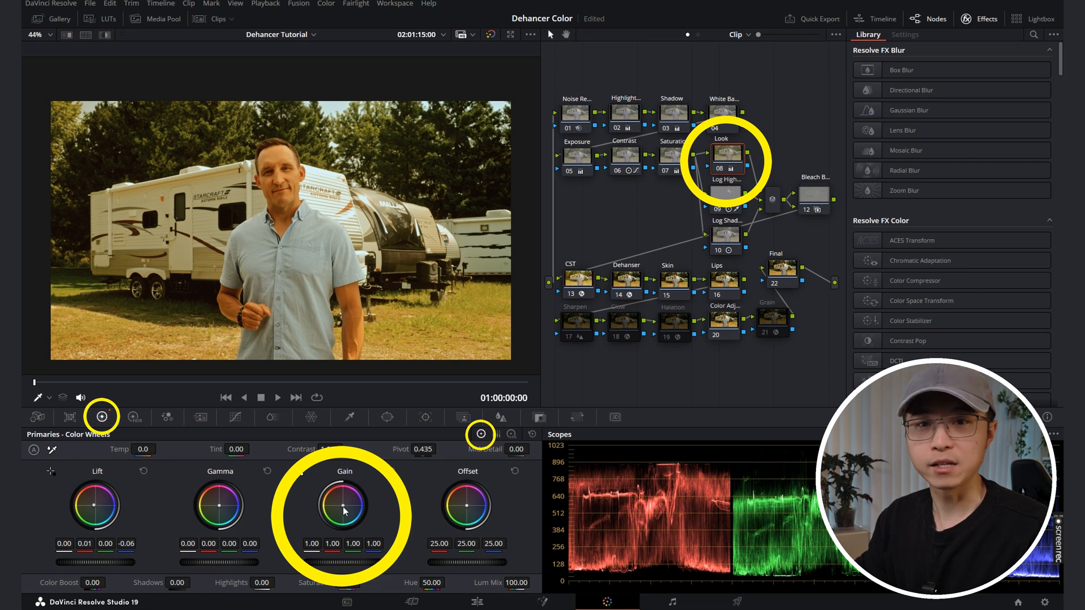
{"action": "left_click_drag", "start_coordinate": [343, 504], "coordinate": [340, 504]}
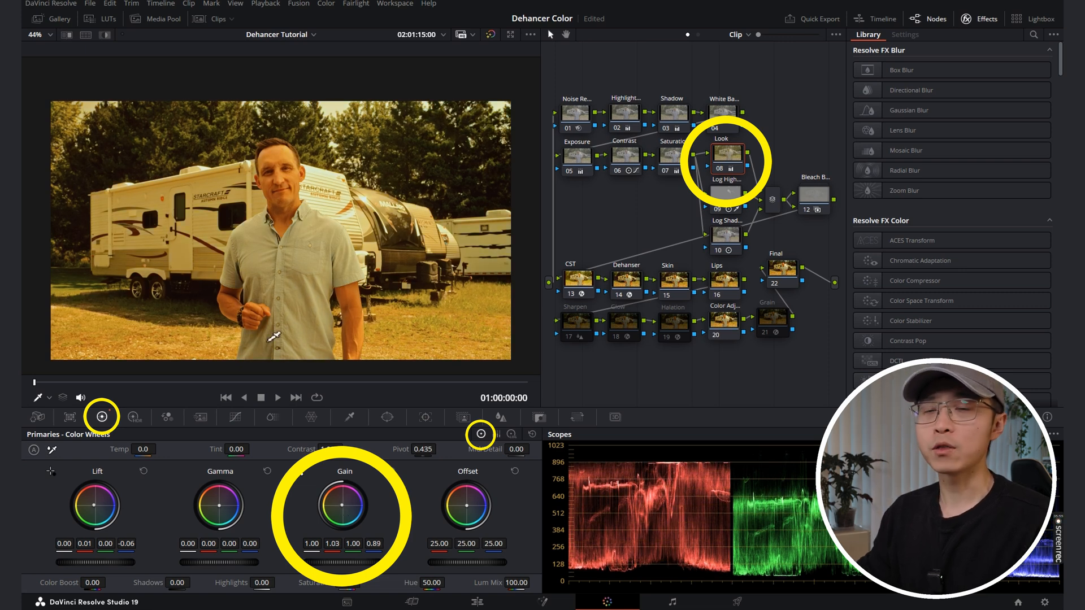
Step: Balance the Look node with Gamma red -0.02 and blue 0.08, and Offset red 25.12, green 24.60 and blue 22.07
{"action": "left_click_drag", "start_coordinate": [219, 506], "coordinate": [223, 507]}
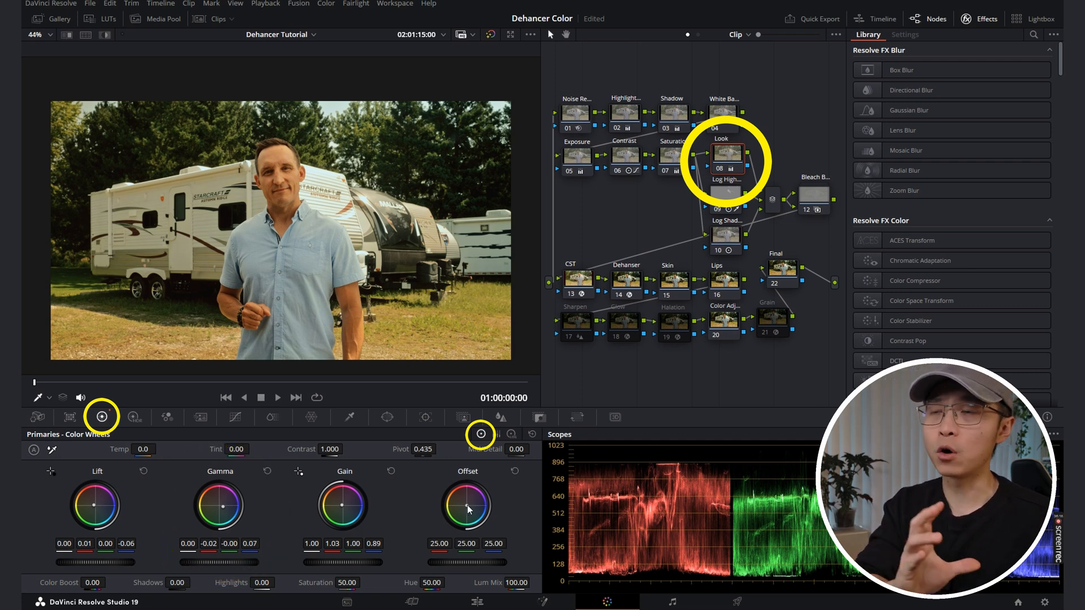
{"action": "left_click_drag", "start_coordinate": [467, 505], "coordinate": [465, 506]}
{"action": "left_click_drag", "start_coordinate": [223, 507], "coordinate": [224, 507]}
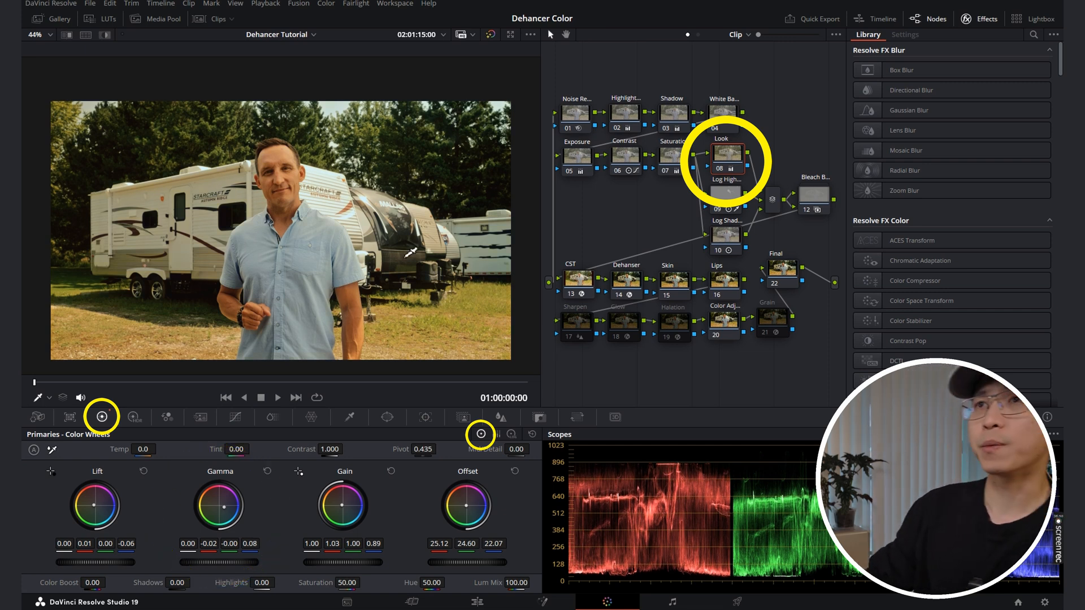
Step: Compare the full-screen image with the Look node off and on
{"action": "key", "text": "p"}
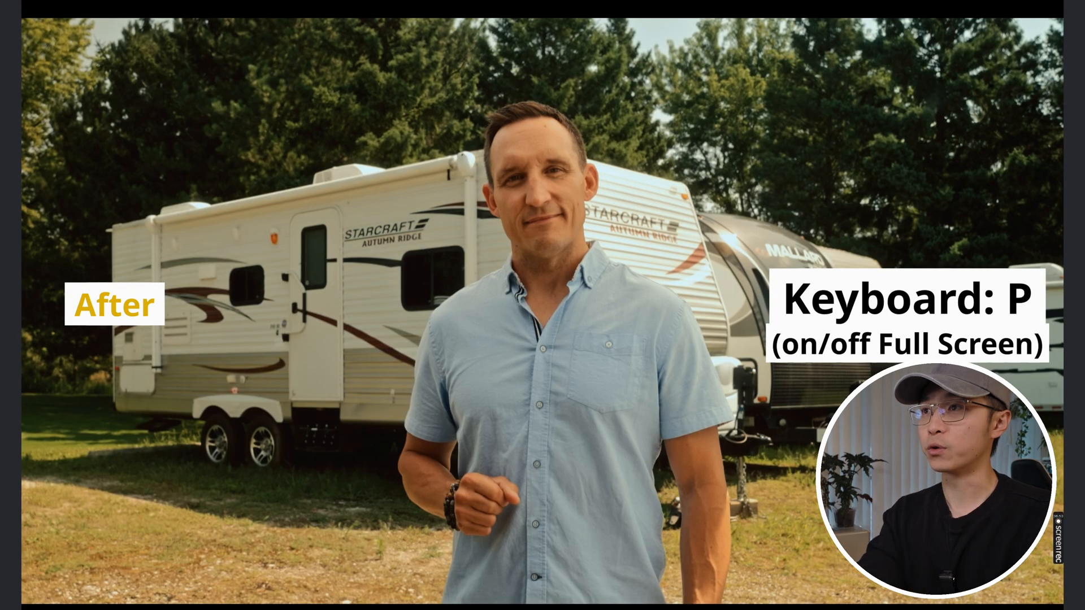
{"action": "key", "text": "ctrl+d"}
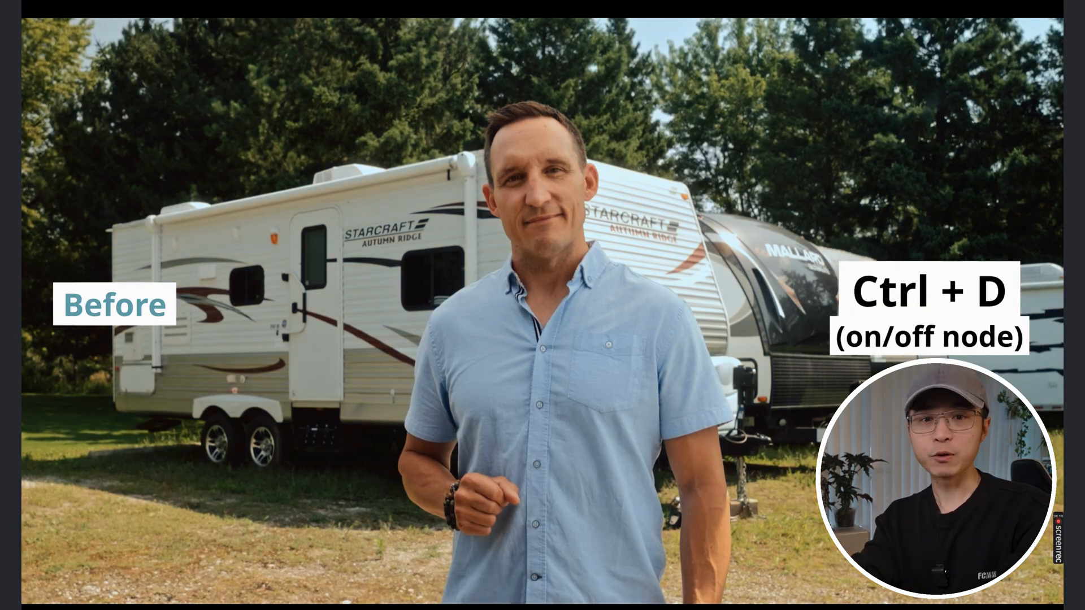
{"action": "key", "text": "ctrl+d"}
{"action": "key", "text": "ctrl+d"}
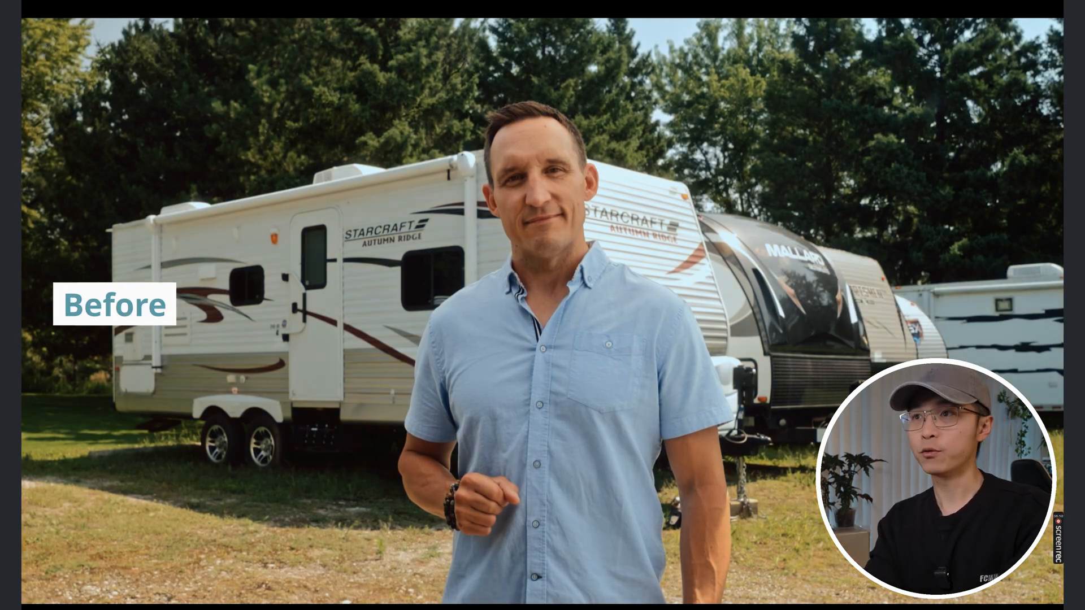
{"action": "key", "text": "ctrl+d"}
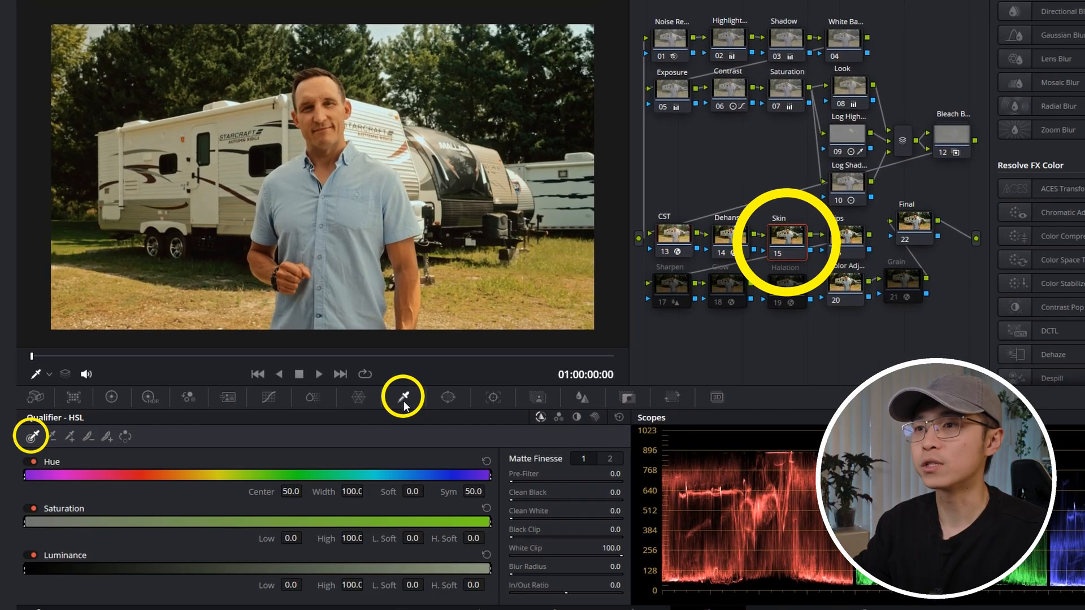
Step: Qualify the man's skin on the Skin node by sampling his forehead, and add more facial tones in highlight view
{"action": "left_click", "coordinate": [326, 90]}
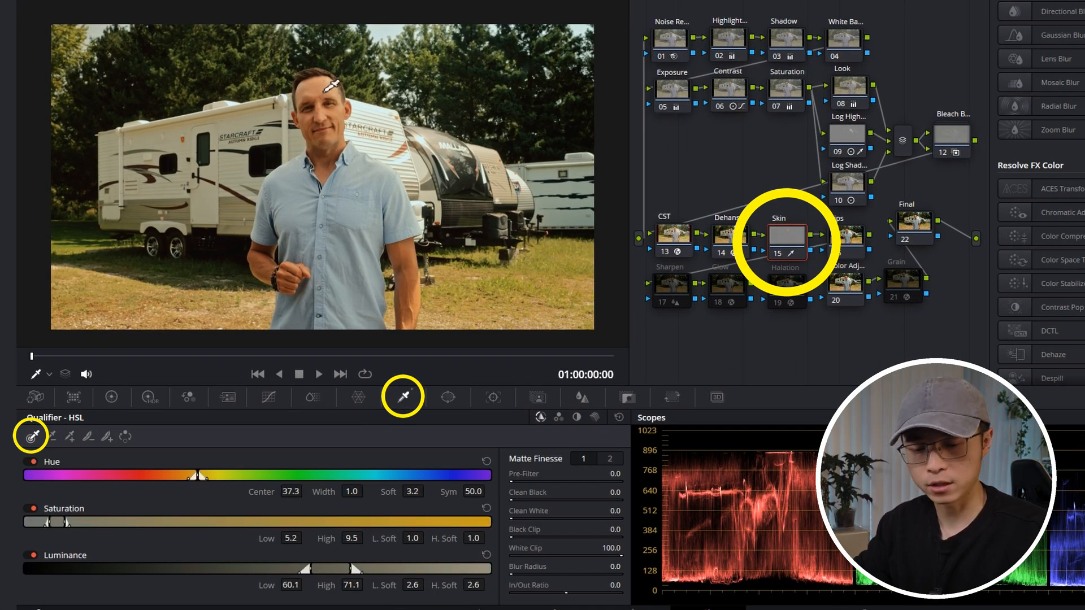
{"action": "key", "text": "shift+h"}
{"action": "left_click", "coordinate": [70, 437]}
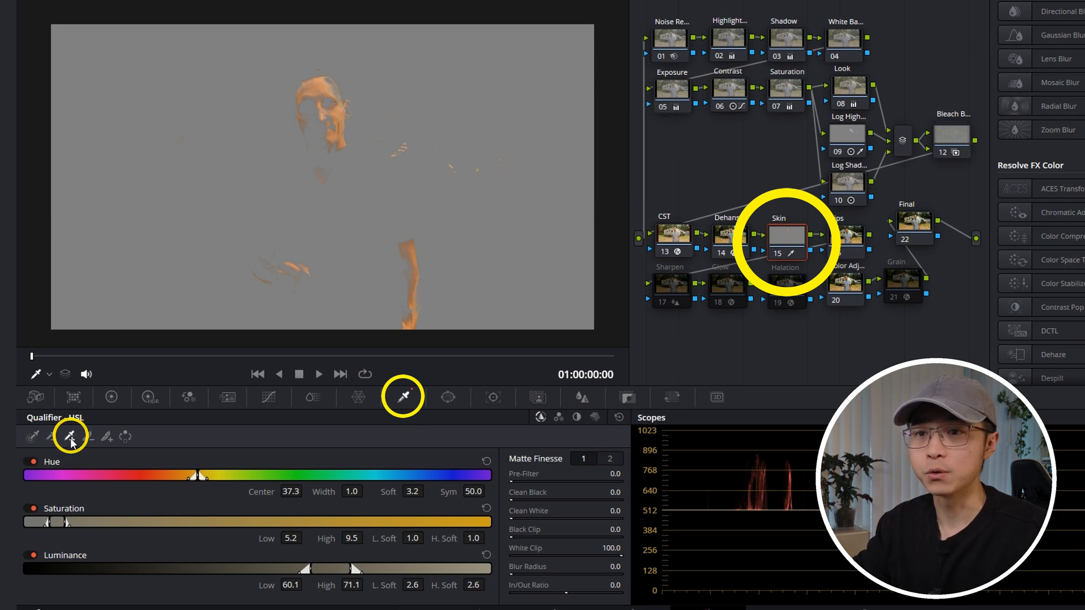
{"action": "mouse_move", "coordinate": [334, 82]}
{"action": "left_mouse_down"}
{"action": "mouse_move", "coordinate": [315, 94]}
{"action": "mouse_move", "coordinate": [336, 108]}
{"action": "left_mouse_up"}
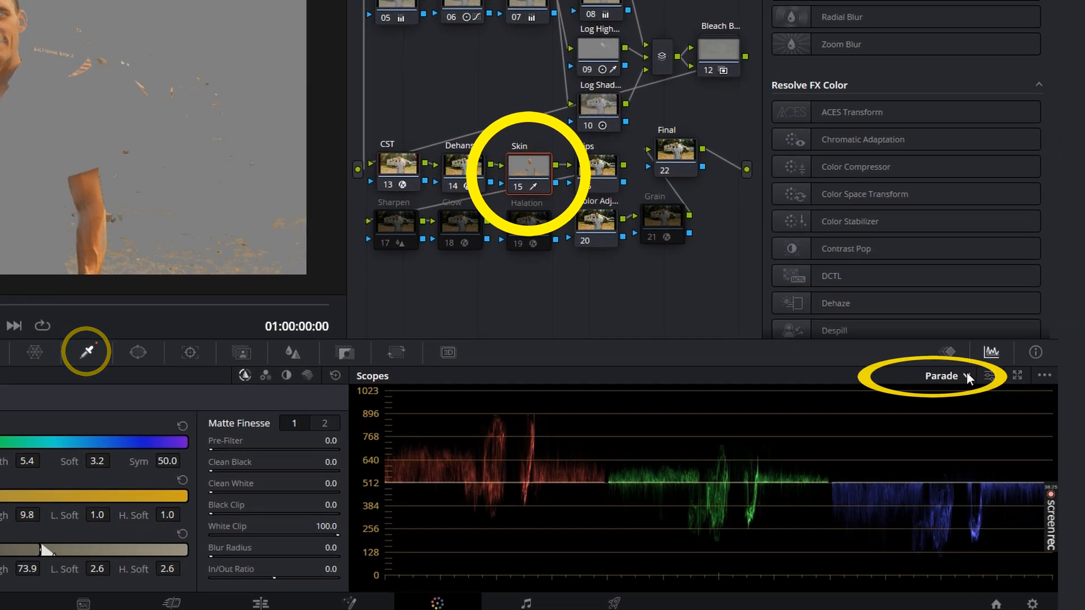
Step: Switch the scope to Vectorscope and show its skin tone indicator for judging the qualified skin
{"action": "left_click", "coordinate": [967, 375]}
{"action": "left_click", "coordinate": [979, 435]}
{"action": "left_click", "coordinate": [989, 376]}
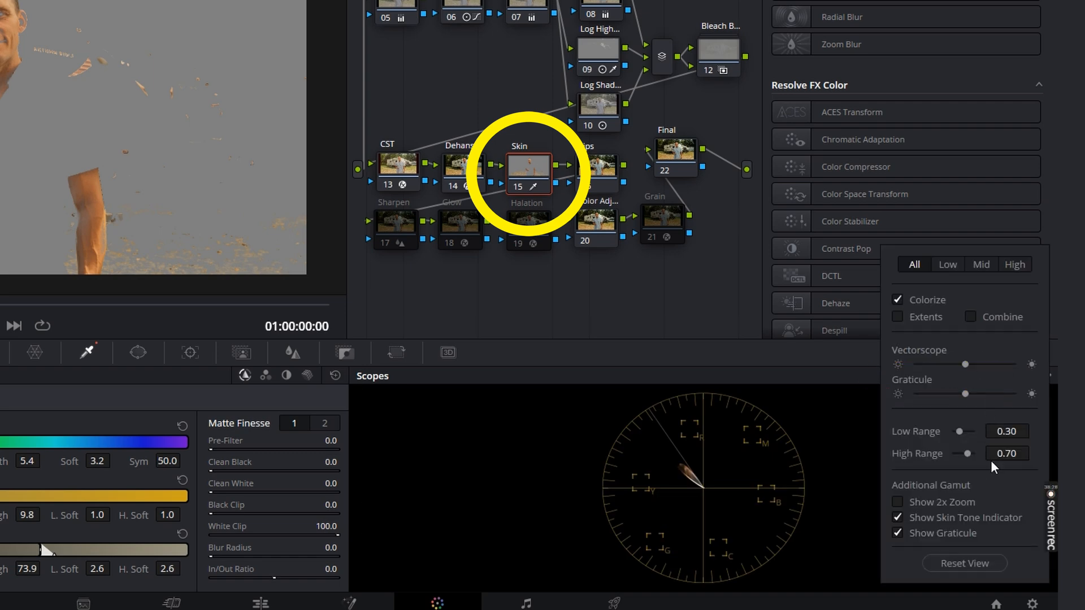
{"action": "left_click", "coordinate": [897, 518]}
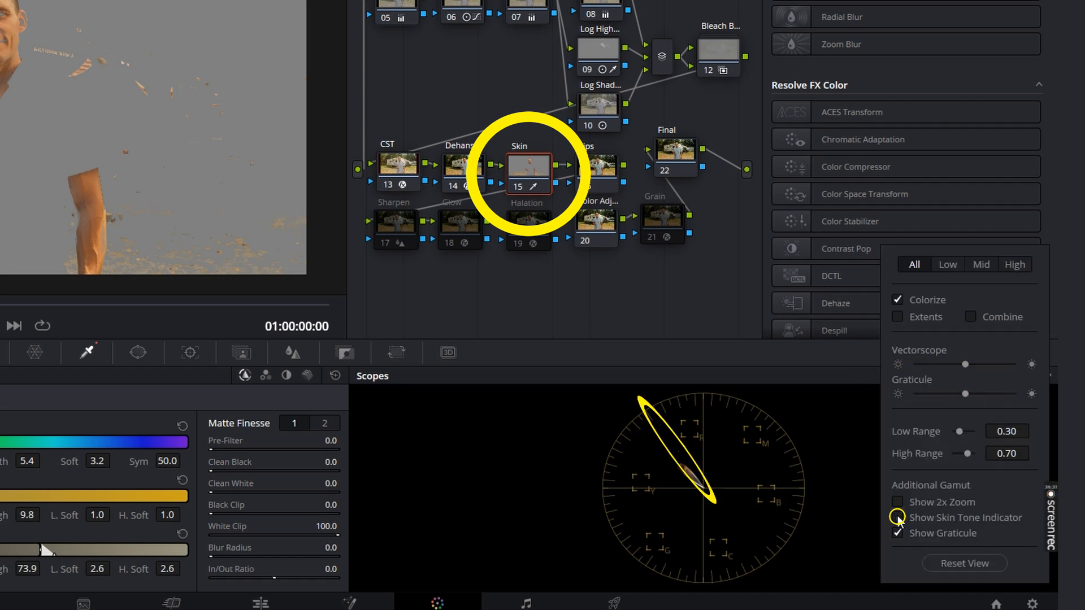
{"action": "left_click", "coordinate": [836, 537]}
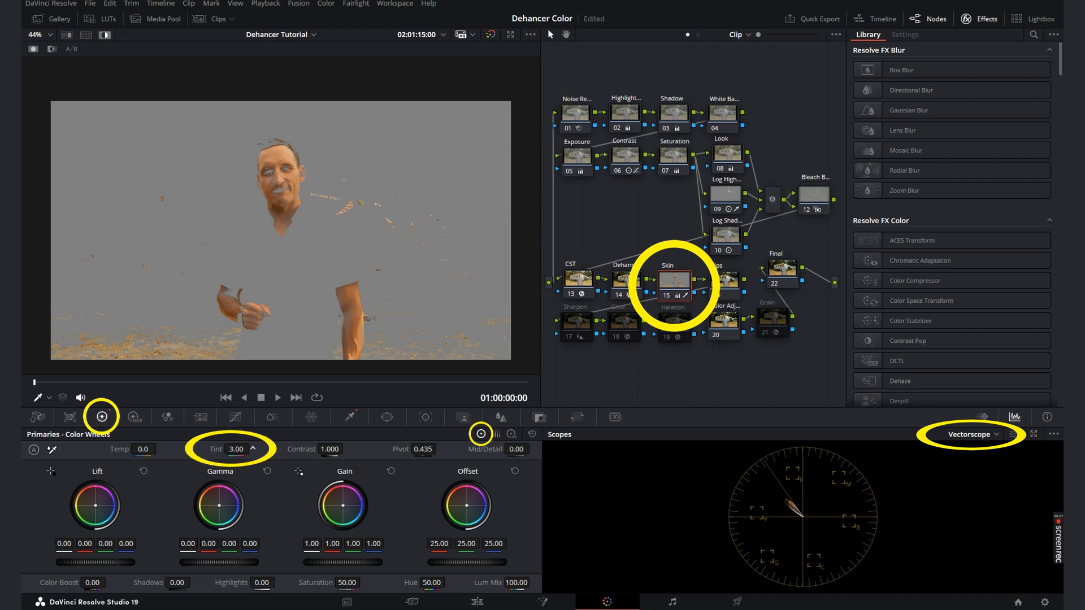
Step: Turn off the highlight view and compare the full-screen image with the Skin node off and on
{"action": "key", "text": "shift+h"}
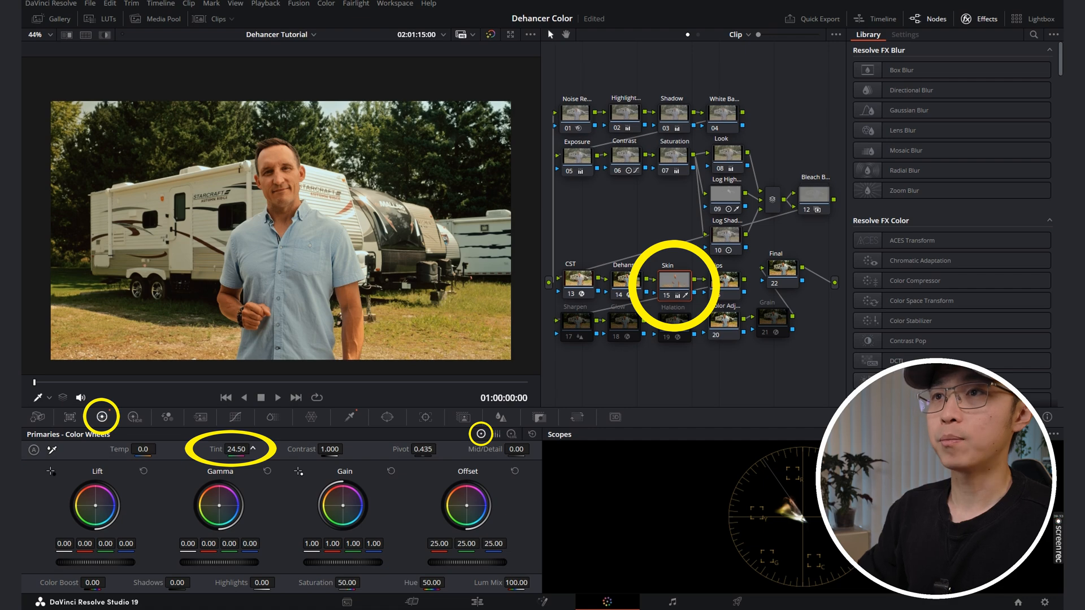
{"action": "key", "text": "p"}
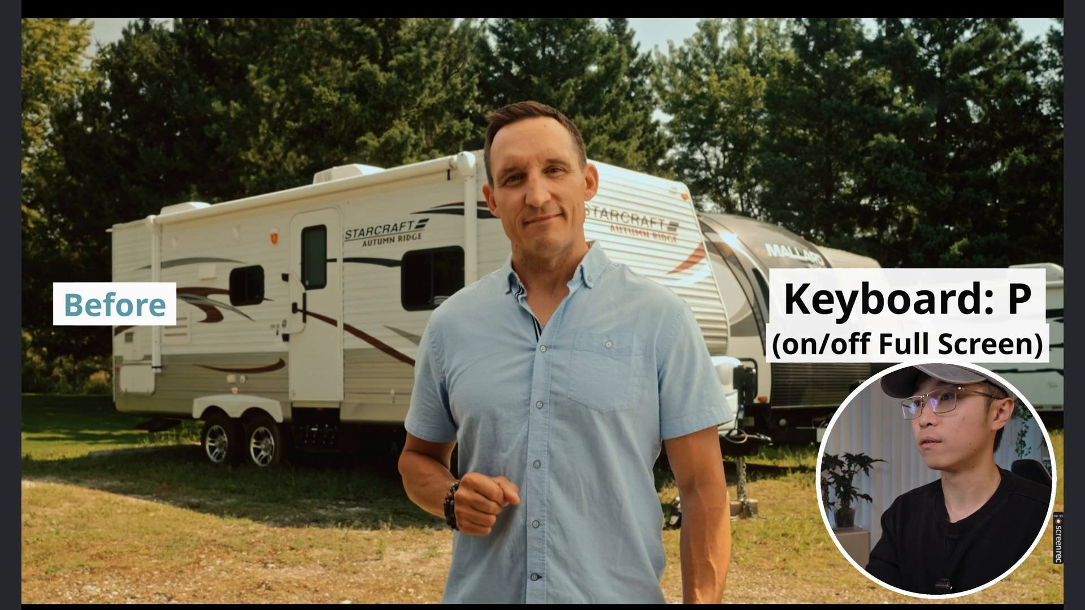
{"action": "key", "text": "ctrl+d"}
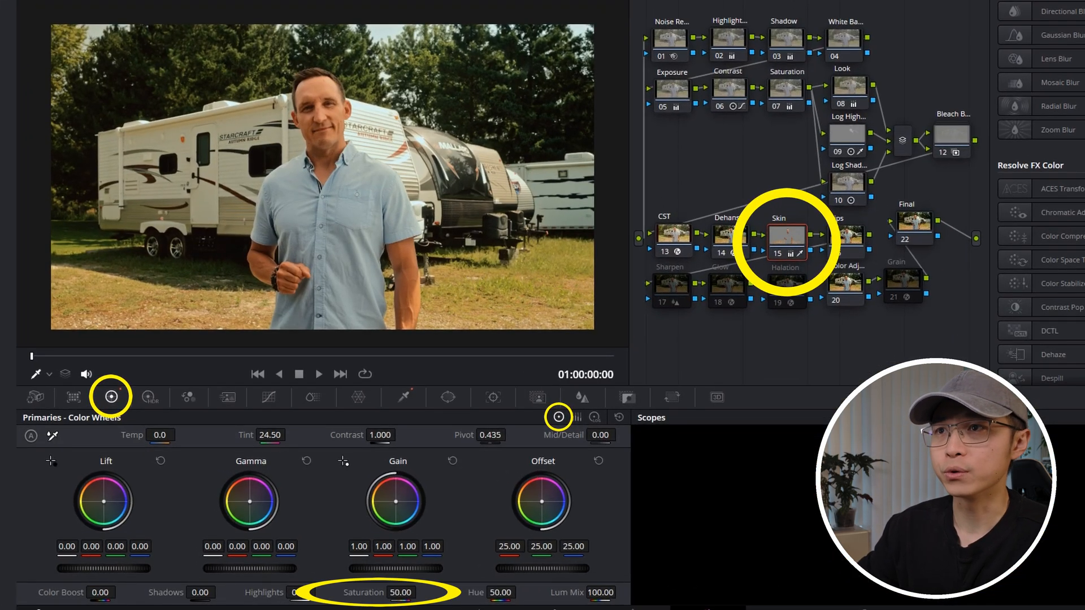
{"action": "key", "text": "p"}
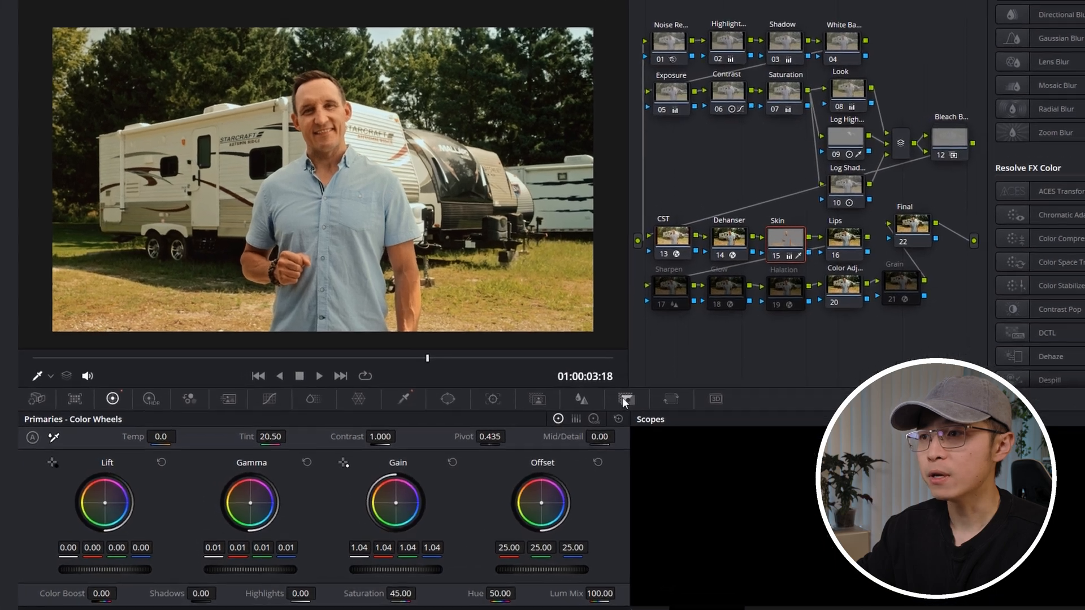
Step: Lower the Skin node's Key Output Gain to about 0.85
{"action": "left_click", "coordinate": [620, 398]}
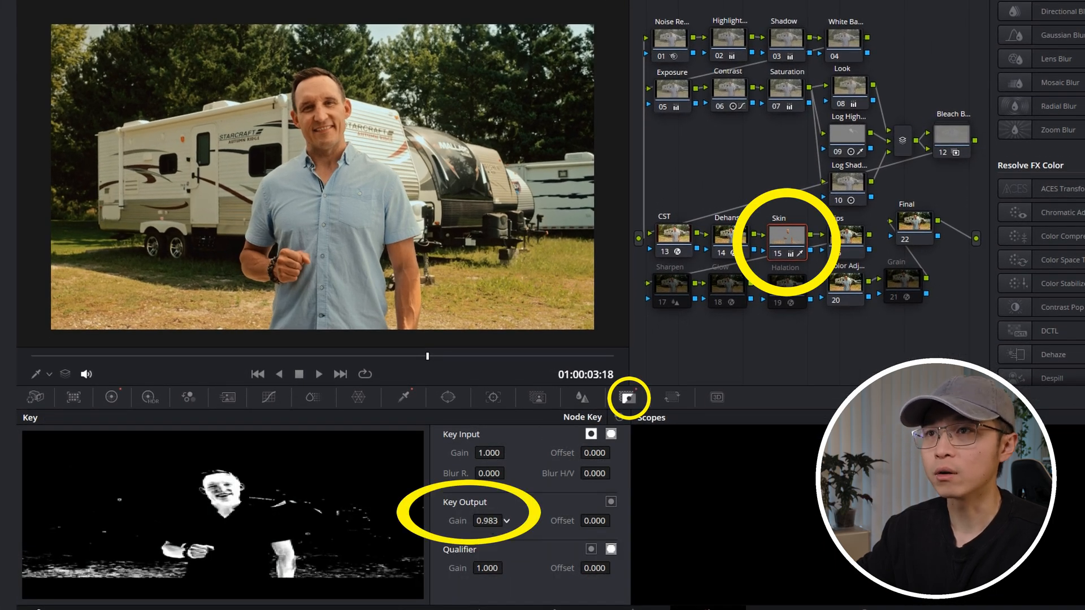
{"action": "left_click_drag", "start_coordinate": [506, 521], "coordinate": [502, 520]}
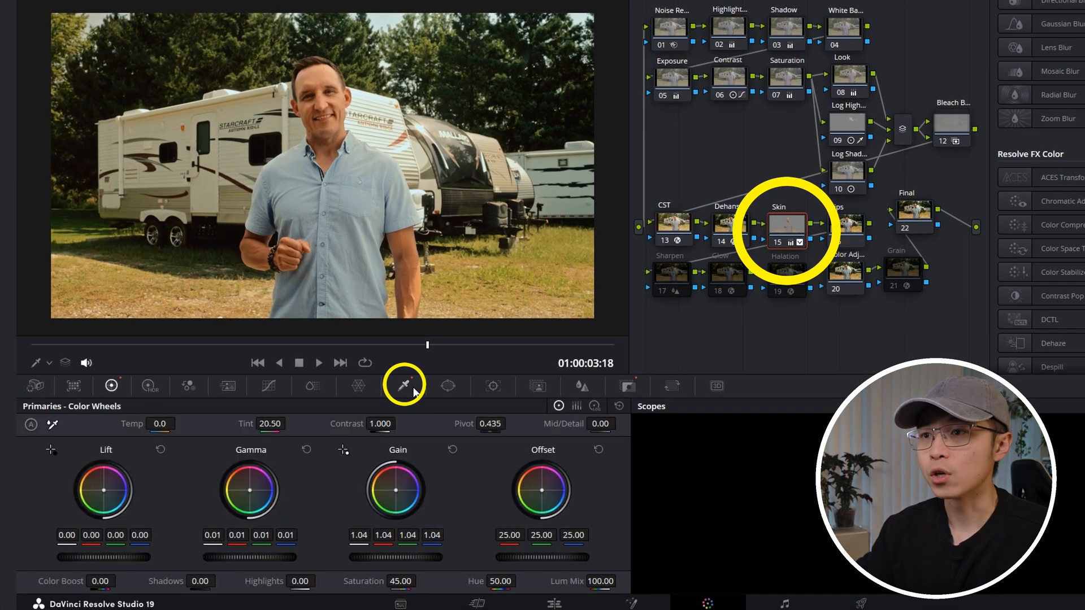
Step: Refine the skin qualifier's Matte Finesse in highlight view with Blur Radius 32.1 and Clean Black 6.8
{"action": "left_click", "coordinate": [404, 385]}
{"action": "left_click", "coordinate": [611, 447]}
{"action": "key", "text": "shift+h"}
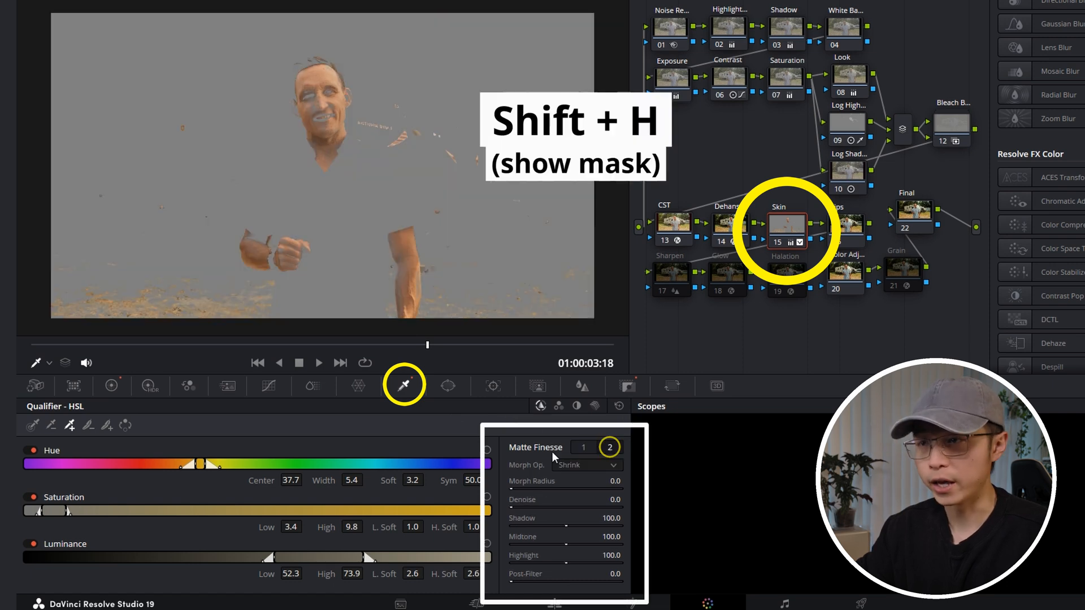
{"action": "left_click_drag", "start_coordinate": [539, 501], "coordinate": [576, 502]}
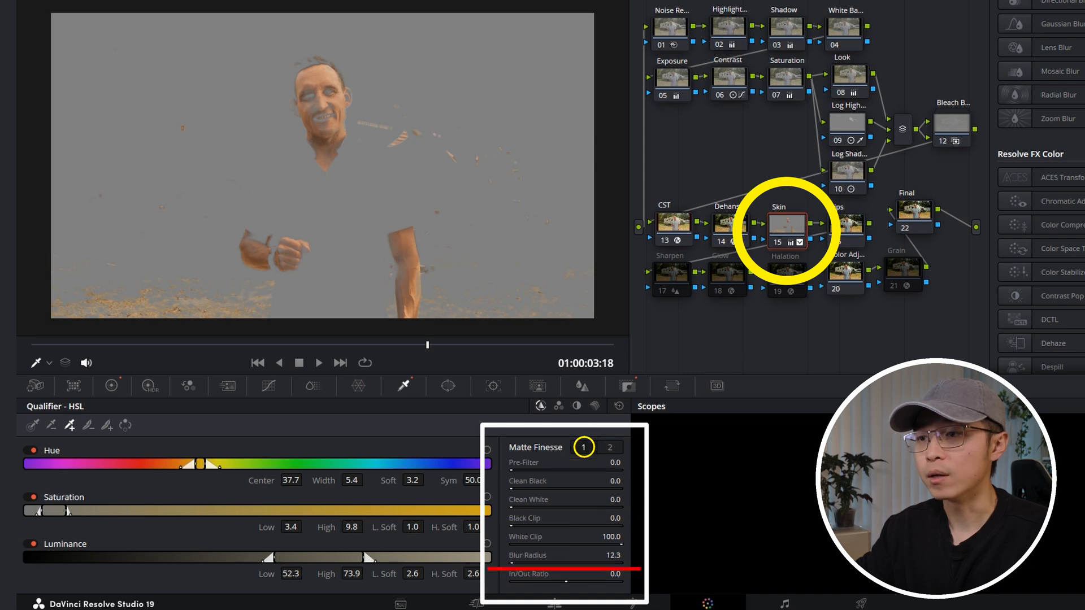
{"action": "left_click_drag", "start_coordinate": [512, 488], "coordinate": [518, 489]}
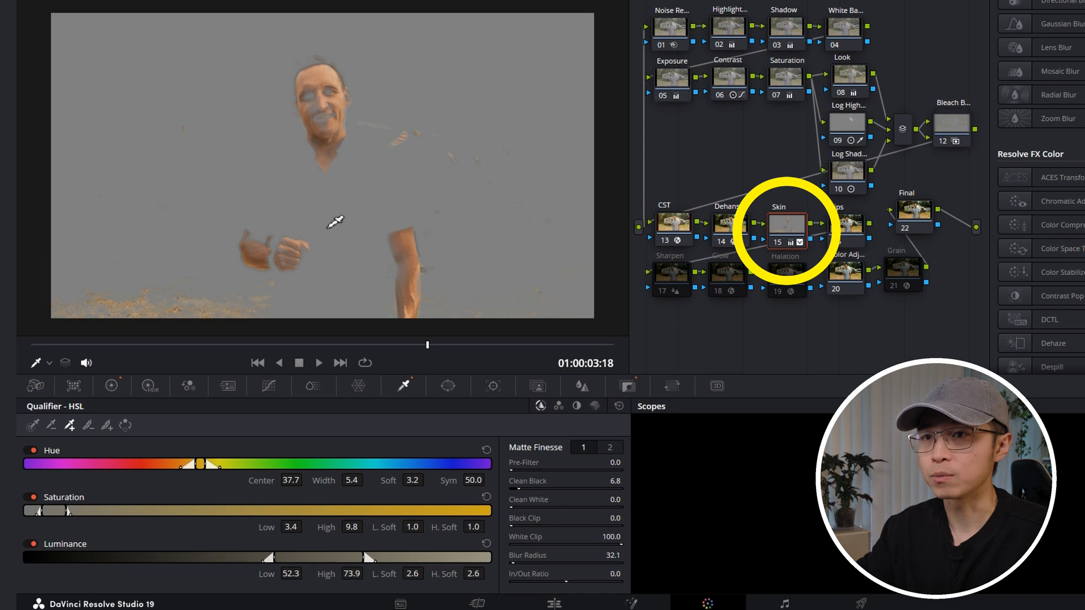
{"action": "key", "text": "shift+h"}
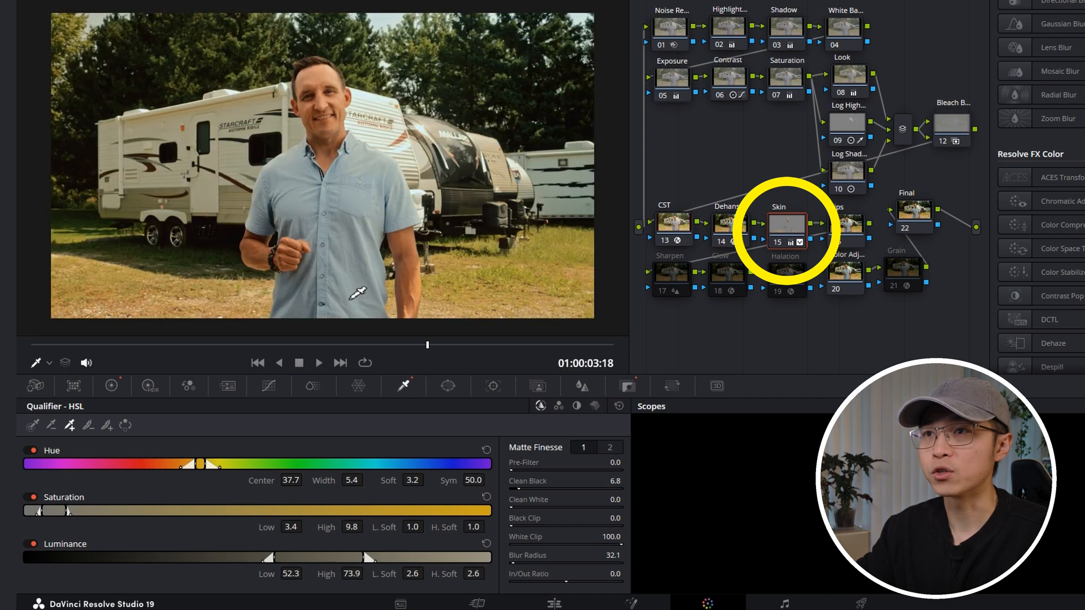
Step: Add a circle window to the Skin node and fit it around the man's head, checking it in highlight view
{"action": "key", "text": "shift+h"}
{"action": "left_click", "coordinate": [448, 386]}
{"action": "left_click", "coordinate": [48, 485]}
{"action": "left_click_drag", "start_coordinate": [342, 194], "coordinate": [366, 121]}
{"action": "left_click_drag", "start_coordinate": [348, 145], "coordinate": [340, 163]}
{"action": "key", "text": "shift+h"}
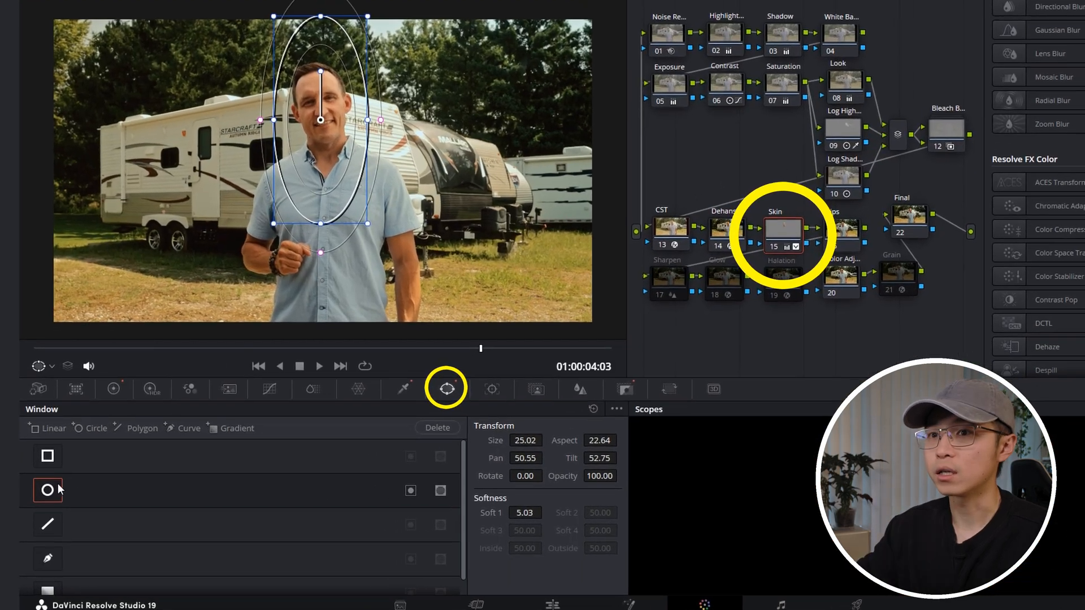
Step: Add a rectangular window over the man's arms and torso on the Skin node and check the image full screen
{"action": "left_click", "coordinate": [45, 425]}
{"action": "left_click_drag", "start_coordinate": [375, 181], "coordinate": [328, 260]}
{"action": "mouse_move", "coordinate": [448, 266]}
{"action": "left_mouse_down"}
{"action": "mouse_move", "coordinate": [457, 271]}
{"action": "mouse_move", "coordinate": [432, 269]}
{"action": "left_mouse_up"}
{"action": "left_click_drag", "start_coordinate": [209, 271], "coordinate": [226, 270]}
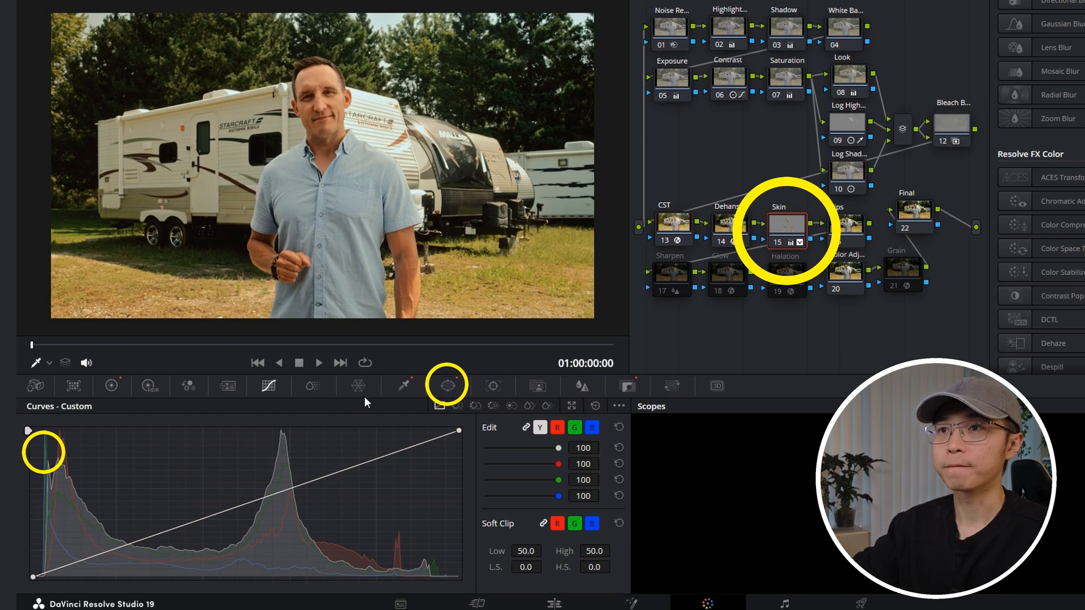
{"action": "key", "text": "p"}
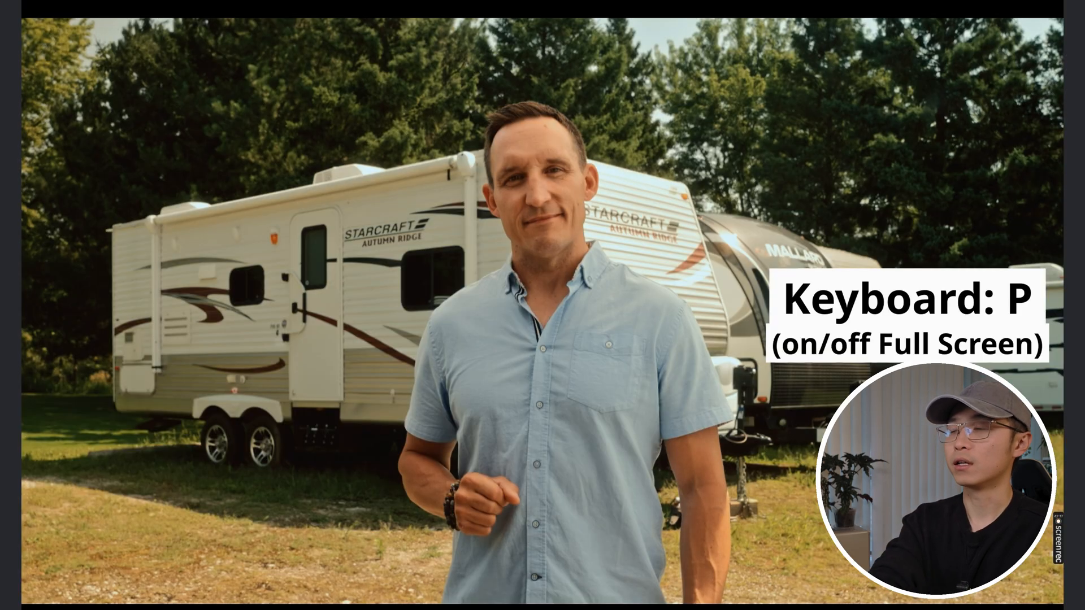
{"action": "key", "text": "p"}
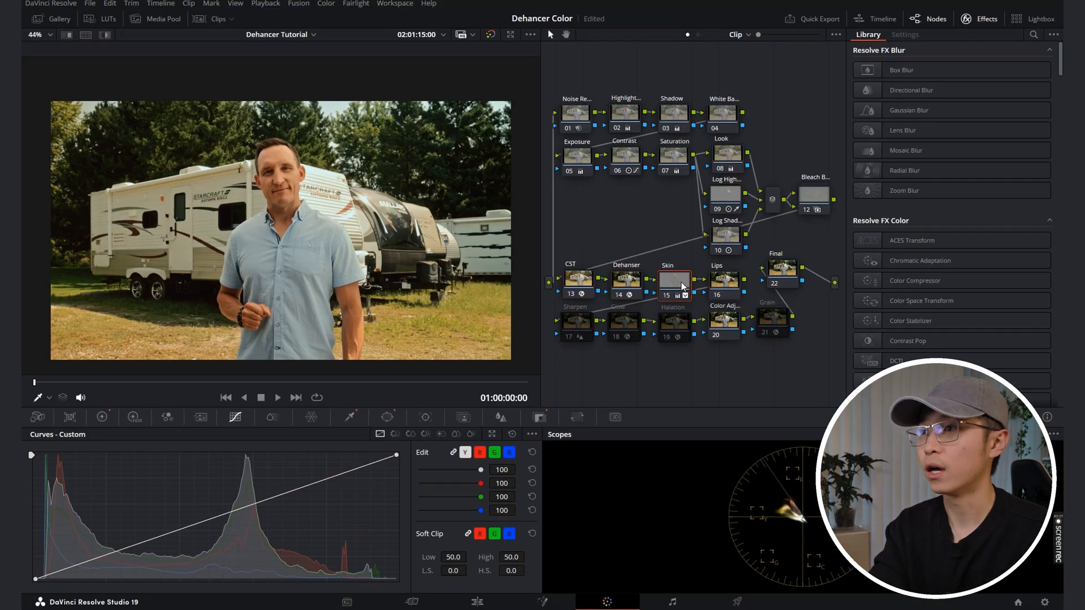
Step: Select the Lips node and examine the man's lips up close for their colour
{"action": "left_click", "coordinate": [714, 289]}
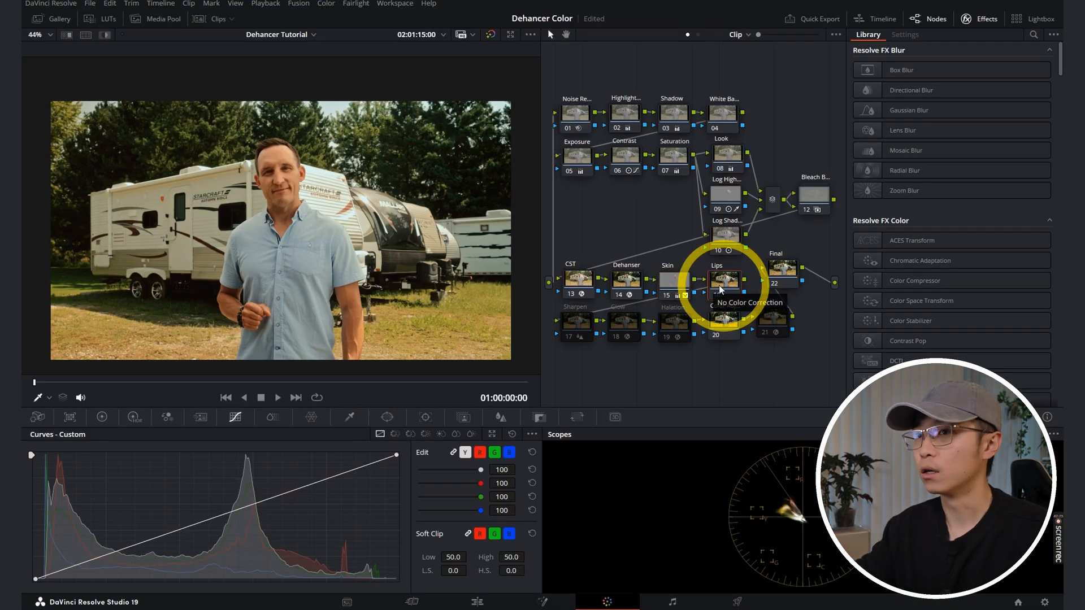
{"action": "scroll", "coordinate": [274, 209], "scroll_direction": "up", "scroll_amount": 6}
{"action": "scroll", "coordinate": [300, 215], "scroll_direction": "down", "scroll_amount": 7}
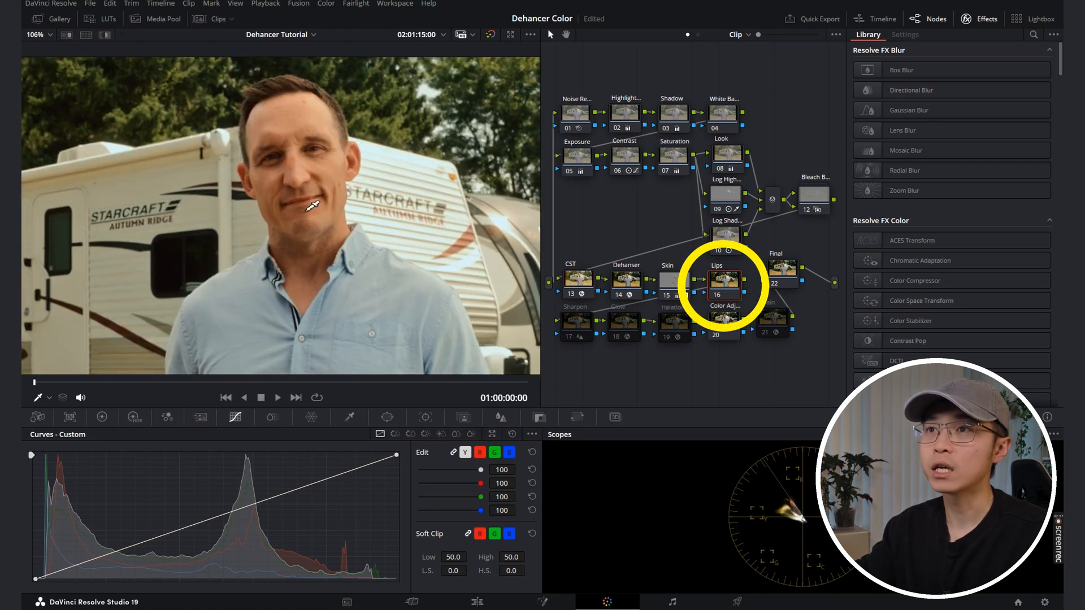
{"action": "scroll", "coordinate": [311, 270], "scroll_direction": "up", "scroll_amount": 2}
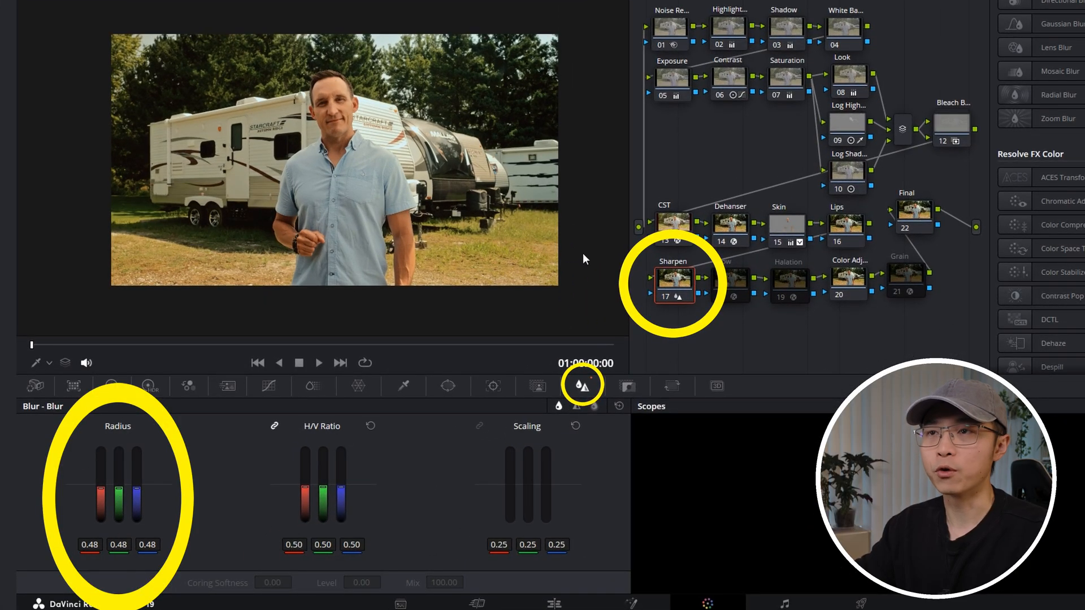
Step: Compare the shirt and face detail up close with the Sharpen node off and on
{"action": "scroll", "coordinate": [329, 188], "scroll_direction": "up", "scroll_amount": 10}
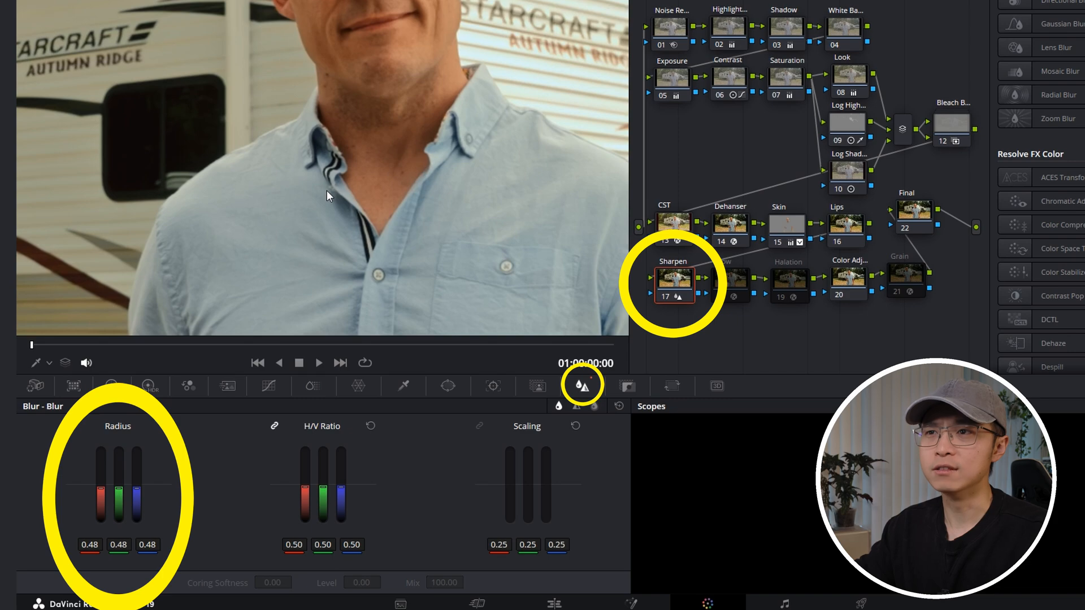
{"action": "scroll", "coordinate": [328, 192], "scroll_direction": "up", "scroll_amount": 8}
{"action": "key", "text": "ctrl+d"}
{"action": "key", "text": "ctrl+d"}
{"action": "scroll", "coordinate": [361, 192], "scroll_direction": "down", "scroll_amount": 10}
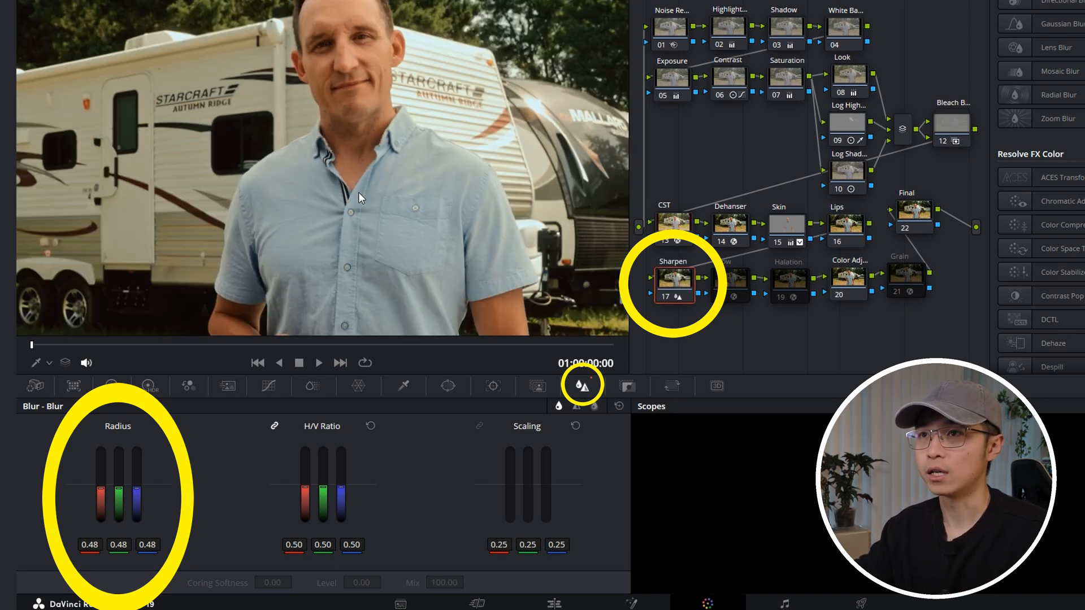
{"action": "scroll", "coordinate": [360, 195], "scroll_direction": "down", "scroll_amount": 2}
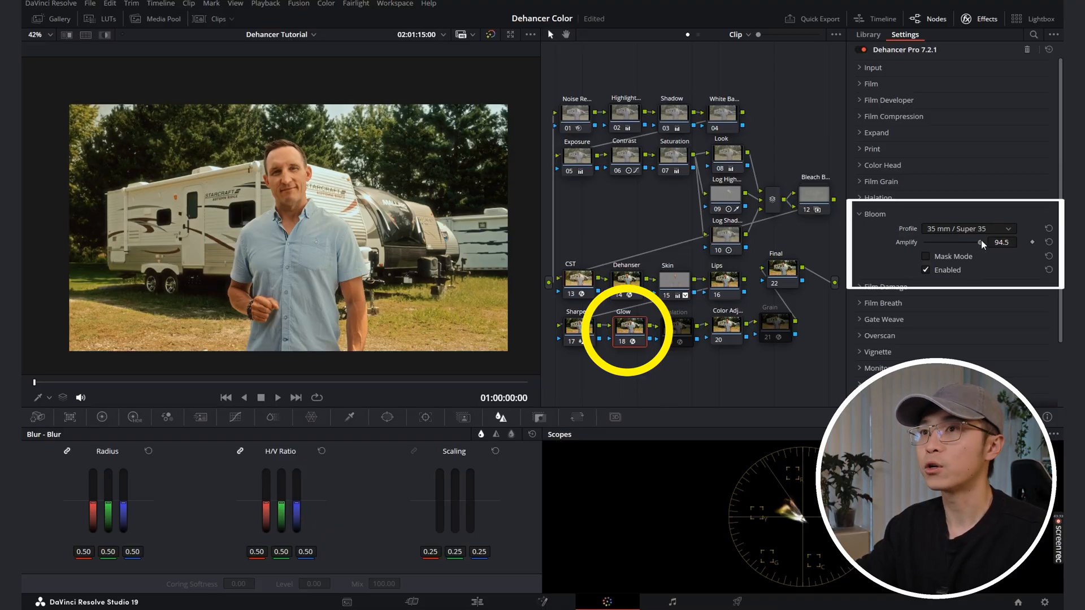
Step: Set the Glow node's Bloom Amplify to 50.0 and compare the full-screen image with the node off and on
{"action": "left_click_drag", "start_coordinate": [1003, 241], "coordinate": [940, 245]}
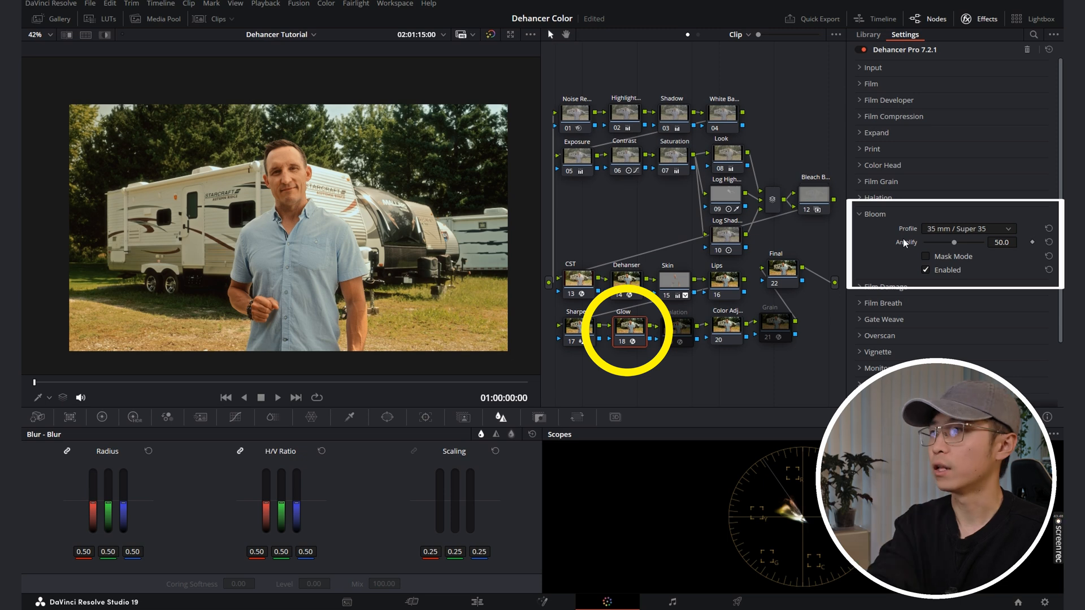
{"action": "key", "text": "p"}
{"action": "key", "text": "ctrl+d"}
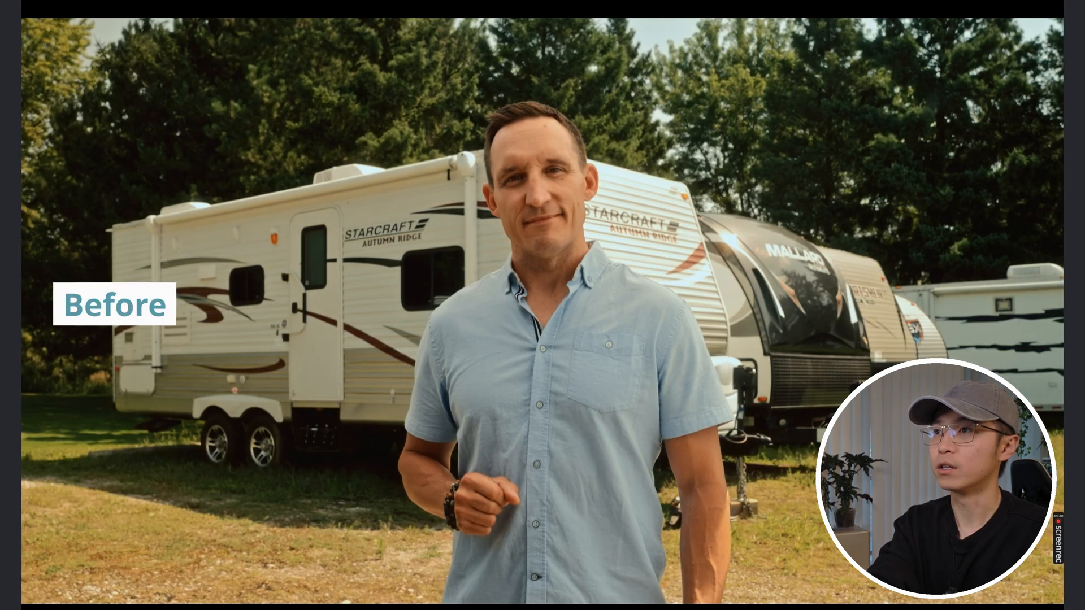
{"action": "key", "text": "ctrl+d"}
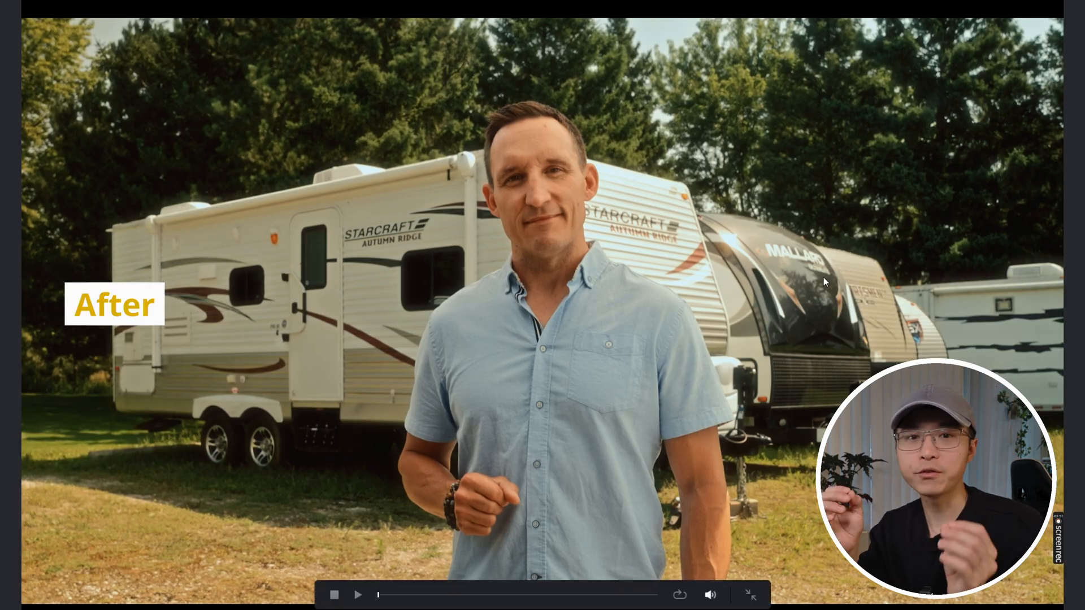
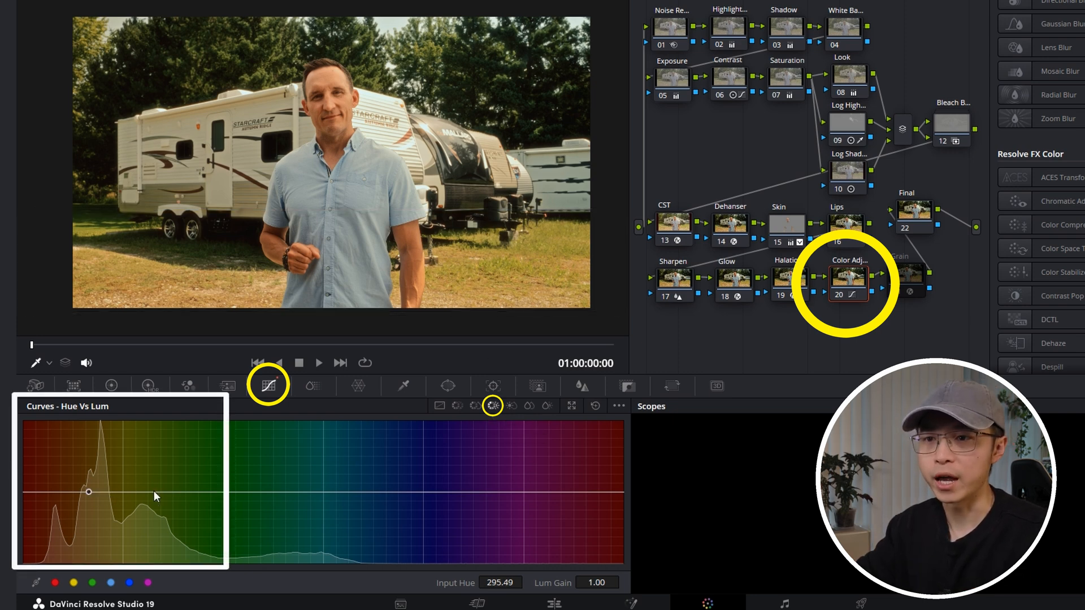
Step: On the Color Adj node's Hue Vs Lum curve, lower the yellows' Lum Gain to 0.80 and the oranges' to about 0.91
{"action": "left_click_drag", "start_coordinate": [123, 490], "coordinate": [115, 508]}
{"action": "key", "text": "ctrl+d"}
{"action": "key", "text": "ctrl+d"}
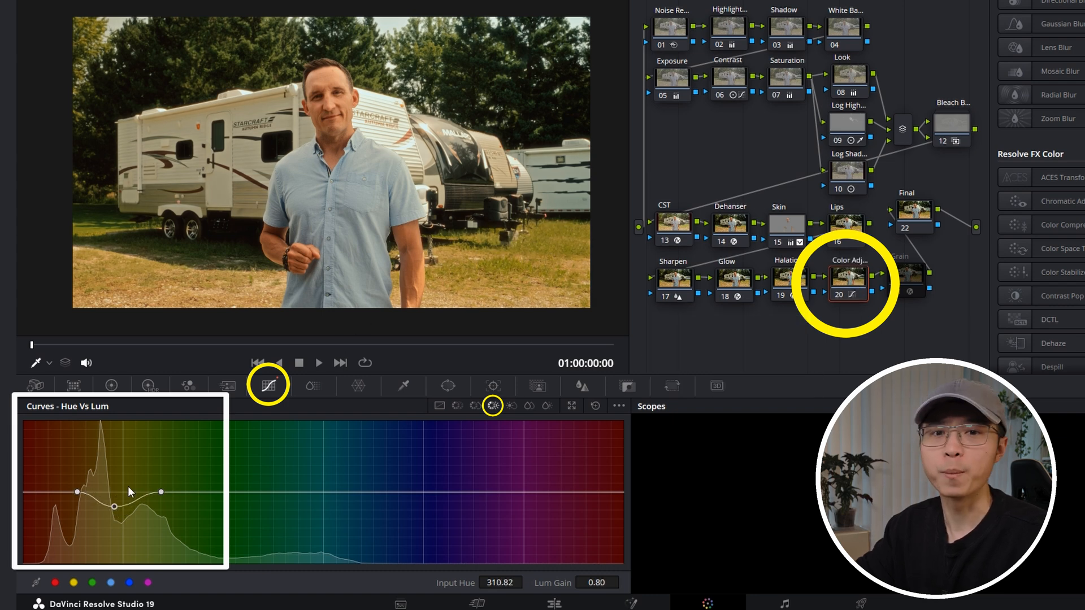
{"action": "left_click", "coordinate": [62, 492]}
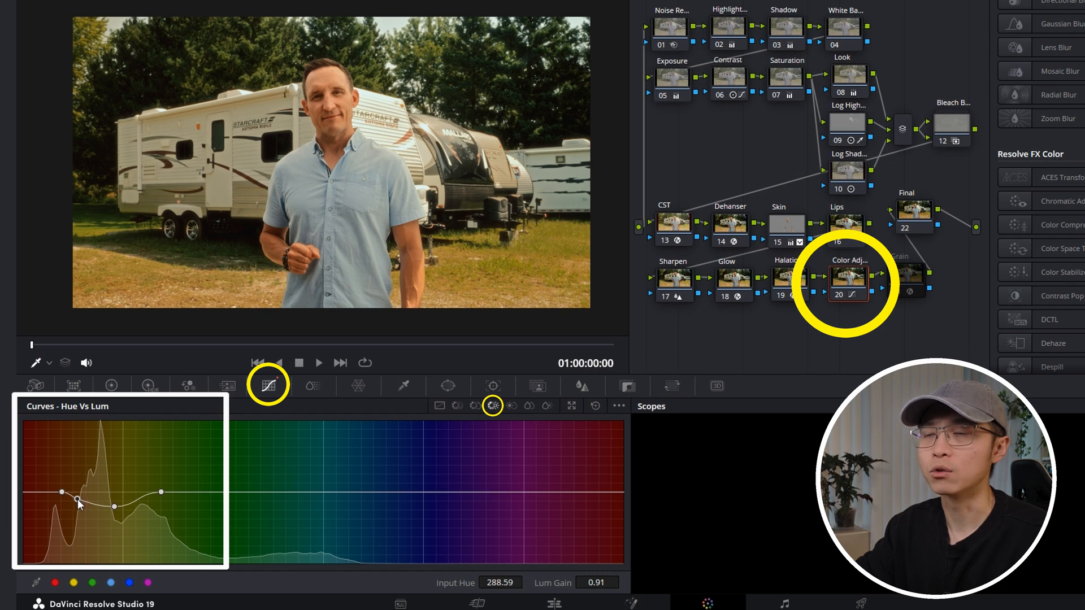
Step: Rotate the orange hue by -5.60 on the Color Adj node's Hue Vs Hue curve
{"action": "left_click", "coordinate": [457, 405]}
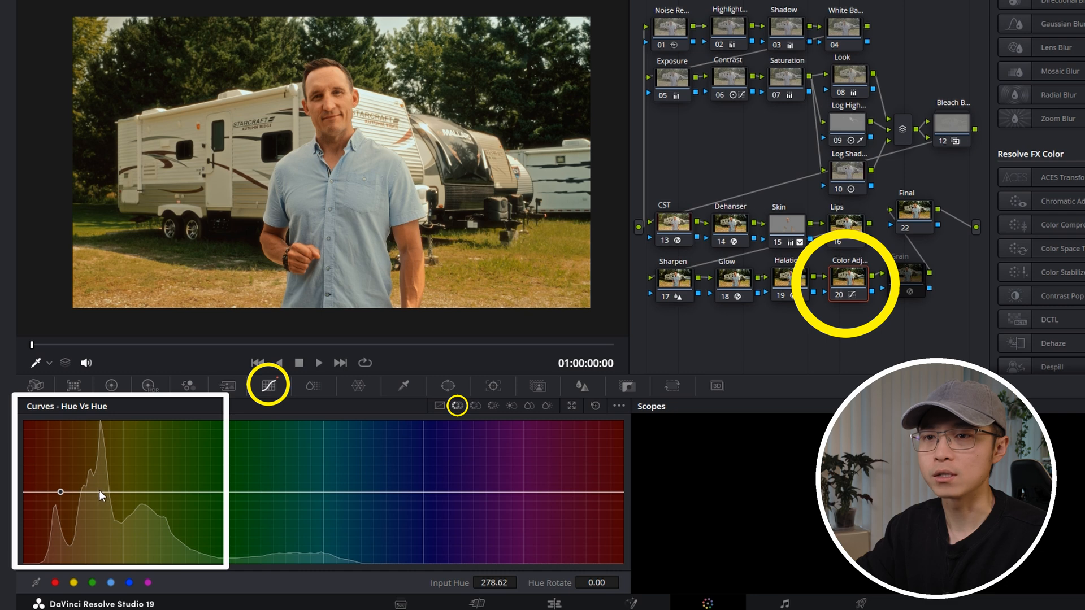
{"action": "left_click_drag", "start_coordinate": [79, 492], "coordinate": [80, 487]}
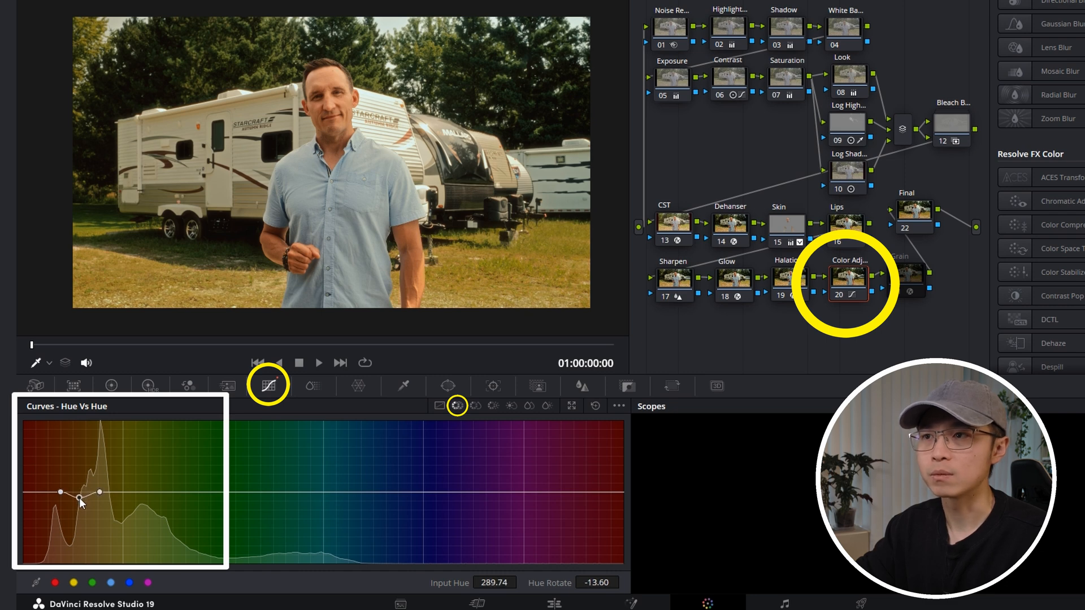
{"action": "left_click_drag", "start_coordinate": [79, 511], "coordinate": [79, 500]}
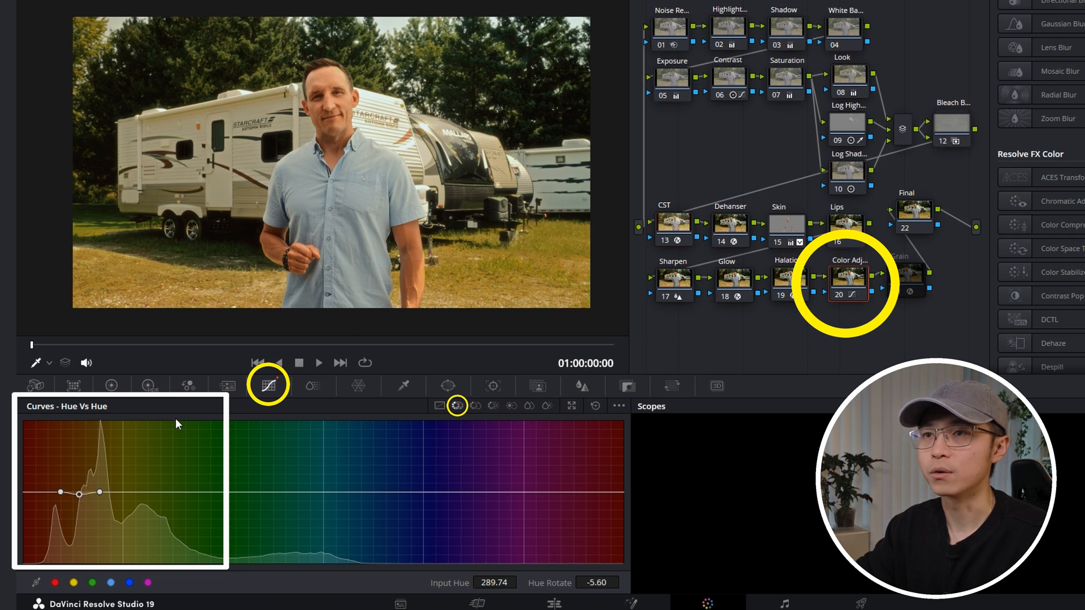
Step: Reduce the orange saturation to 0.91 with Hue Vs Sat and rotate the yellow-green hue by -8.80 with Hue Vs Hue
{"action": "left_click", "coordinate": [475, 405]}
{"action": "left_click", "coordinate": [59, 491]}
{"action": "left_click", "coordinate": [123, 493]}
{"action": "left_click_drag", "start_coordinate": [87, 493], "coordinate": [87, 500]}
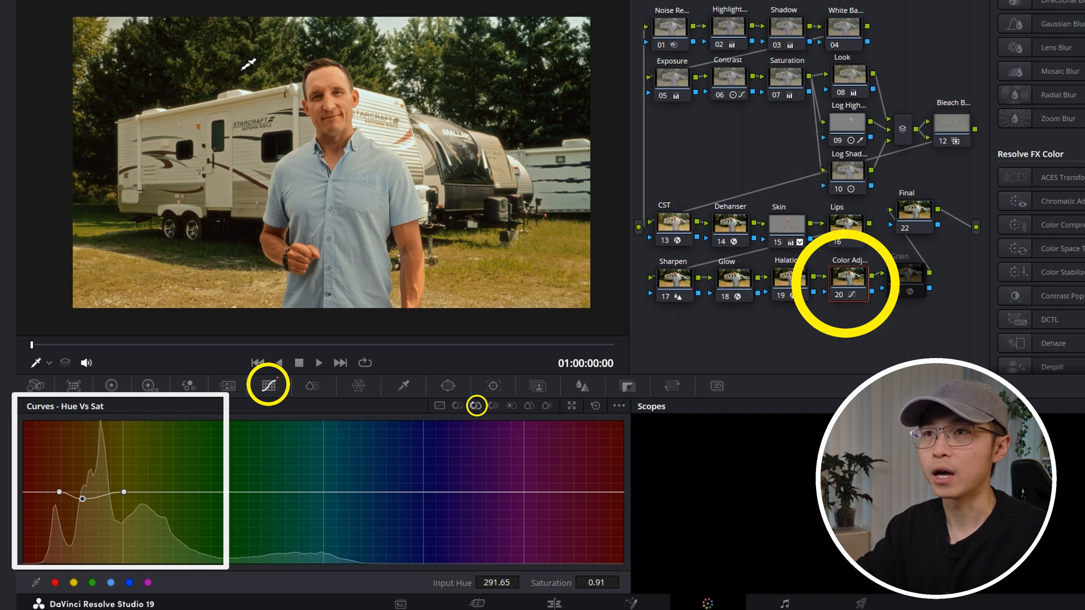
{"action": "left_click", "coordinate": [273, 492]}
{"action": "left_click_drag", "start_coordinate": [171, 490], "coordinate": [166, 514]}
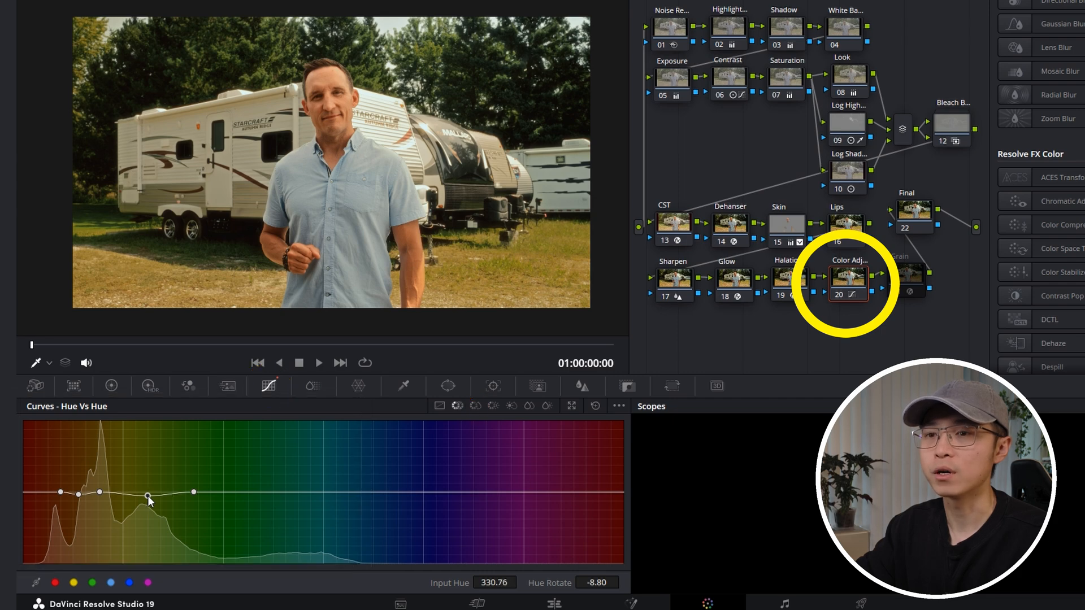
Step: Compare the full-screen image with the Color Adj node off and on
{"action": "key", "text": "p"}
{"action": "key", "text": "ctrl+d"}
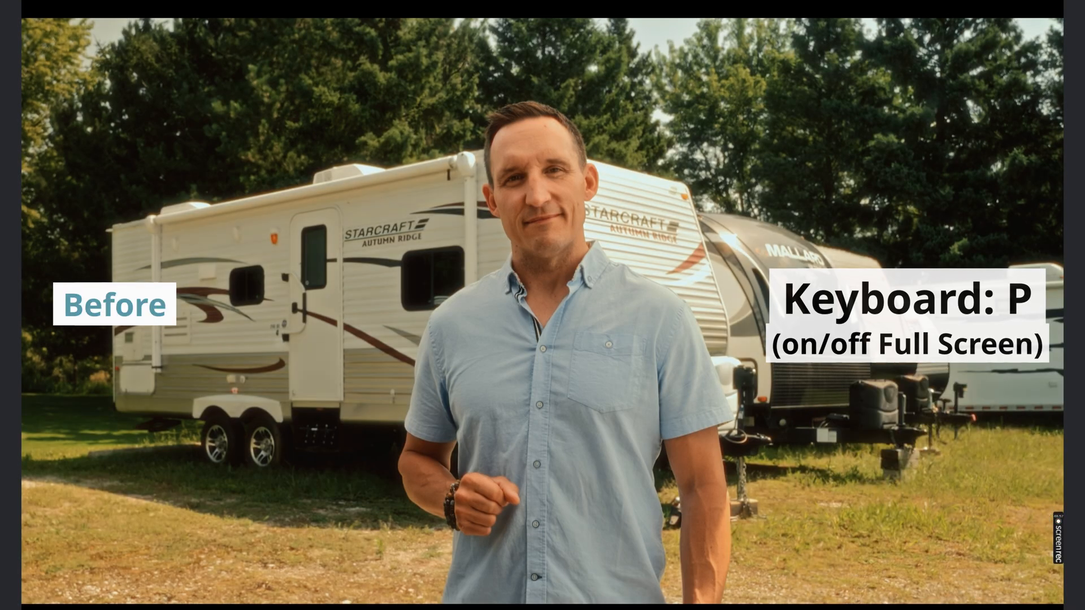
{"action": "key", "text": "ctrl+d"}
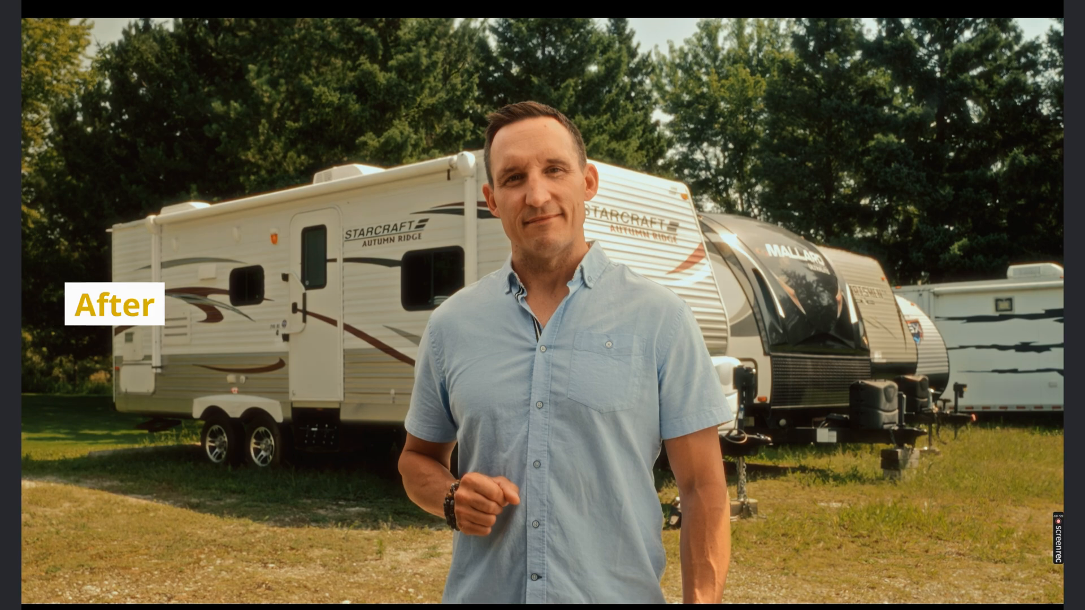
{"action": "key", "text": "ctrl+d"}
{"action": "key", "text": "ctrl+d"}
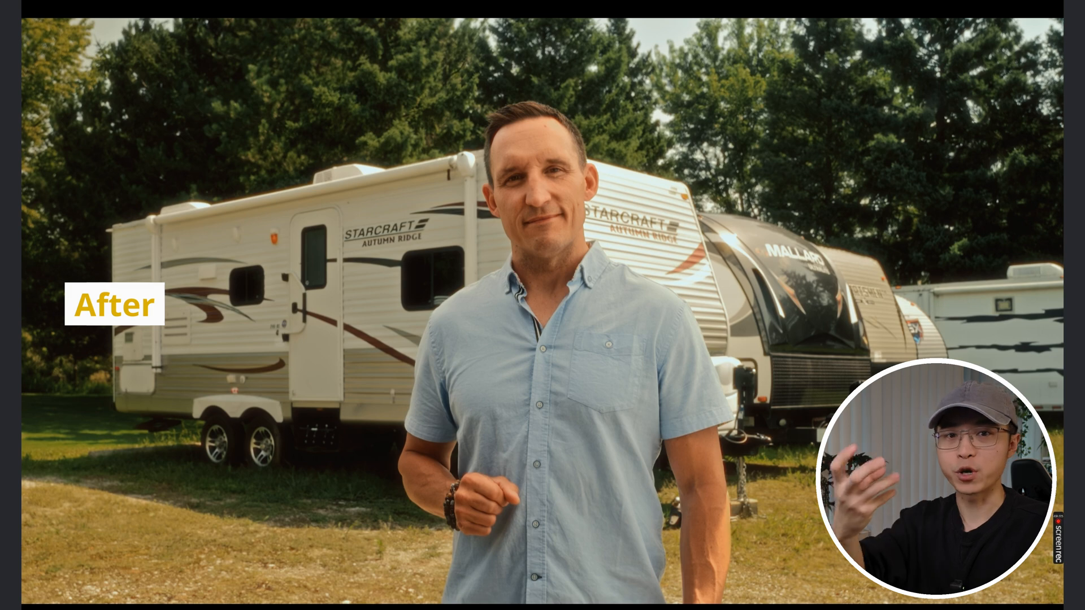
{"action": "key", "text": "ctrl+d"}
{"action": "key", "text": "ctrl+d"}
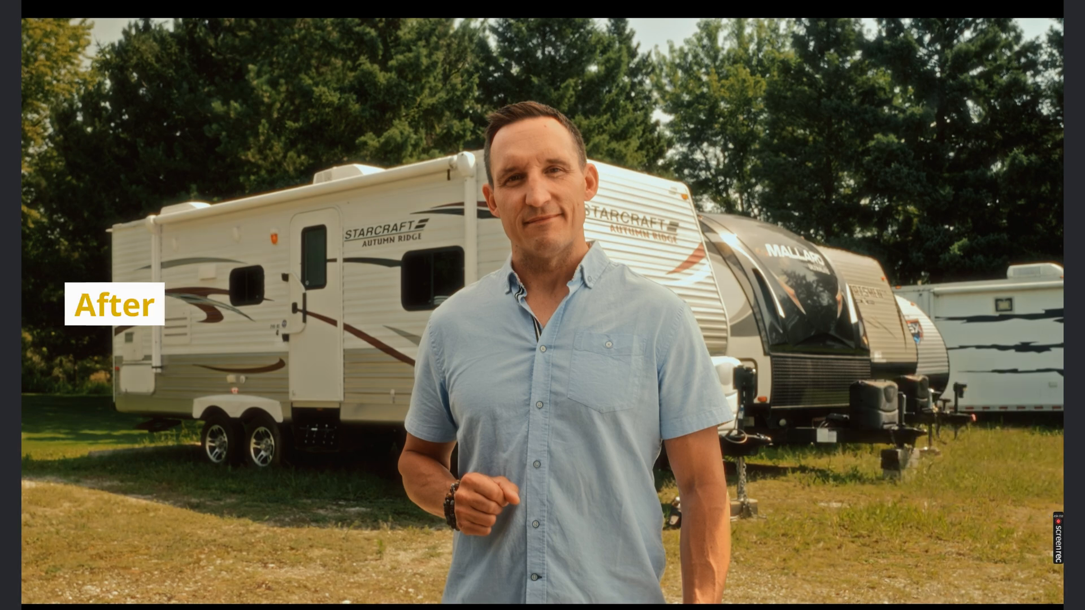
{"action": "key", "text": "ctrl+f"}
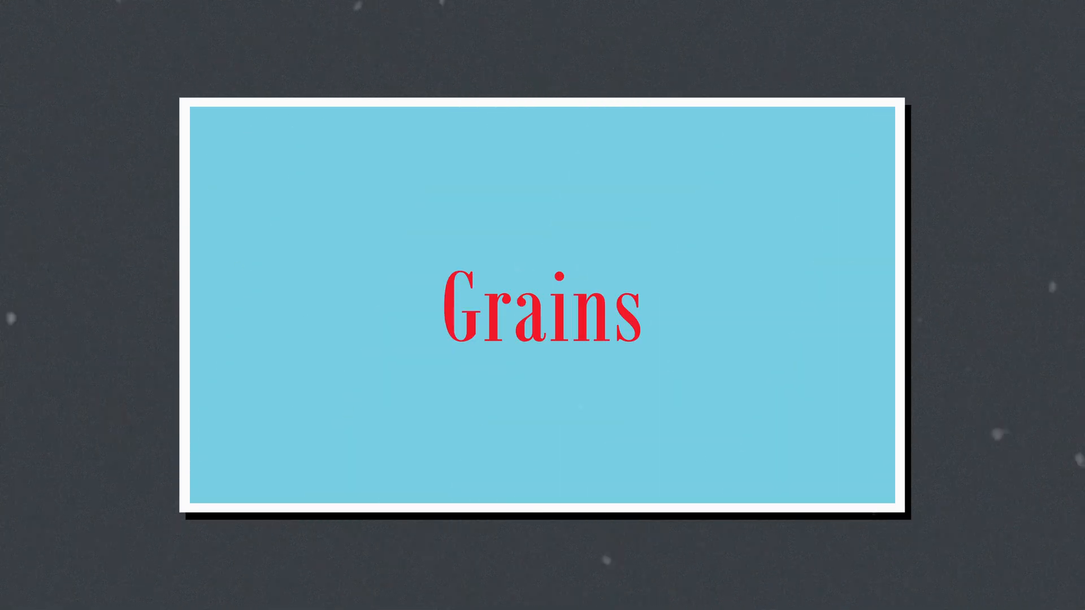
Step: Enable the Grain node with its 35 mm ISO 250 film grain and compare the full-screen image with the node off and on
{"action": "left_click", "coordinate": [782, 325]}
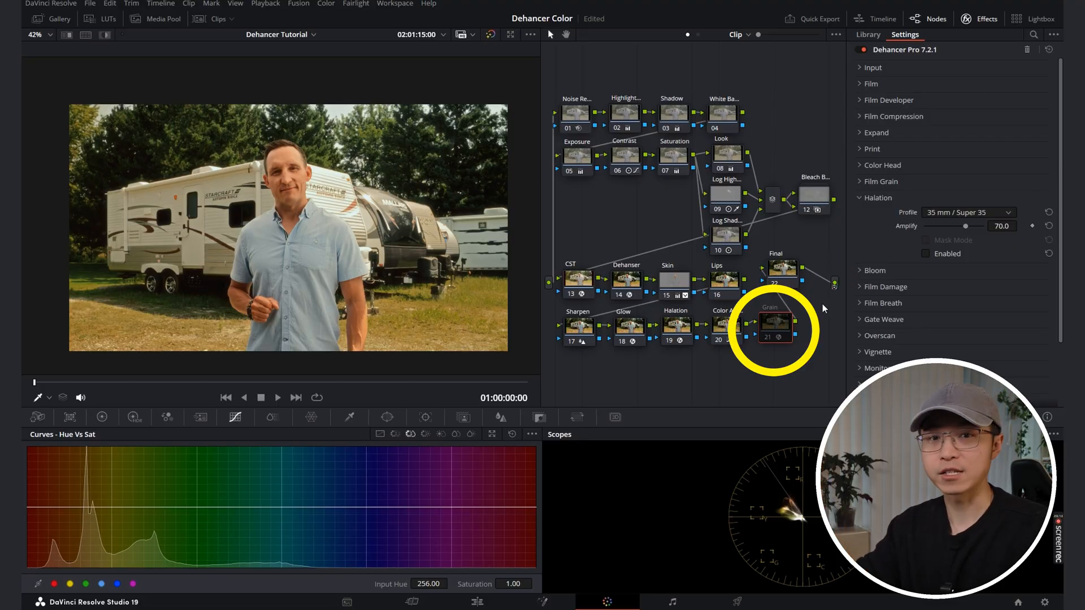
{"action": "left_click", "coordinate": [881, 182]}
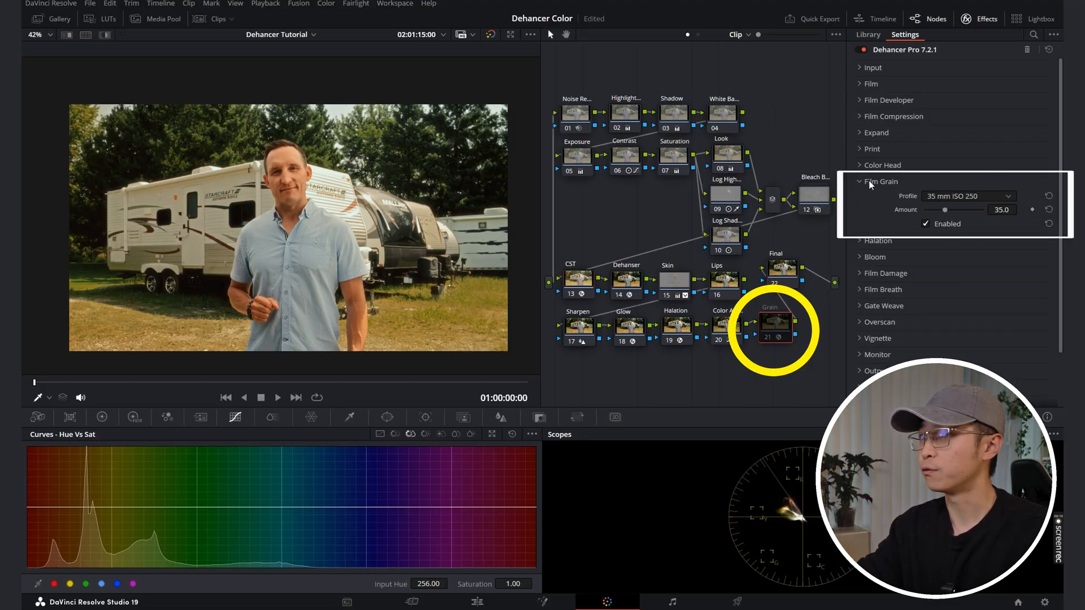
{"action": "key", "text": "ctrl+d"}
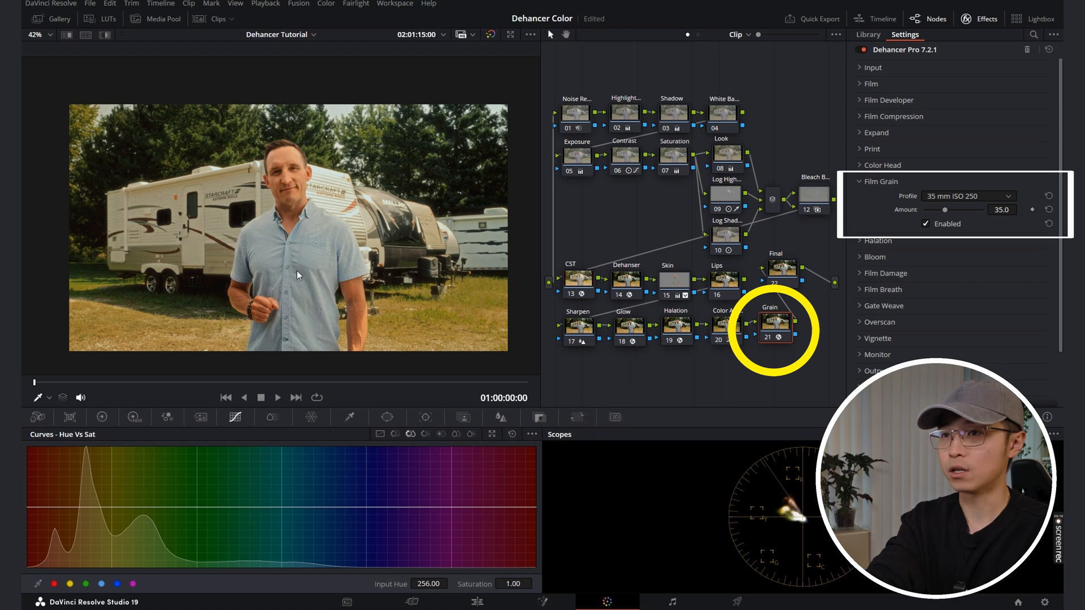
{"action": "key", "text": "p"}
{"action": "key", "text": "ctrl+d"}
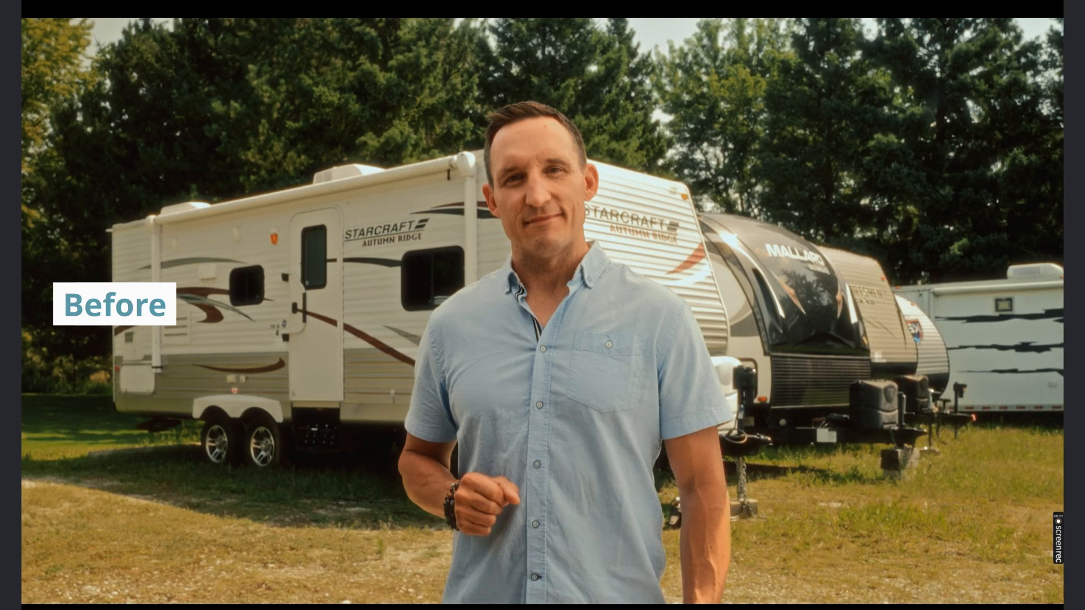
{"action": "key", "text": "ctrl+d"}
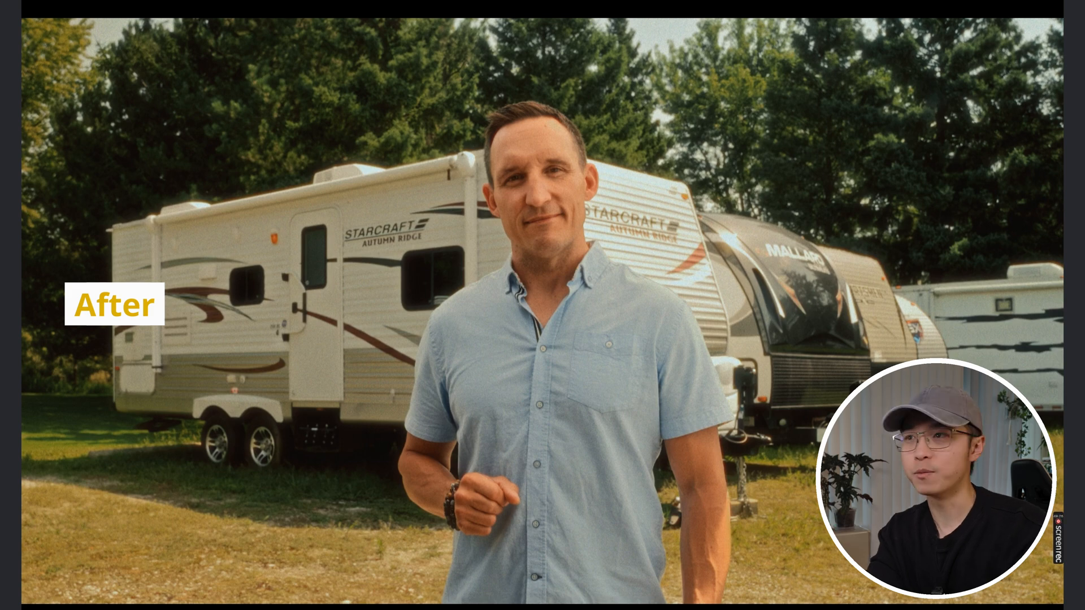
{"action": "key", "text": "p"}
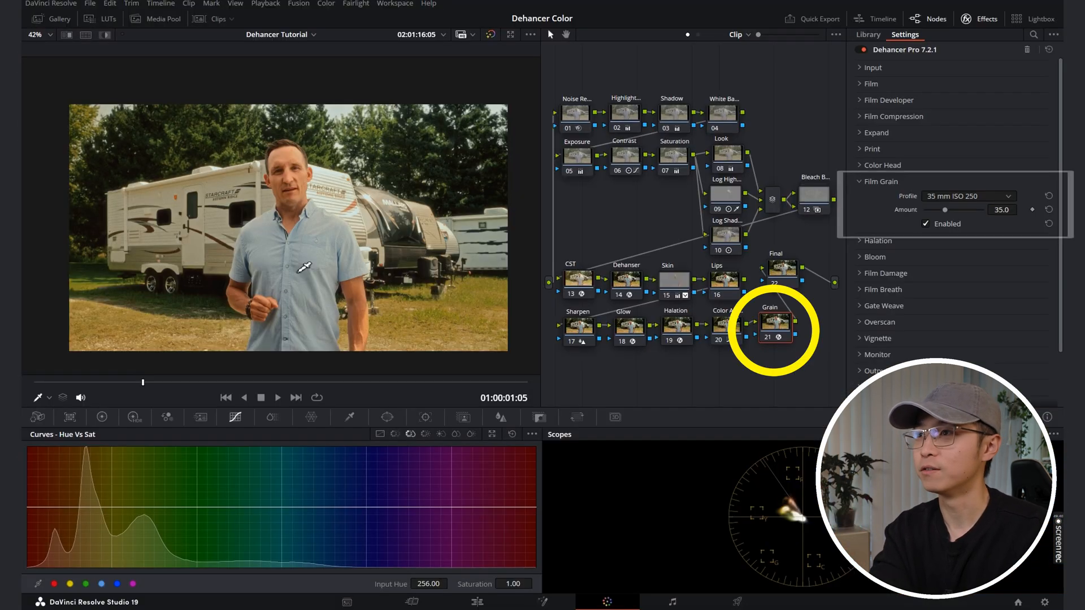
Step: Look through the available film grain profiles, keep 35 mm ISO 250, and view the image full screen
{"action": "left_click", "coordinate": [947, 197]}
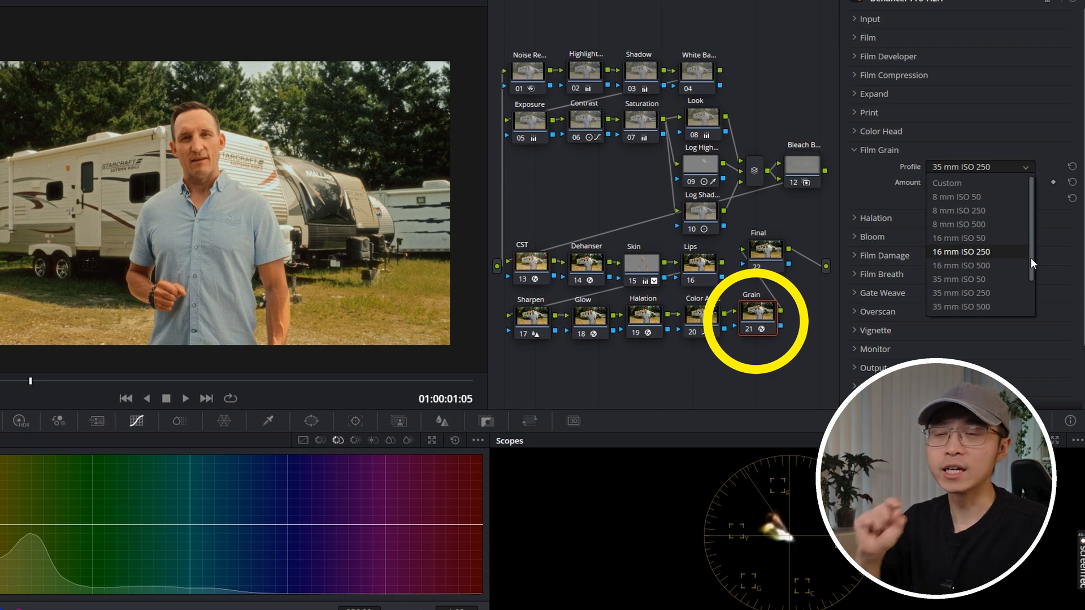
{"action": "left_click", "coordinate": [996, 229]}
{"action": "key", "text": "ctrl+f"}
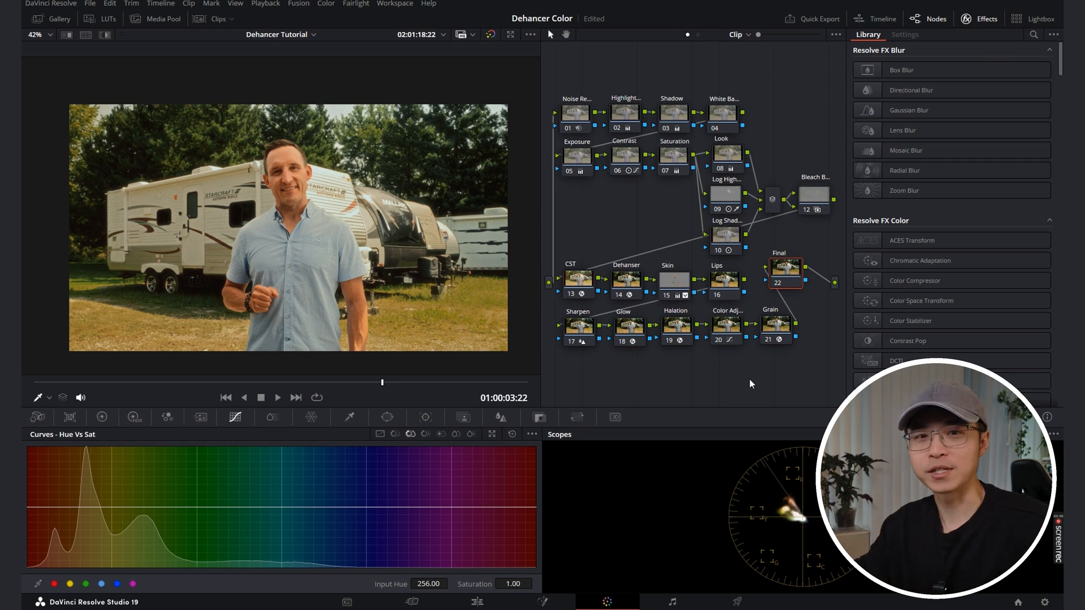
Step: Place the playhead on the second C7903.MP4 clip in the Edit page timeline and return to the Color page
{"action": "left_click", "coordinate": [480, 603]}
{"action": "left_click_drag", "start_coordinate": [738, 383], "coordinate": [560, 502]}
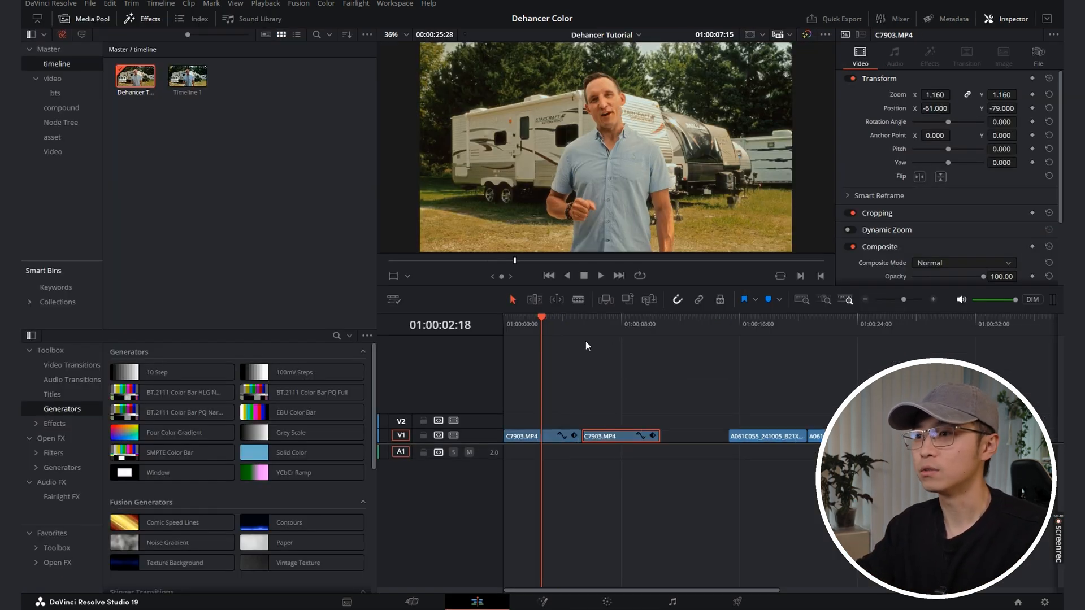
{"action": "left_click", "coordinate": [605, 324]}
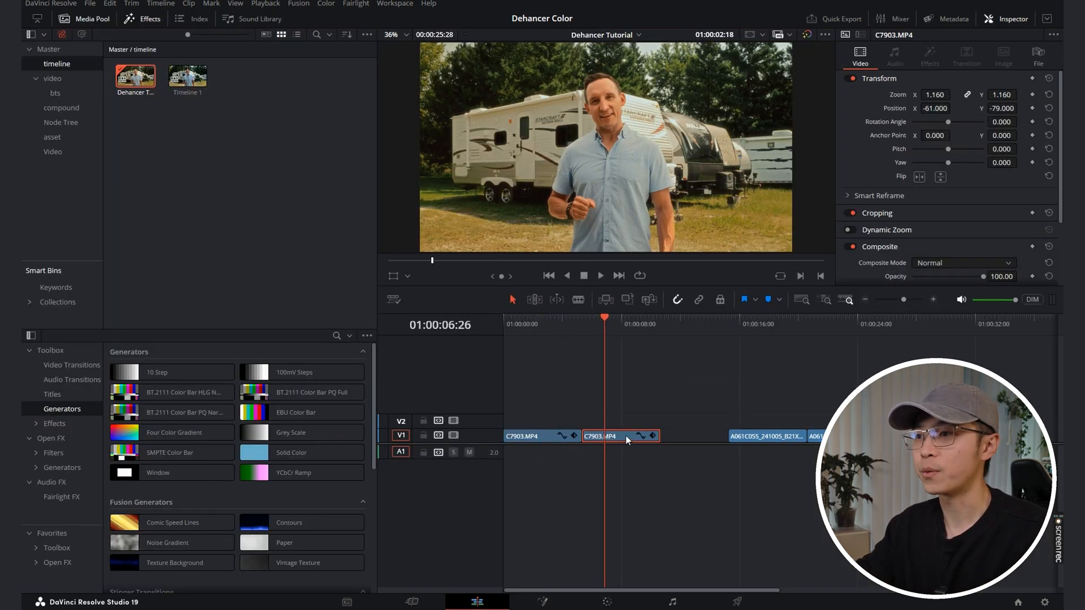
{"action": "left_click", "coordinate": [602, 594]}
Step: On the second clip, leave only the CST, Dehanser, Glow, Halation and Grain nodes enabled and check the image full screen
{"action": "left_click_drag", "start_coordinate": [574, 73], "coordinate": [798, 264]}
{"action": "key", "text": "ctrl+d"}
{"action": "left_click_drag", "start_coordinate": [825, 367], "coordinate": [684, 289]}
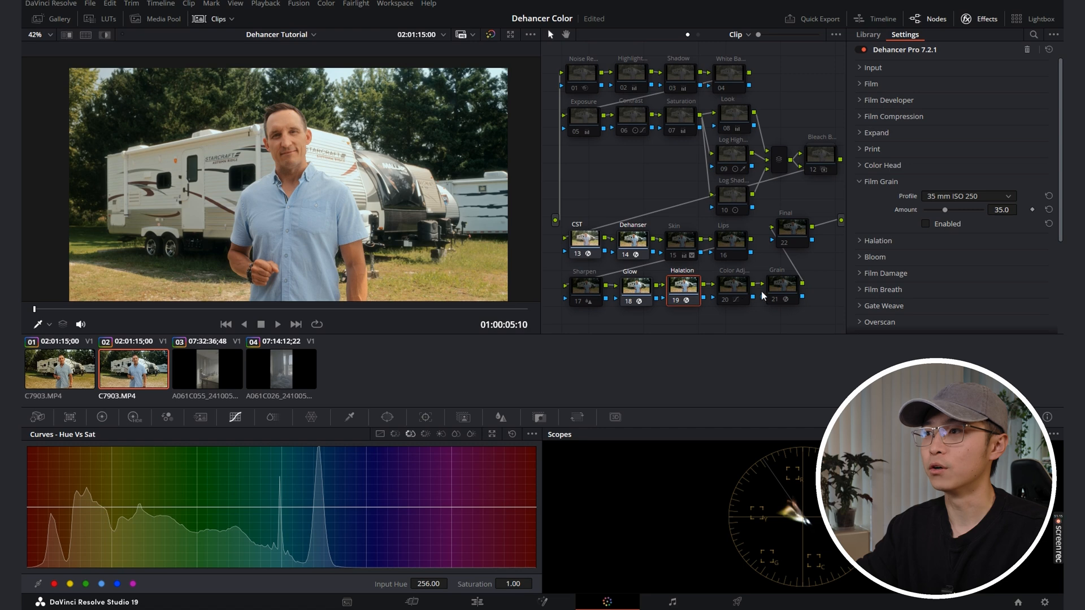
{"action": "left_click", "coordinate": [770, 294]}
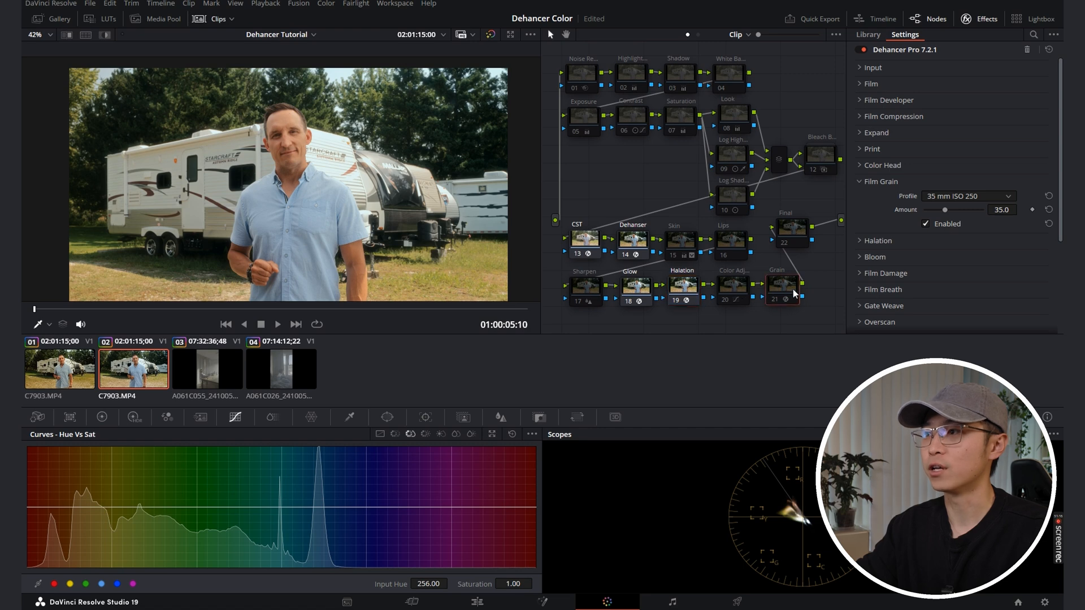
{"action": "key", "text": "ctrl+d"}
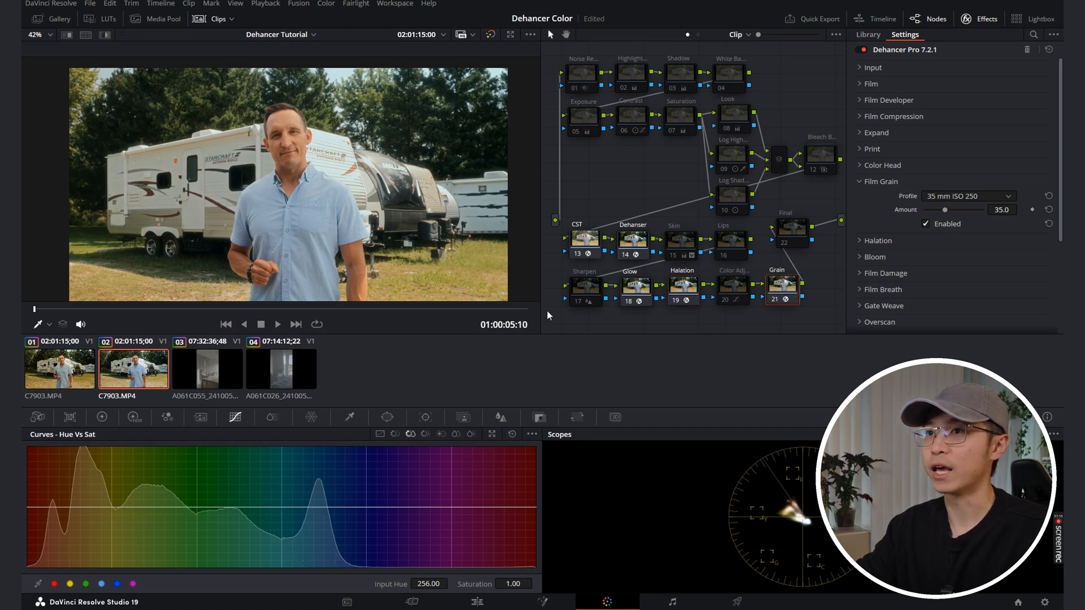
{"action": "key", "text": "ctrl+f"}
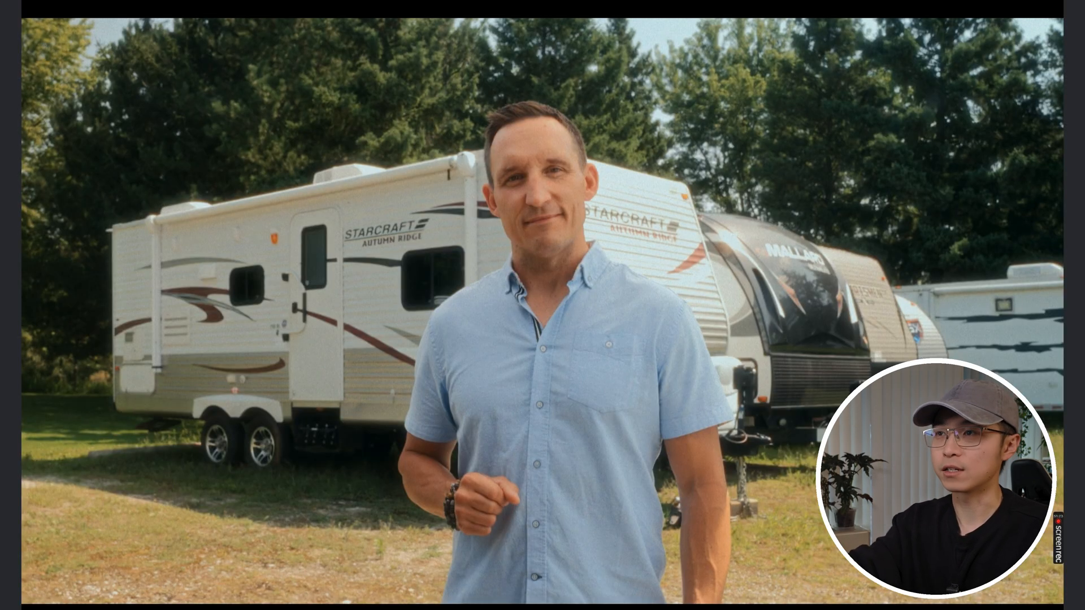
{"action": "key", "text": "ctrl+d"}
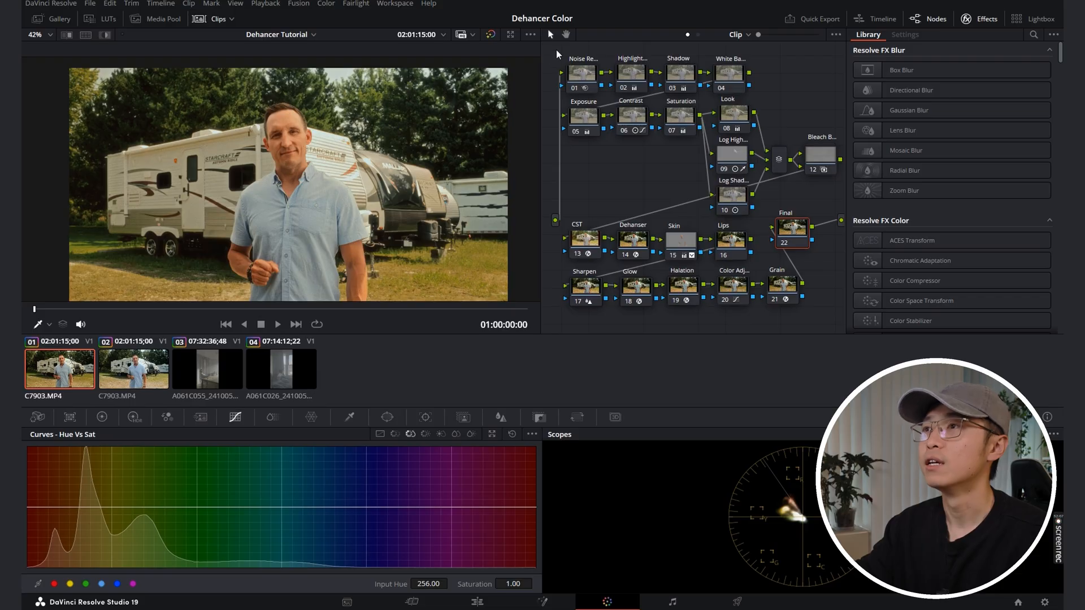
Step: Apply the first clip's complete node tree to clip 03 and check its graded image full screen
{"action": "left_click_drag", "start_coordinate": [556, 54], "coordinate": [828, 295]}
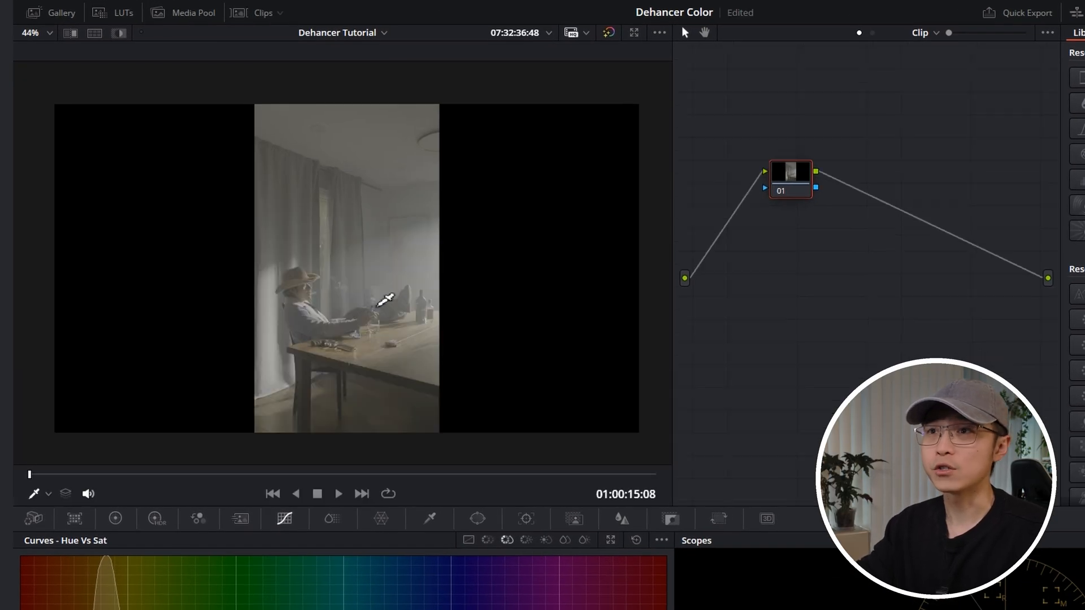
{"action": "mouse_move", "coordinate": [378, 311]}
{"action": "left_mouse_down"}
{"action": "mouse_move", "coordinate": [360, 302]}
{"action": "mouse_move", "coordinate": [378, 303]}
{"action": "left_mouse_up"}
{"action": "scroll", "coordinate": [378, 303], "scroll_direction": "up", "scroll_amount": 1}
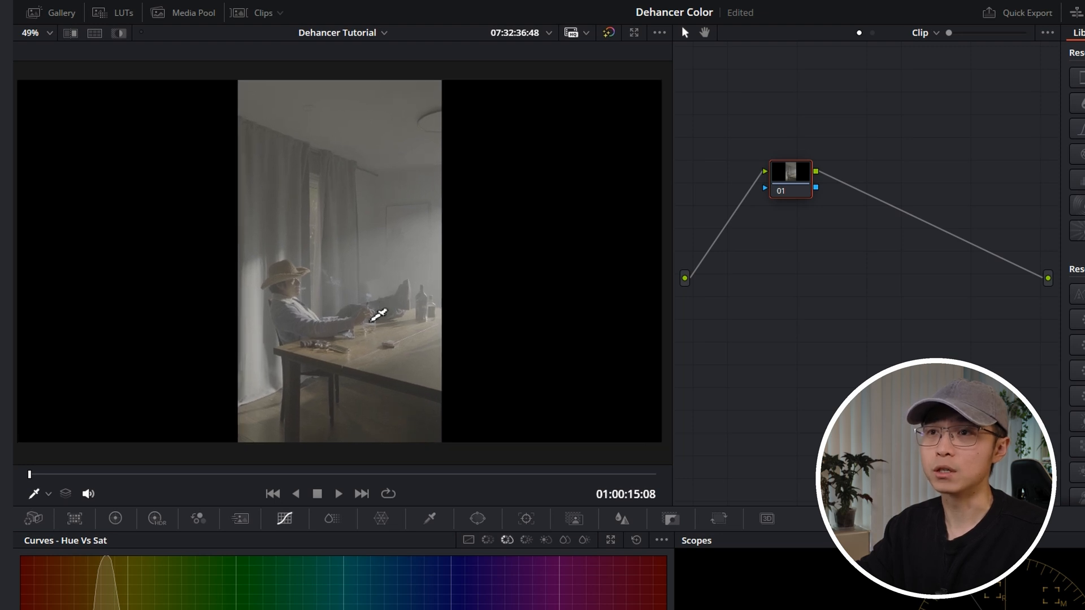
{"action": "left_click_drag", "start_coordinate": [408, 346], "coordinate": [408, 339]}
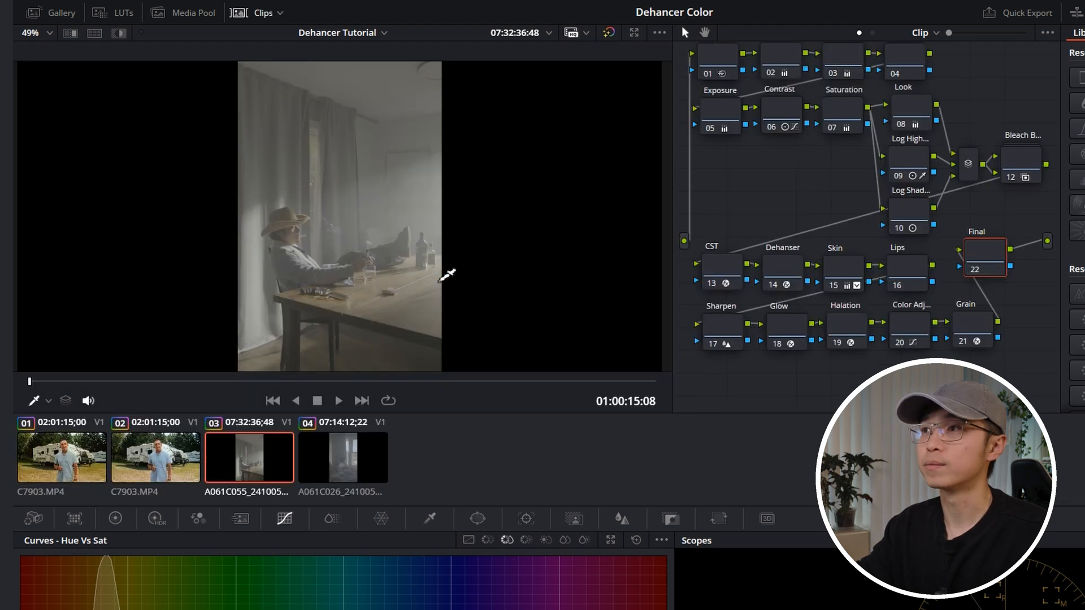
{"action": "key", "text": "shift+d"}
{"action": "key", "text": "ctrl+f"}
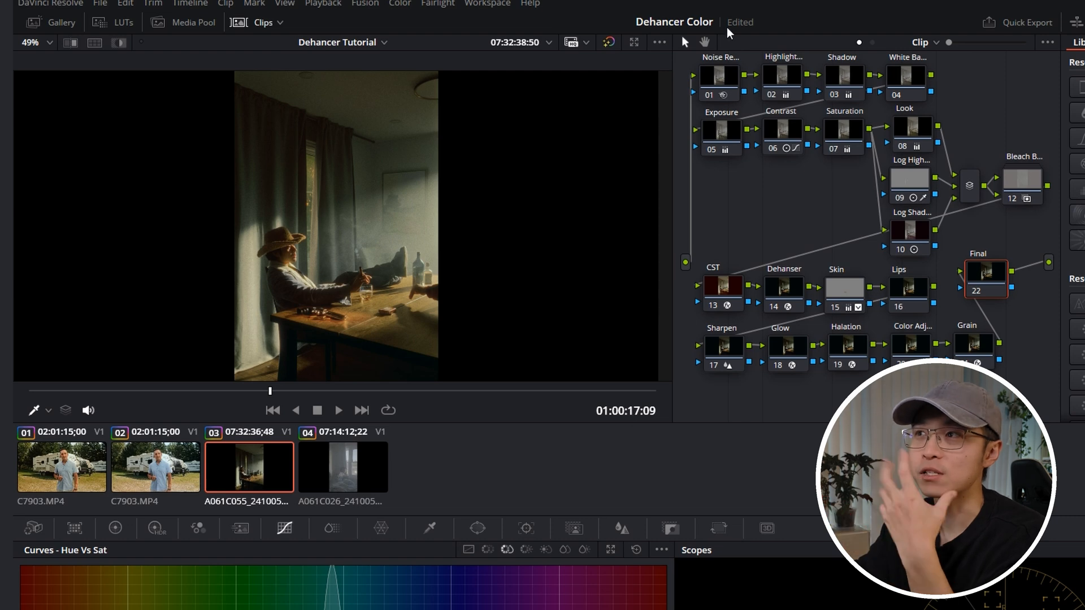
Step: Open the Film settings of the Dehanser node on clip 03
{"action": "left_click_drag", "start_coordinate": [801, 226], "coordinate": [798, 239]}
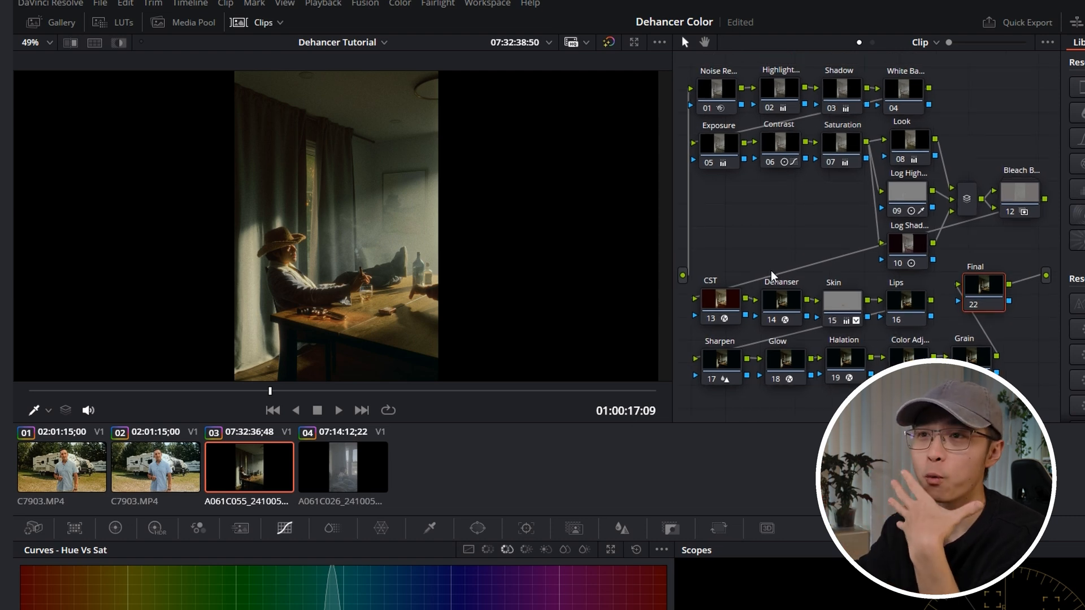
{"action": "left_click_drag", "start_coordinate": [691, 57], "coordinate": [1021, 368]}
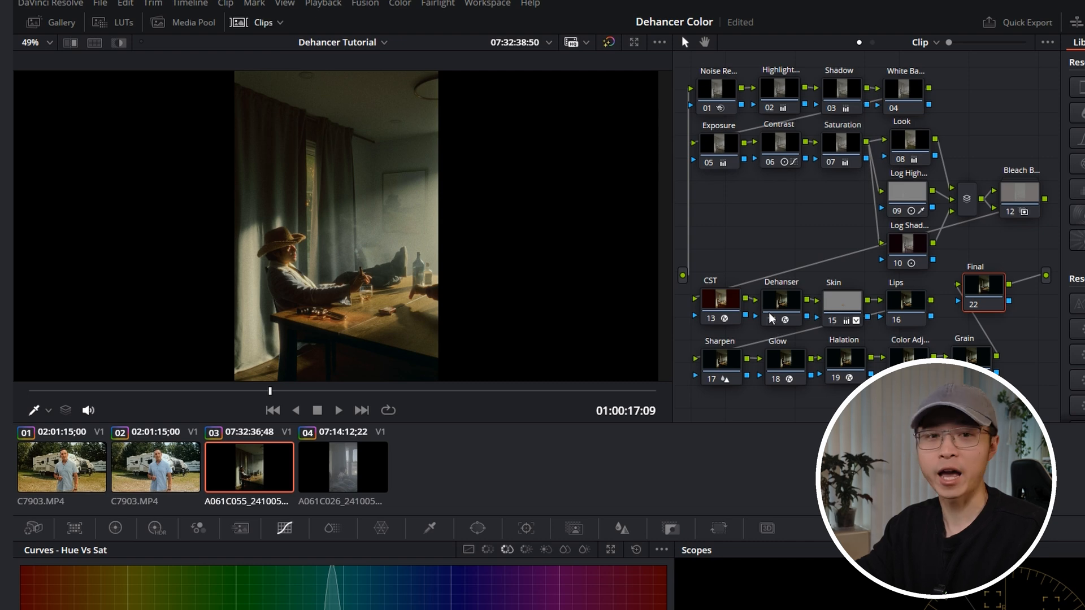
{"action": "left_click", "coordinate": [771, 319]}
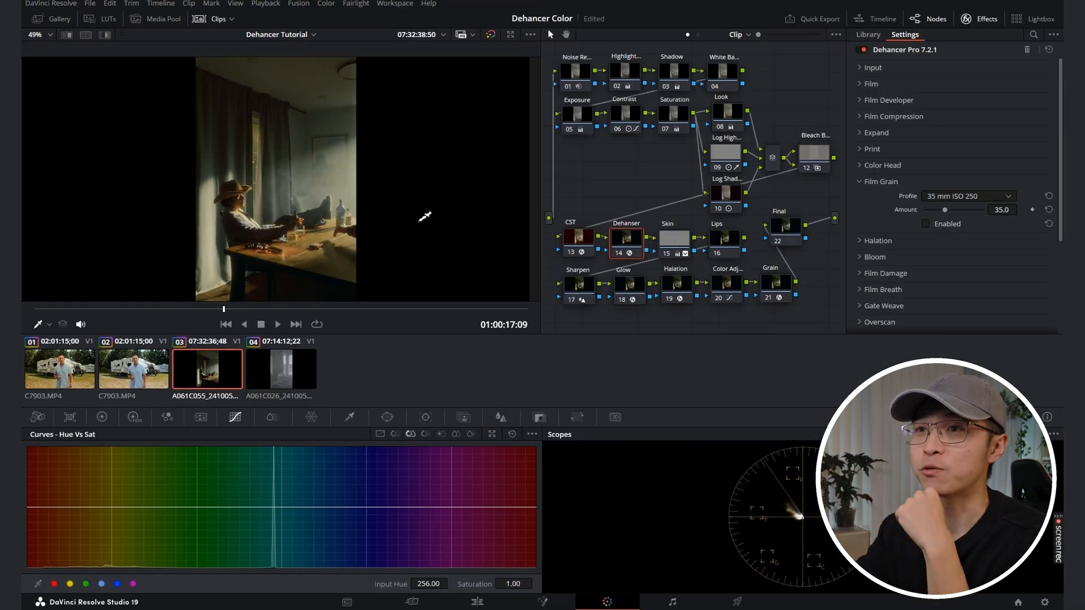
{"action": "left_click", "coordinate": [900, 183]}
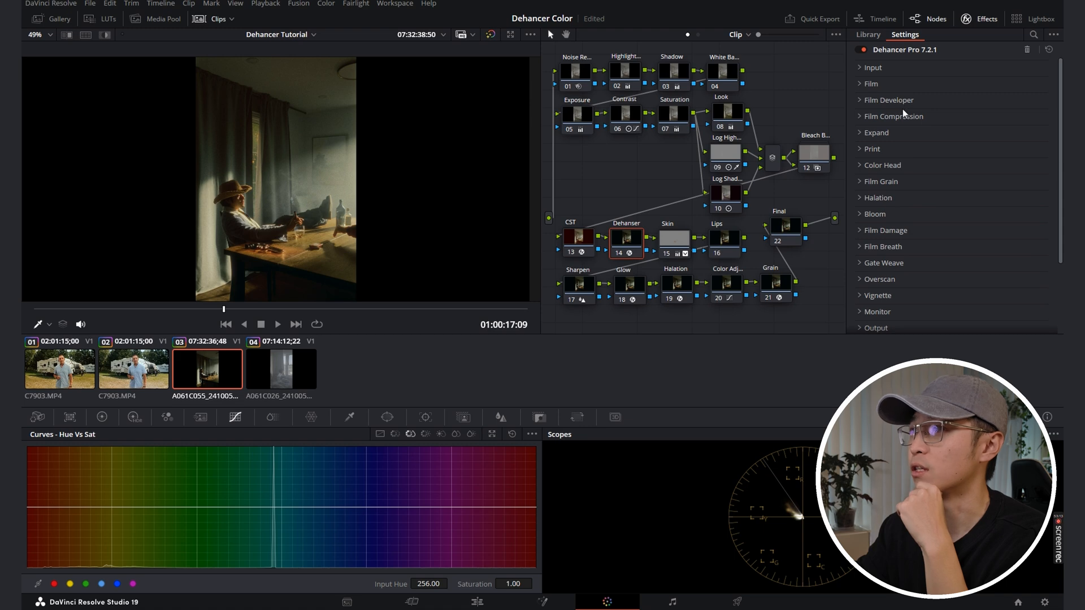
{"action": "left_click", "coordinate": [913, 86]}
Step: Try the Fujicolor 100, Fujicolor C200, Kodak Gold 200 and Kodak Ultramax 400 film profiles on clip 03
{"action": "left_click", "coordinate": [973, 97]}
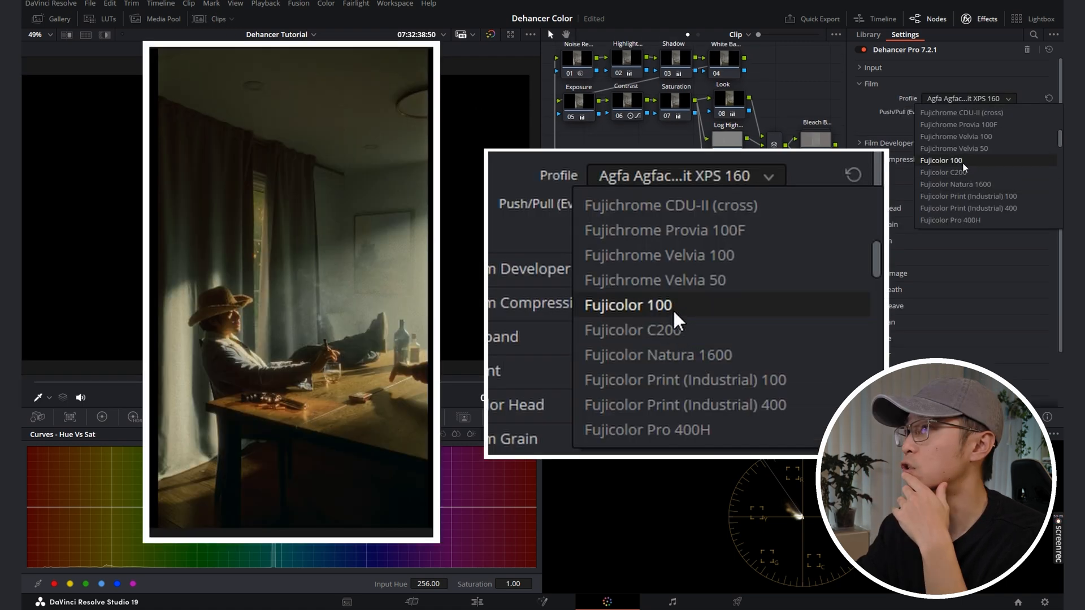
{"action": "left_click", "coordinate": [962, 163]}
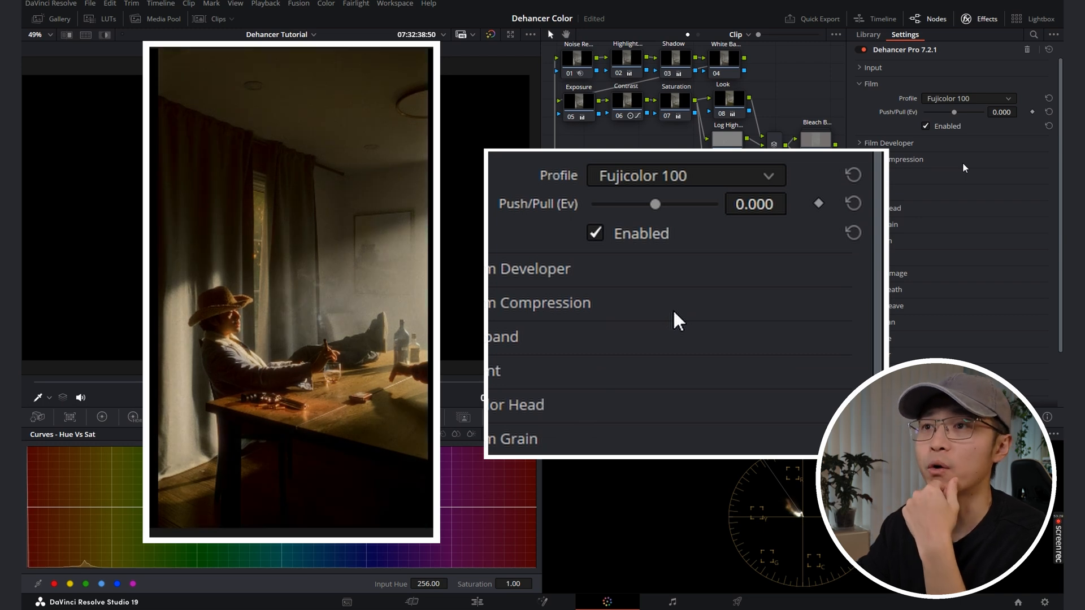
{"action": "left_click", "coordinate": [979, 96]}
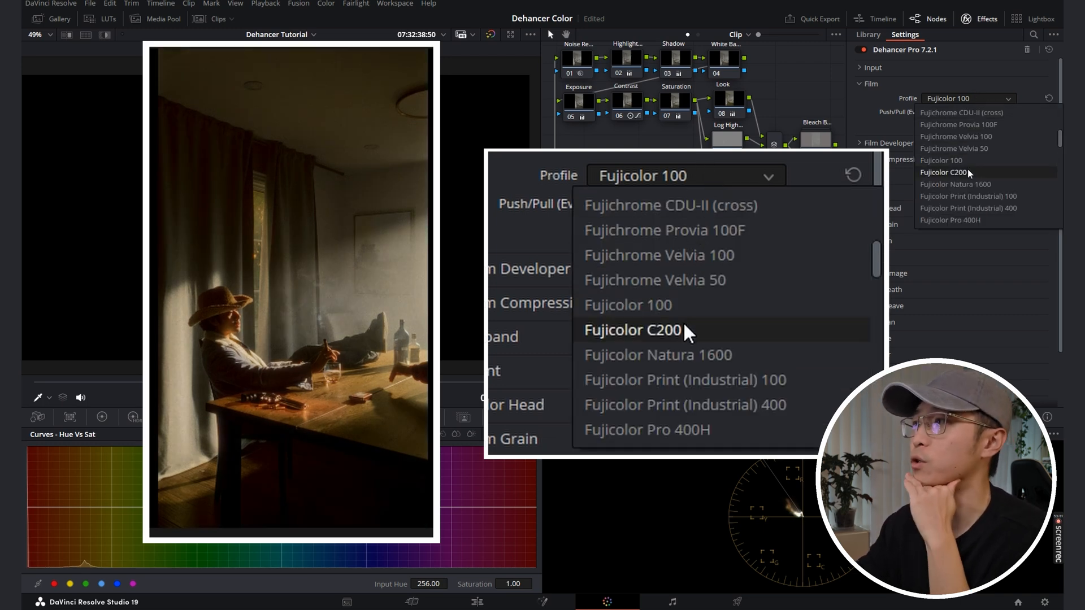
{"action": "left_click", "coordinate": [967, 168]}
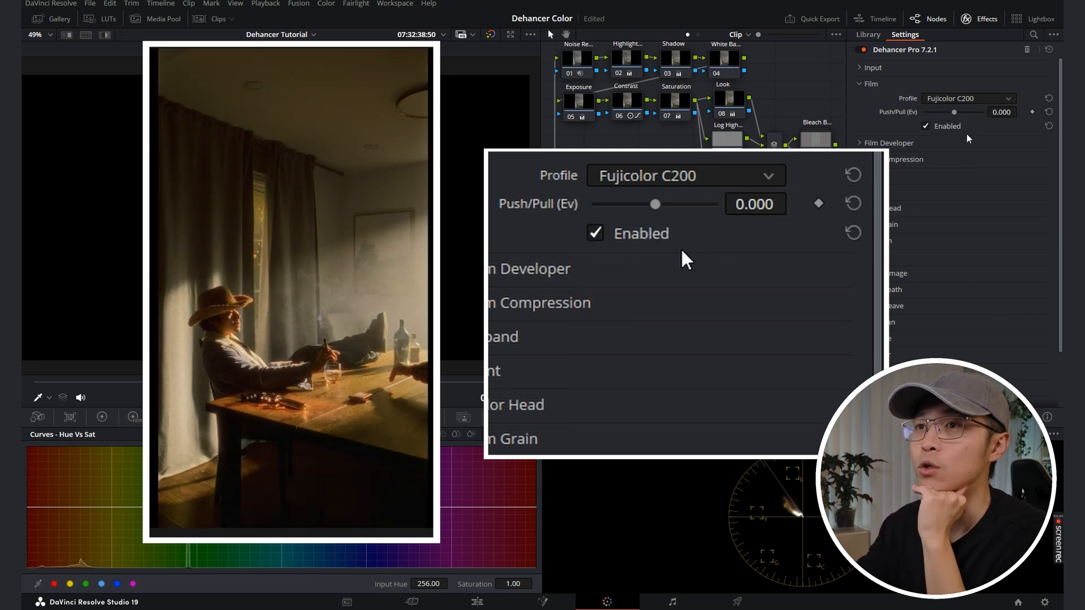
{"action": "left_click", "coordinate": [972, 98]}
{"action": "scroll", "coordinate": [982, 190], "scroll_direction": "down", "scroll_amount": 5}
{"action": "left_click", "coordinate": [982, 188]}
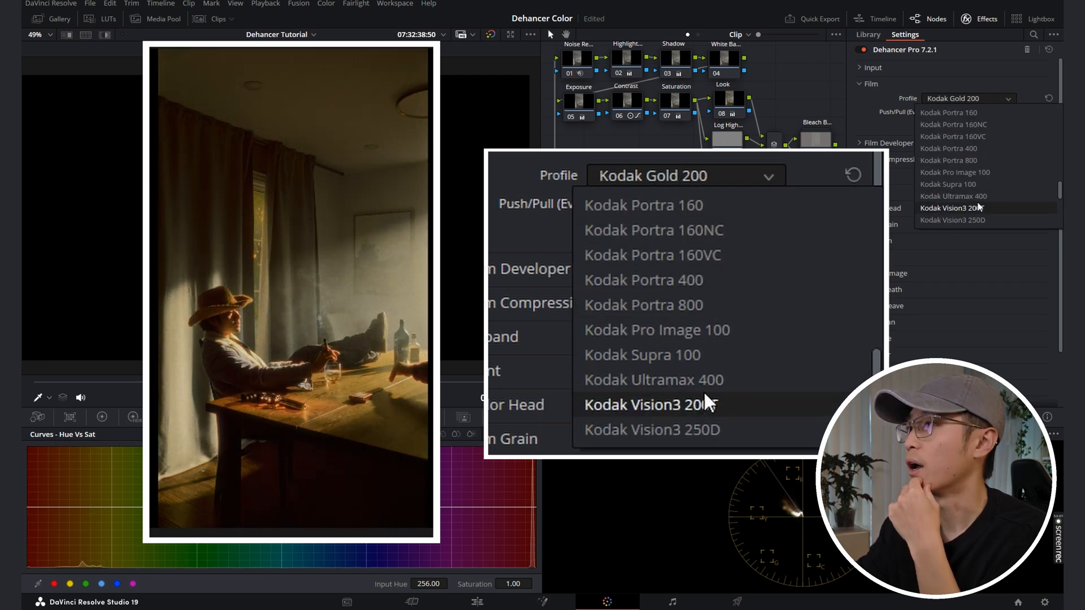
{"action": "left_click", "coordinate": [978, 198]}
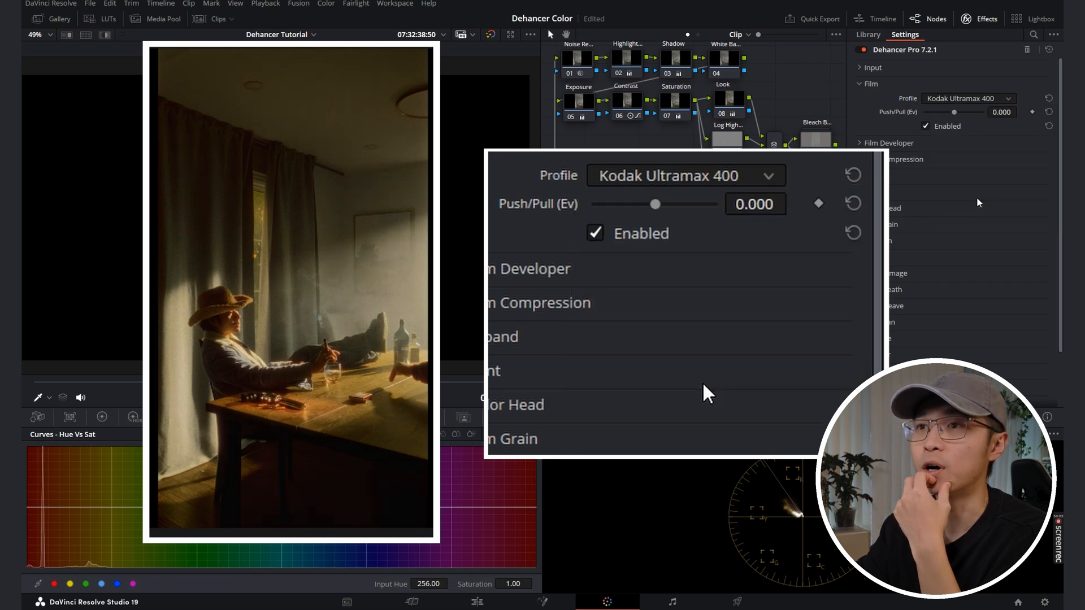
Step: Try the Kodak Pro Image 100 film profile and settle on Kodak Portra 160VC for clip 03
{"action": "left_click", "coordinate": [972, 99]}
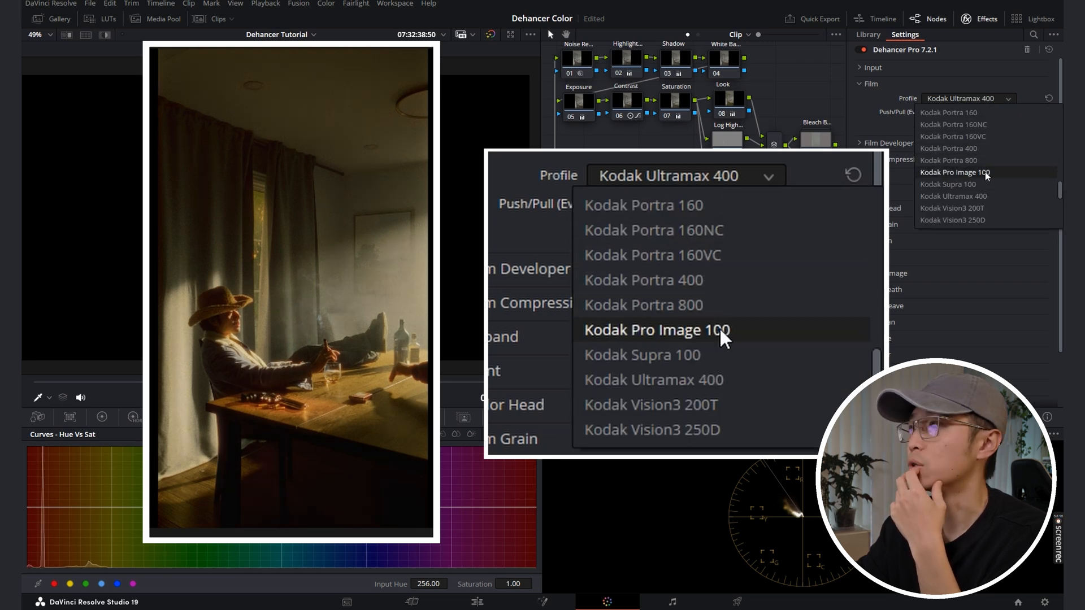
{"action": "left_click", "coordinate": [985, 172]}
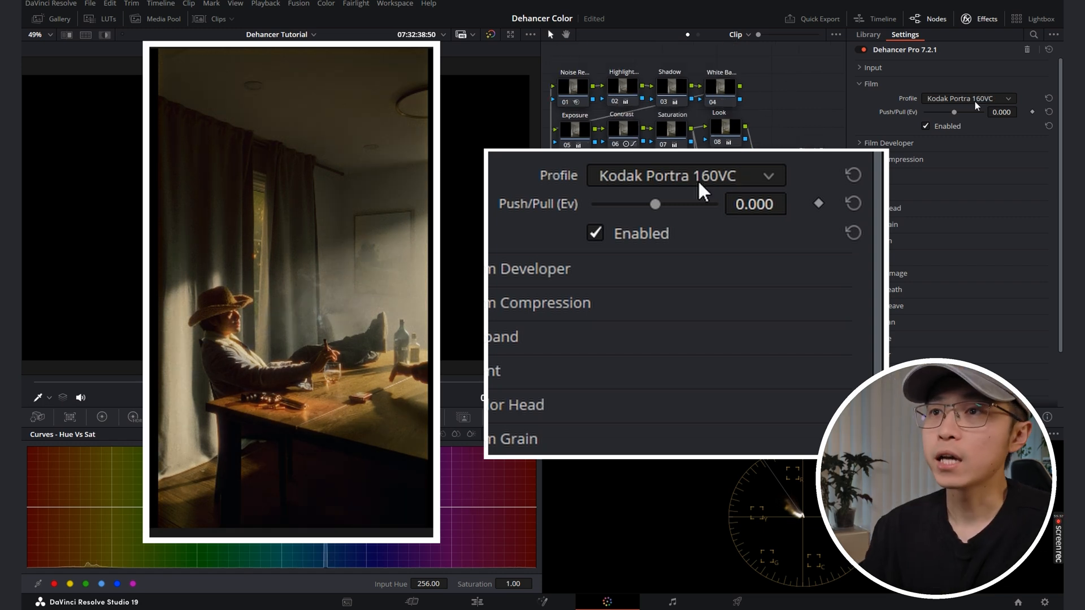
{"action": "left_click", "coordinate": [976, 102]}
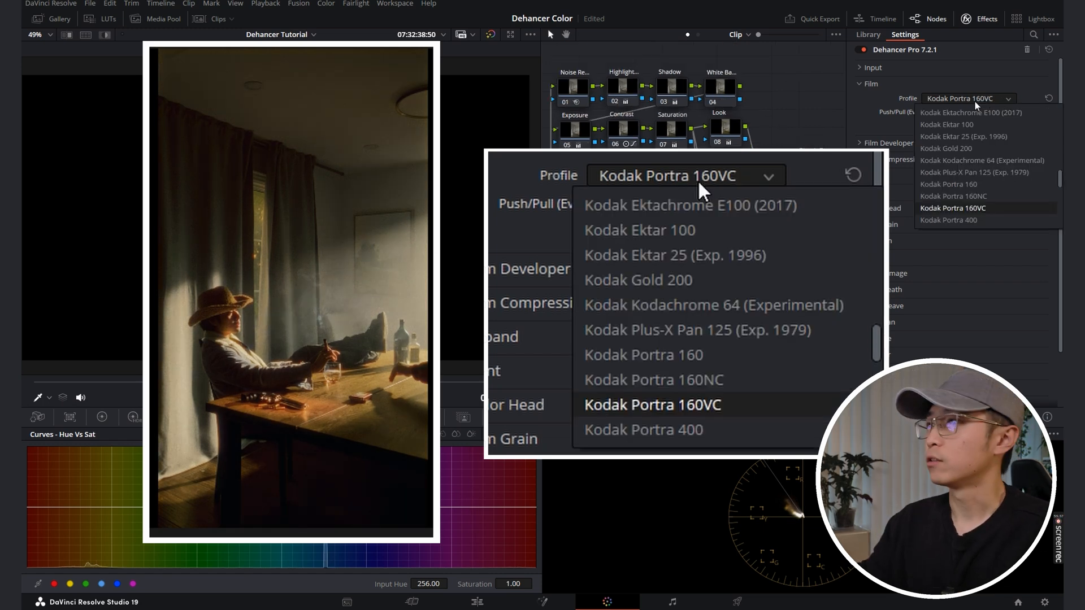
{"action": "left_click", "coordinate": [979, 209]}
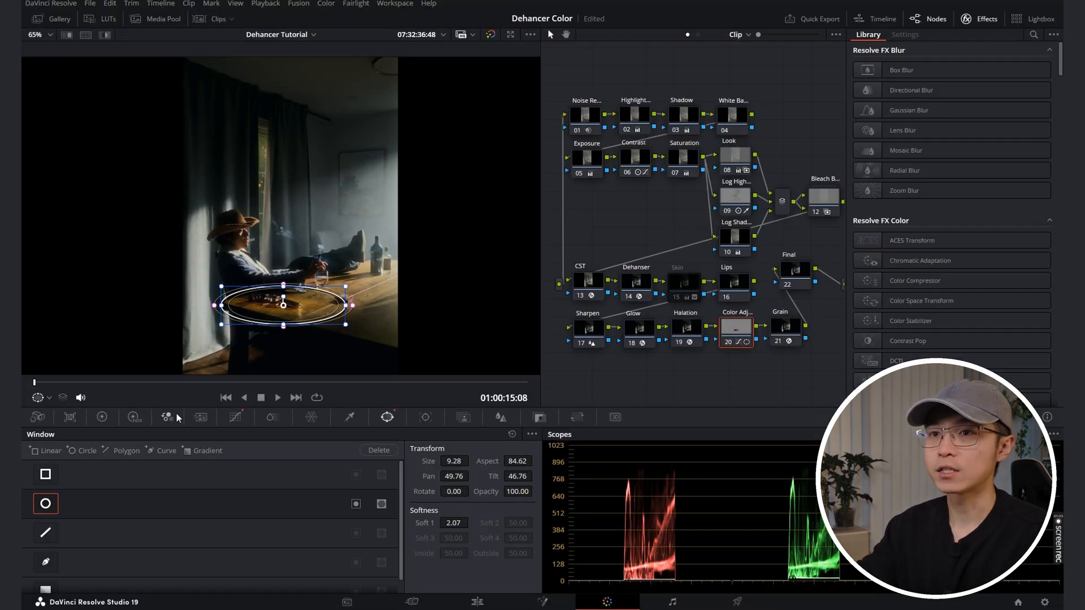
Step: Apply clip 03's complete node tree to clip 04 and select the Dehanser node there
{"action": "left_click", "coordinate": [103, 417]}
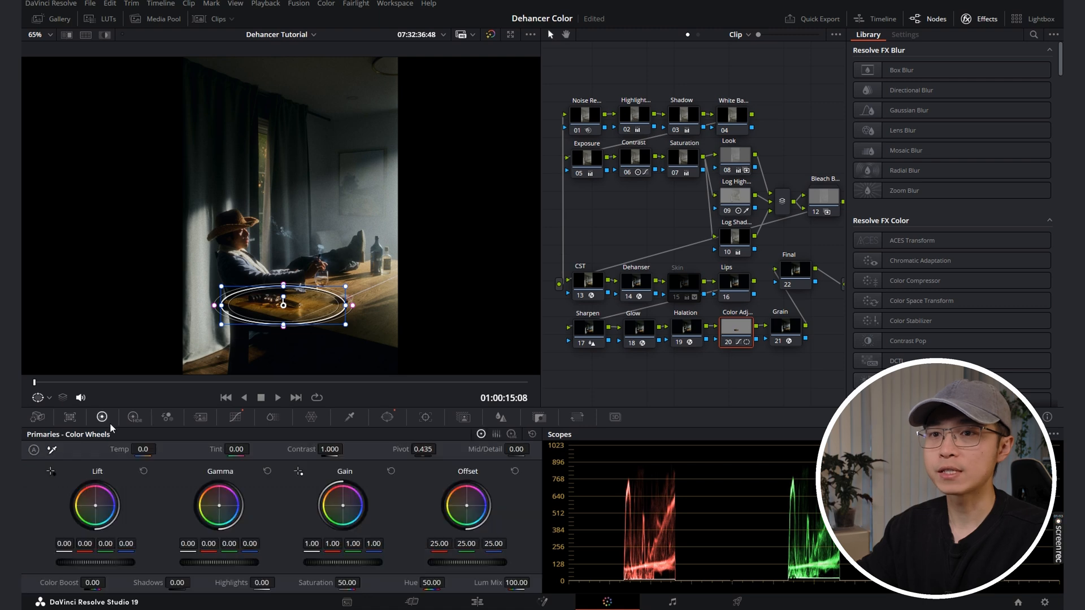
{"action": "left_click", "coordinate": [212, 19]}
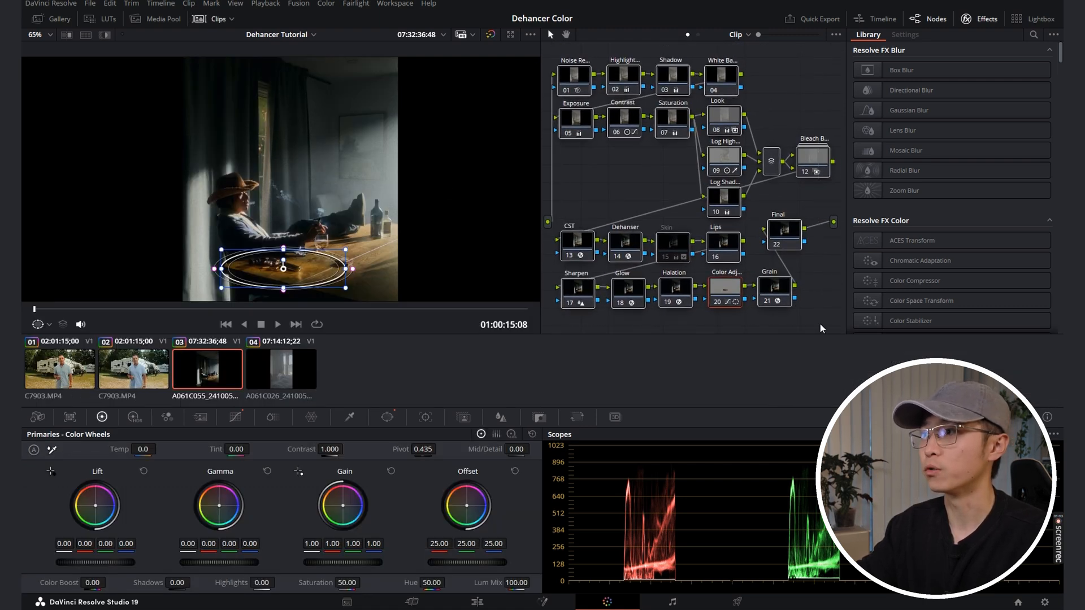
{"action": "key", "text": "Down"}
{"action": "left_click", "coordinate": [634, 209]}
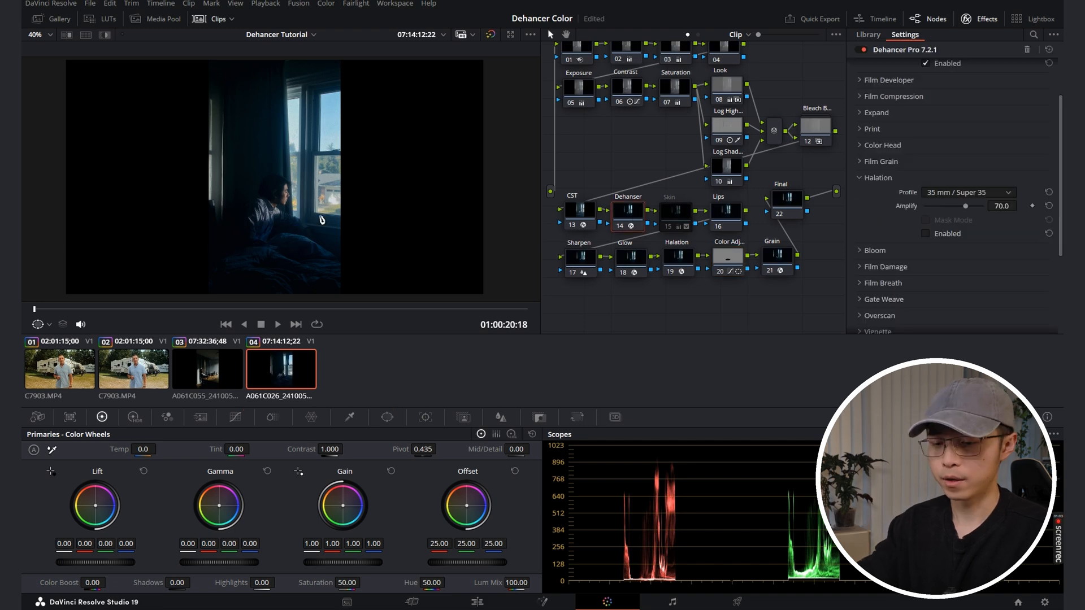